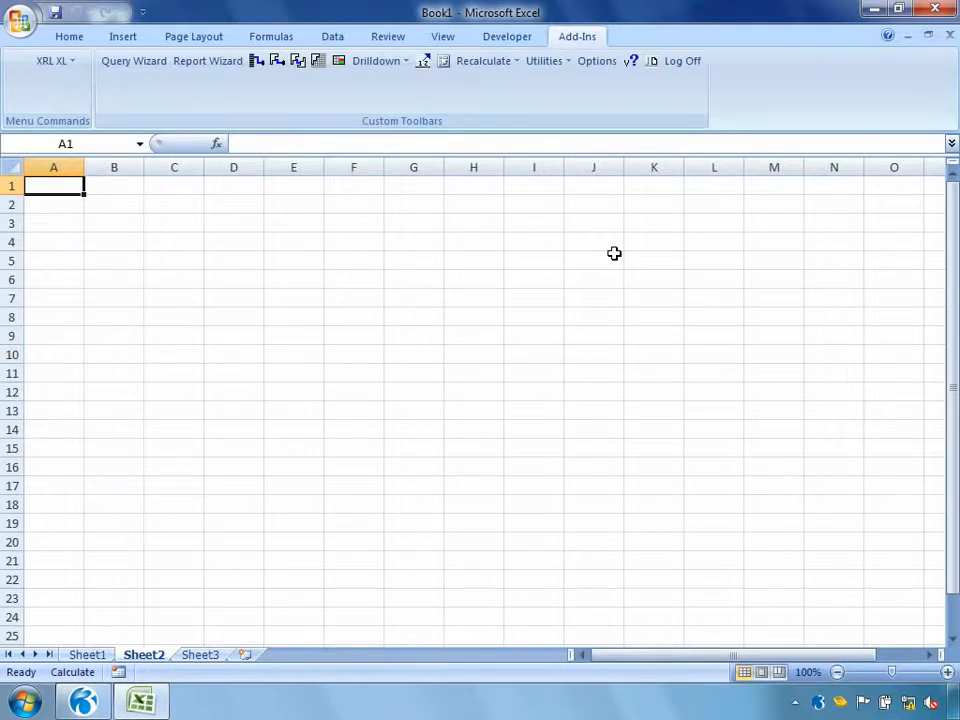
pyautogui.click(71, 62)
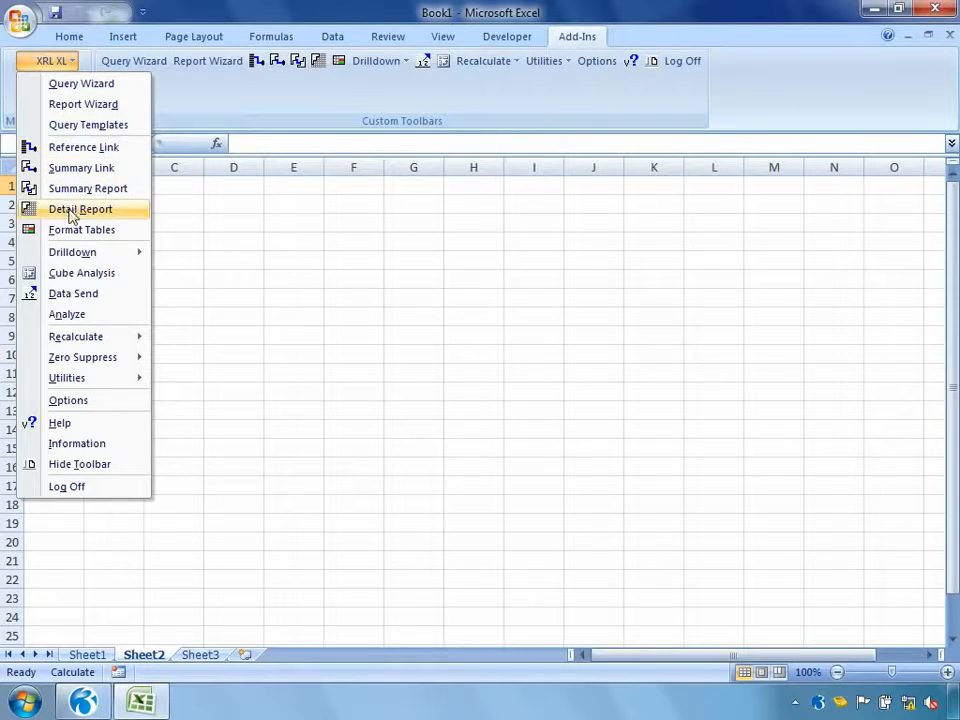
# Enter the customer's account code in cell C3 of Sheet2
pyautogui.moveTo(72, 334)
pyautogui.click(176, 222)
pyautogui.click(176, 222)
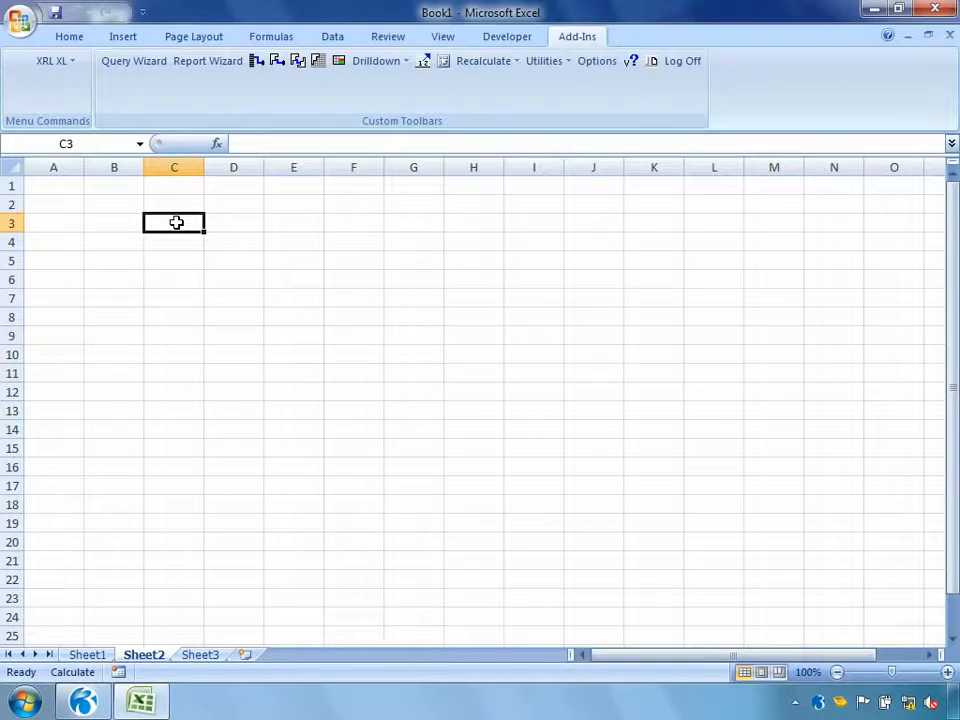
pyautogui.write('ADA0001')
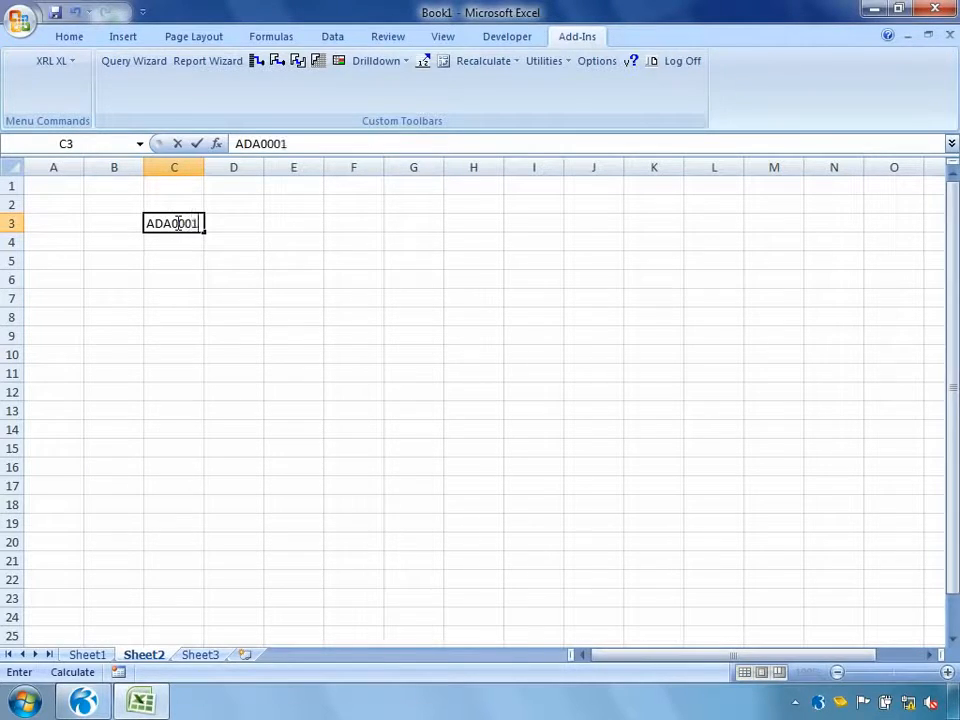
pyautogui.press('Return')
# Start a Reference Link from cell C5 and set its table to the Sales table SN Accounts (SL)
pyautogui.click(166, 260)
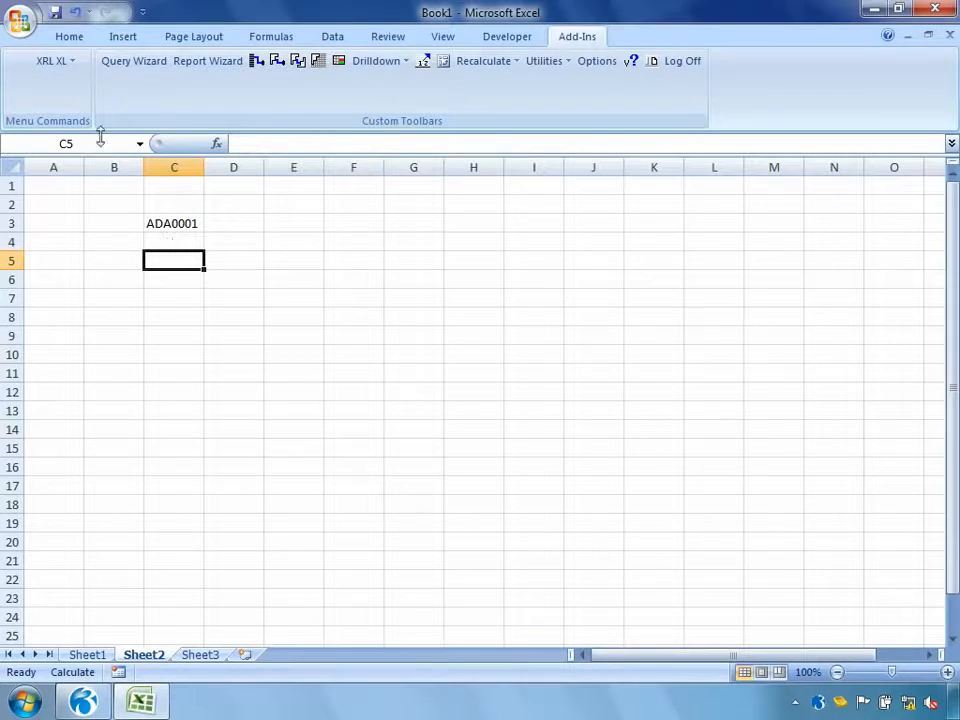
pyautogui.click(55, 62)
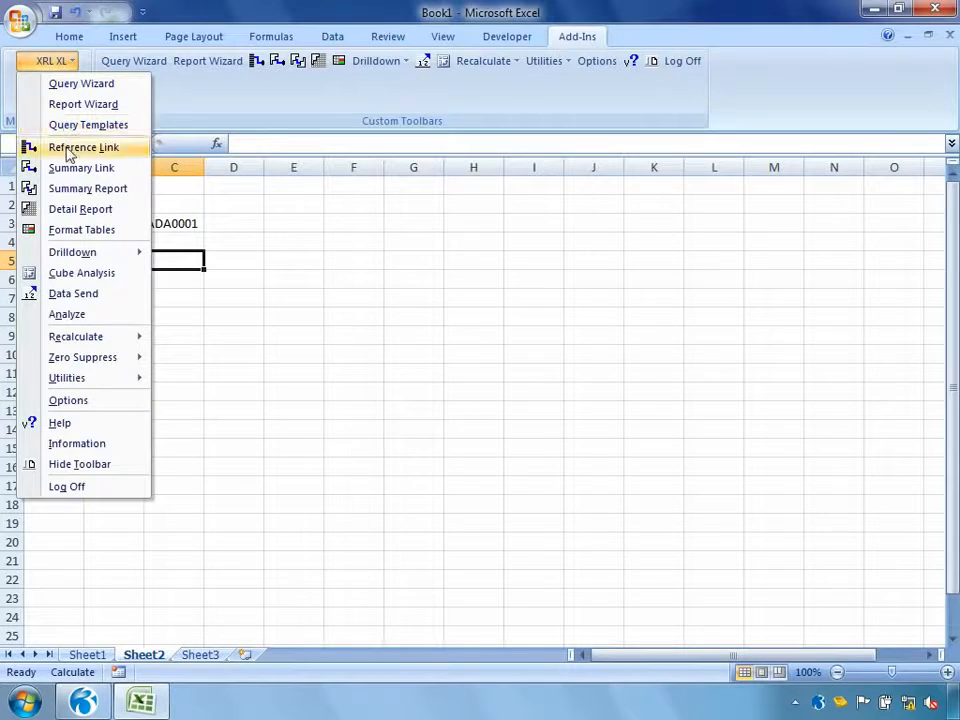
pyautogui.click(68, 148)
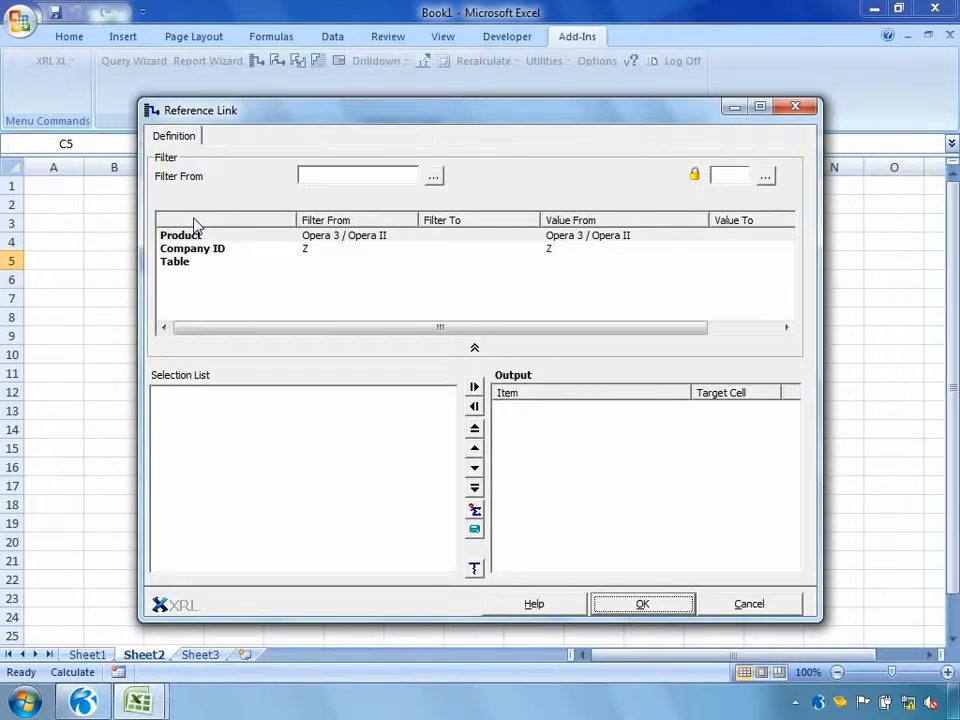
pyautogui.click(170, 240)
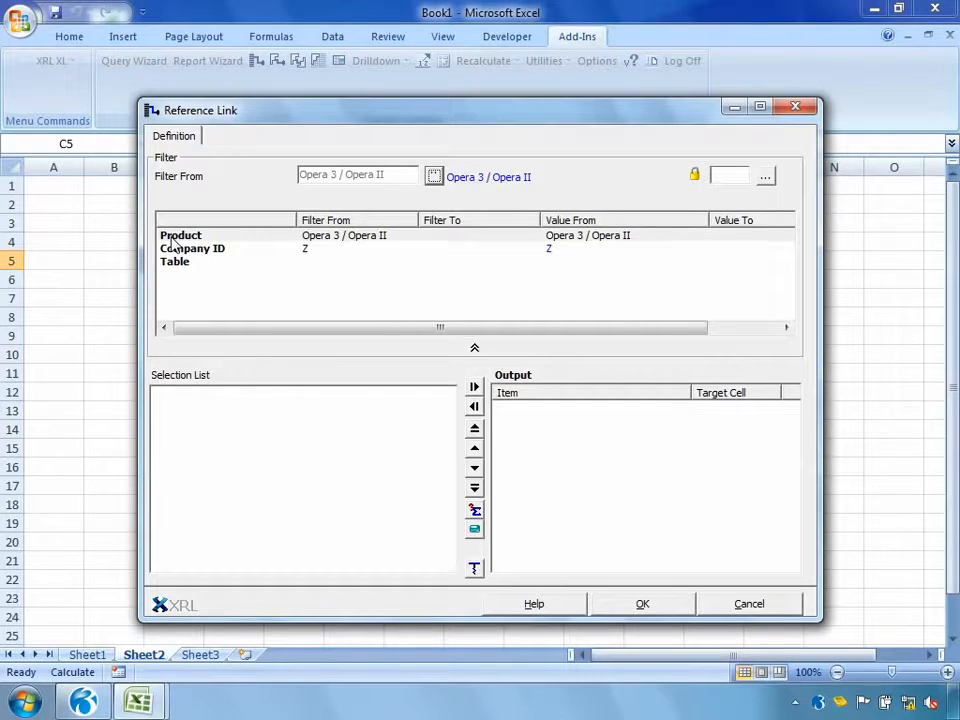
pyautogui.click(167, 253)
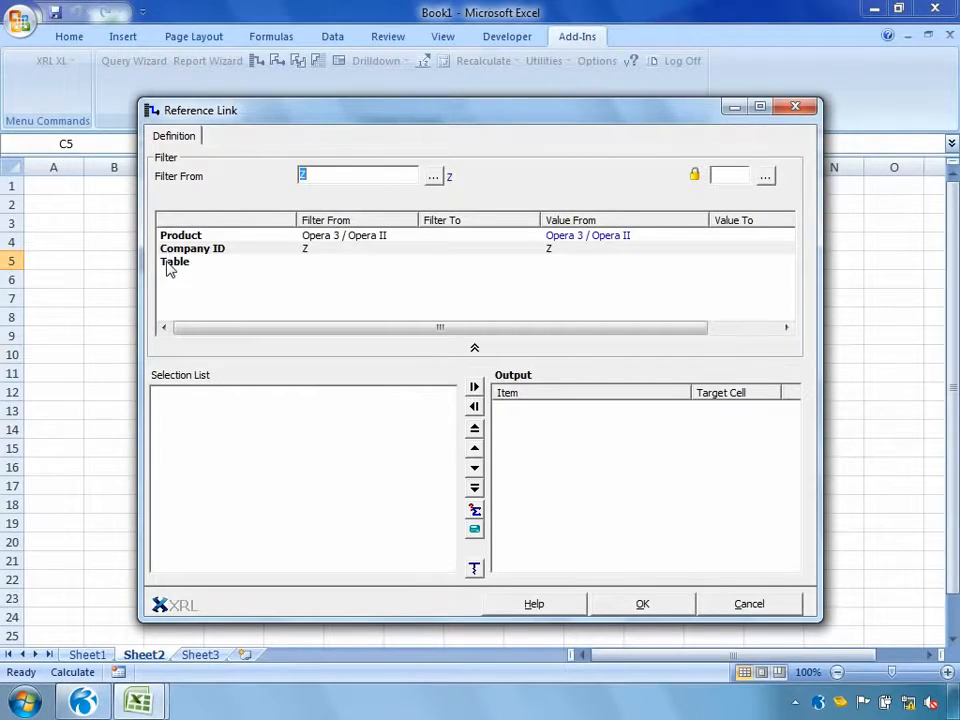
pyautogui.doubleClick(167, 262)
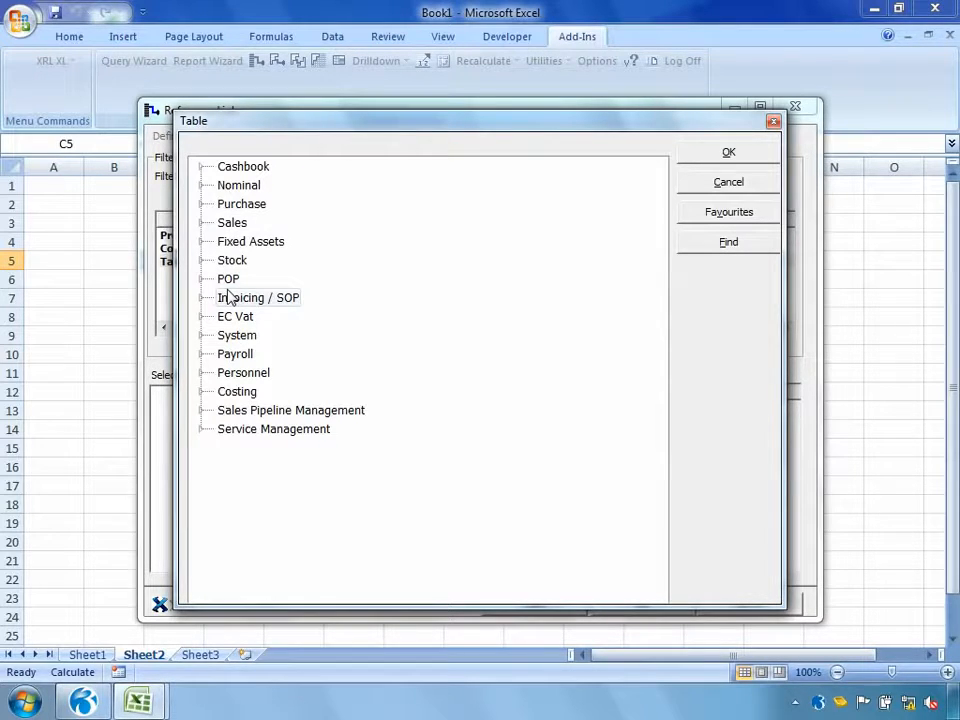
pyautogui.click(202, 224)
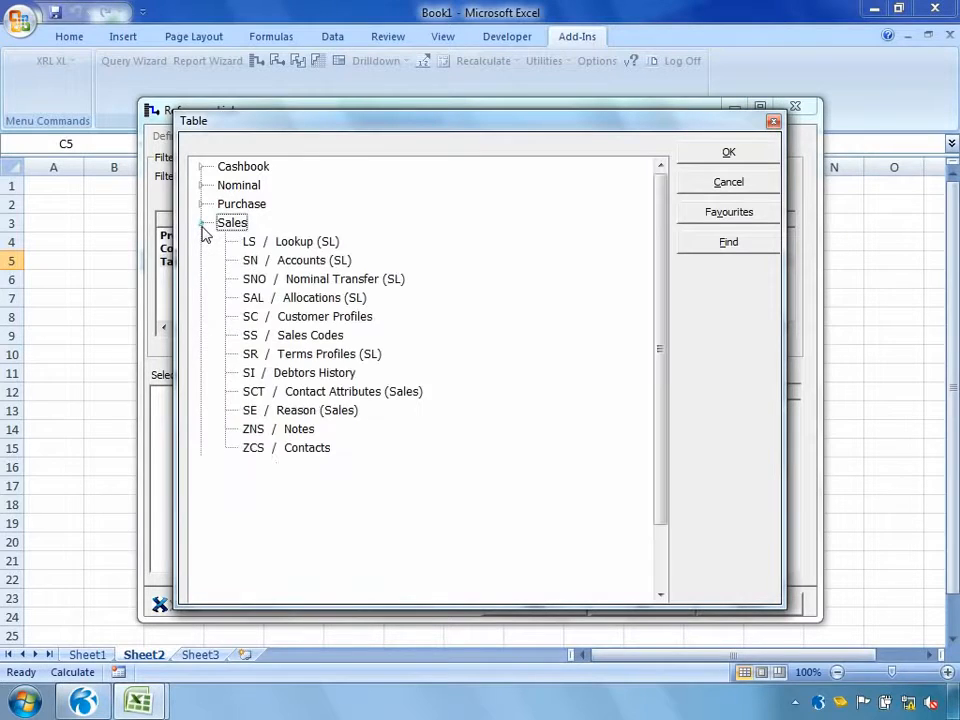
pyautogui.doubleClick(289, 260)
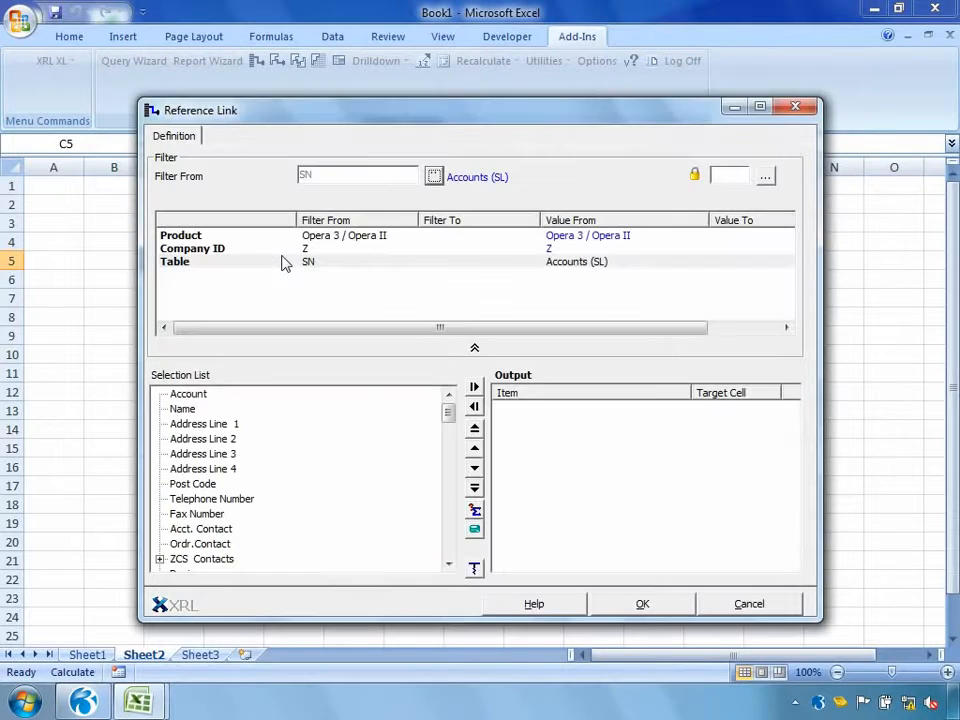
# Add Name, Address Line 1, Address Line 2, Address Line 3, Post Code, Telephone Number and Acct. Contact to the Reference Link output
pyautogui.moveTo(447, 411)
pyautogui.mouseDown()
pyautogui.moveTo(448, 478)
pyautogui.moveTo(449, 414)
pyautogui.mouseUp()
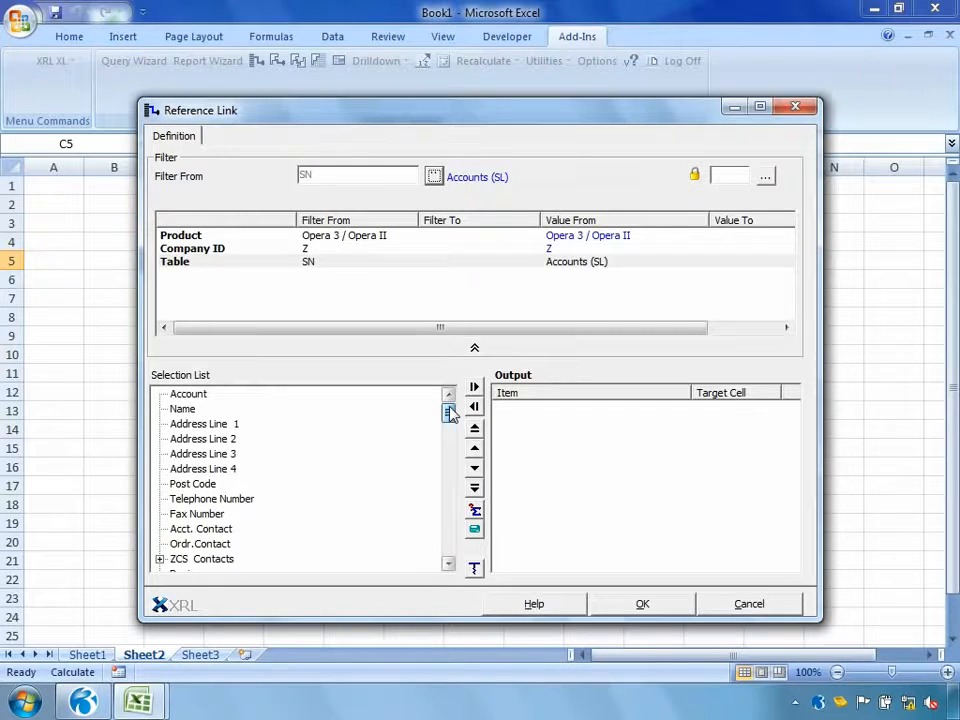
pyautogui.moveTo(449, 414); pyautogui.dragTo(448, 408)
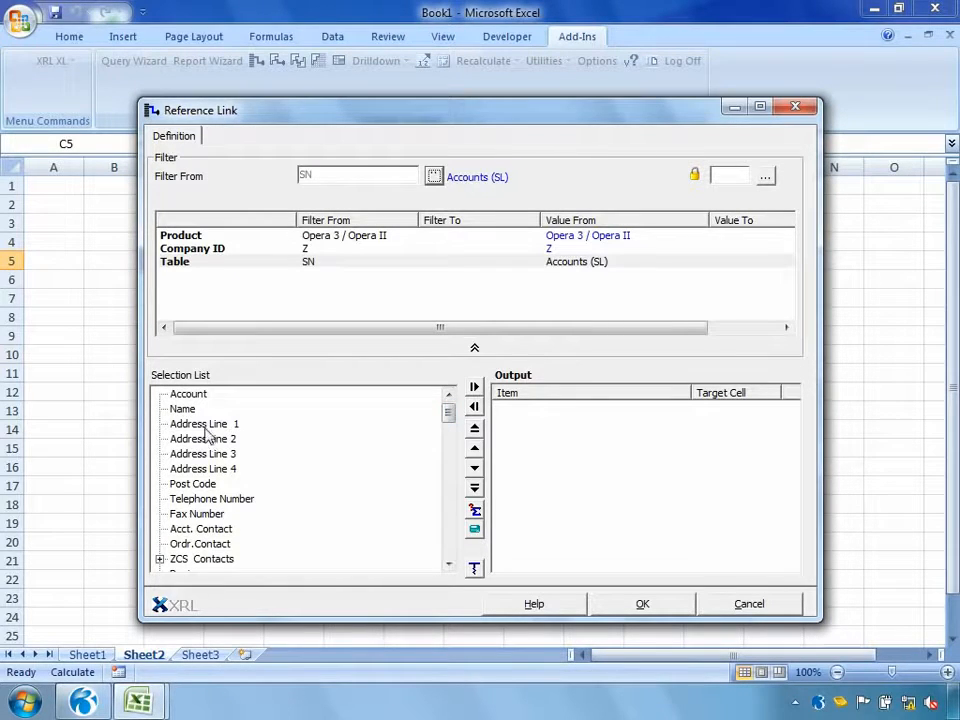
pyautogui.doubleClick(182, 410)
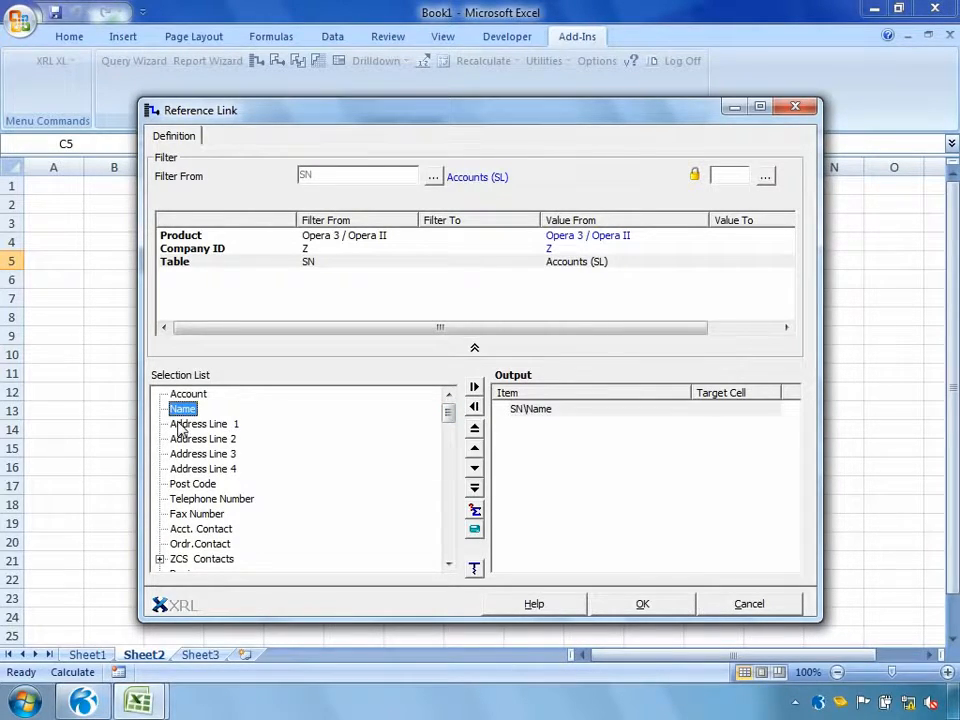
pyautogui.doubleClick(180, 425)
pyautogui.doubleClick(182, 440)
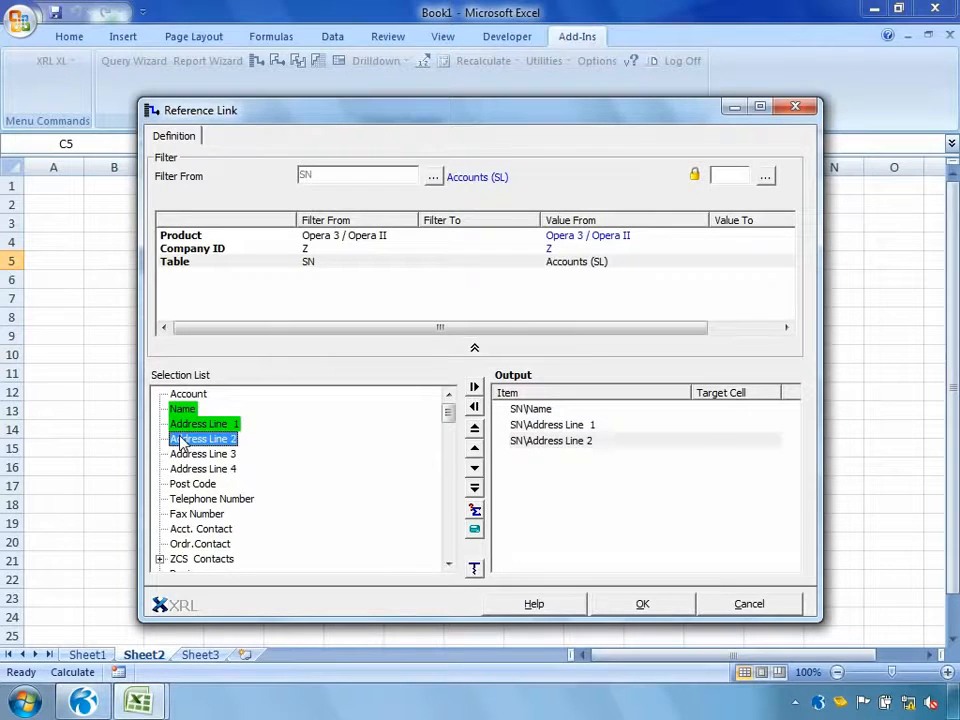
pyautogui.moveTo(186, 455); pyautogui.dragTo(533, 499)
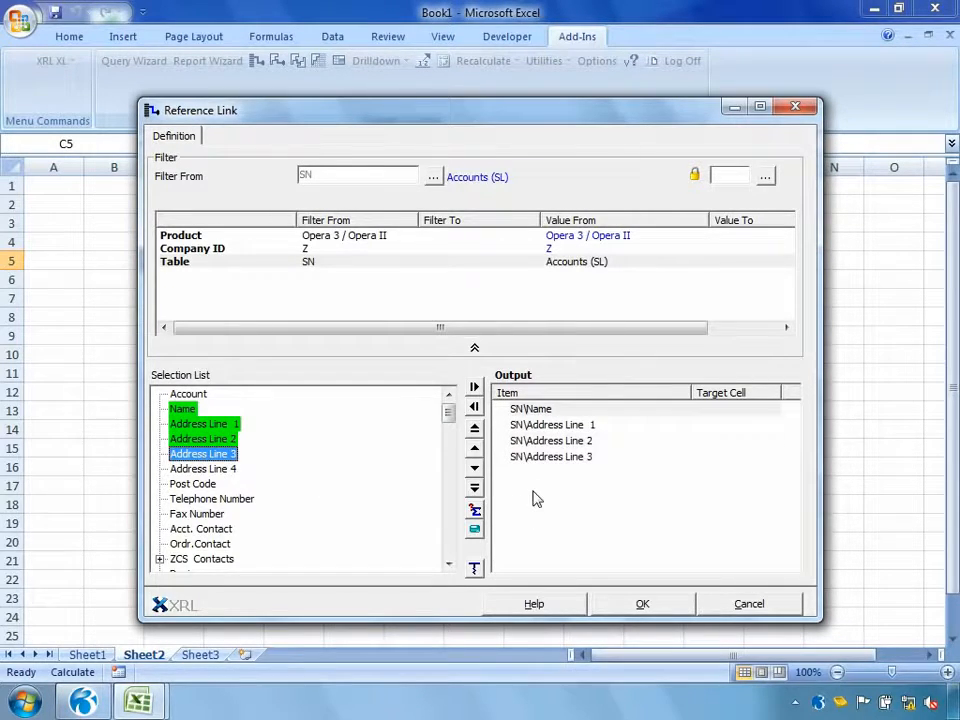
pyautogui.doubleClick(197, 486)
pyautogui.doubleClick(190, 500)
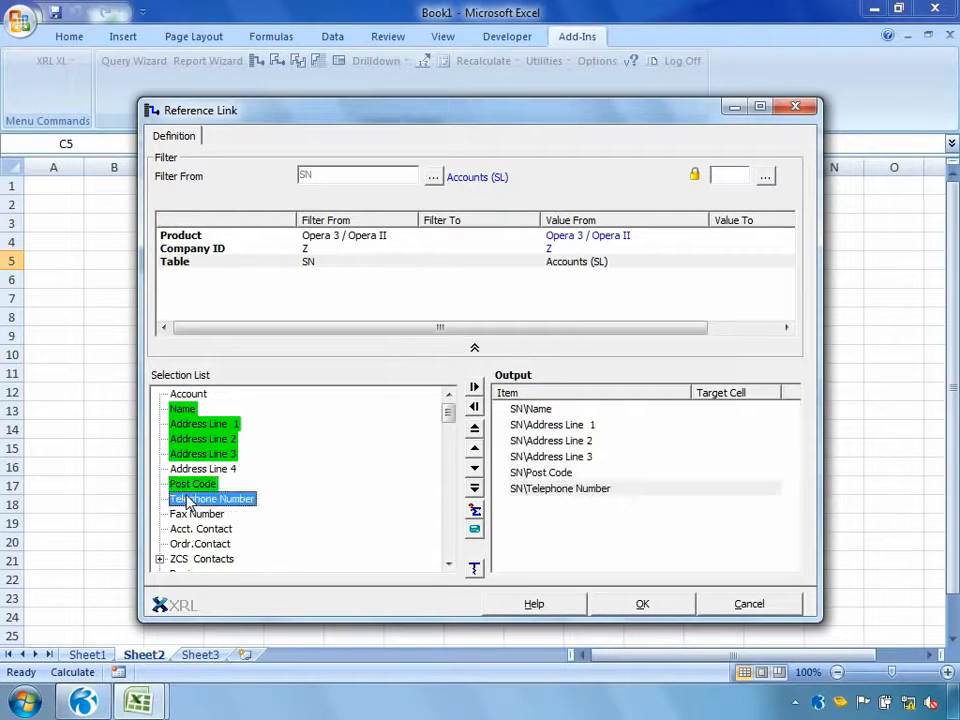
pyautogui.doubleClick(195, 529)
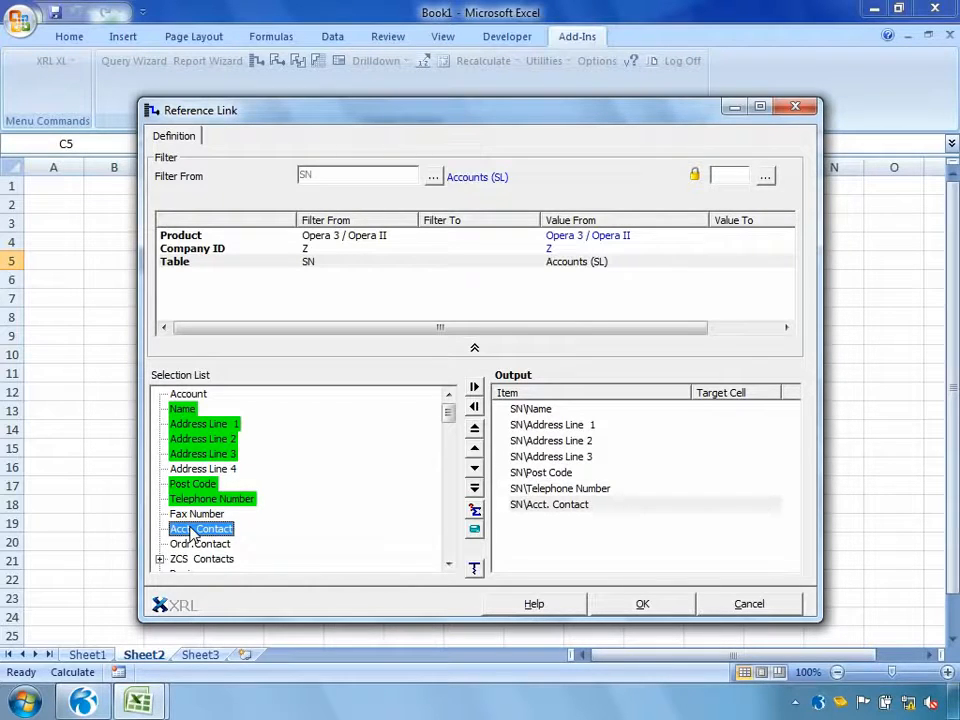
# Add Account as a filter of the Reference Link and point its Filter From value to cell C3
pyautogui.moveTo(185, 395); pyautogui.dragTo(283, 303)
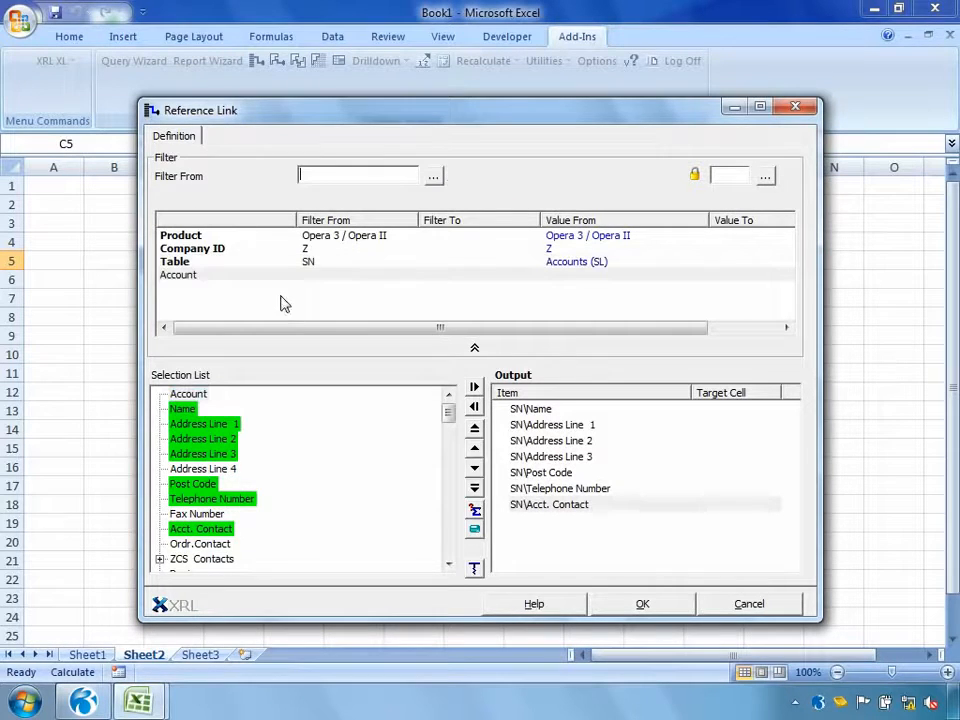
pyautogui.moveTo(302, 112); pyautogui.dragTo(508, 115)
pyautogui.click(402, 278)
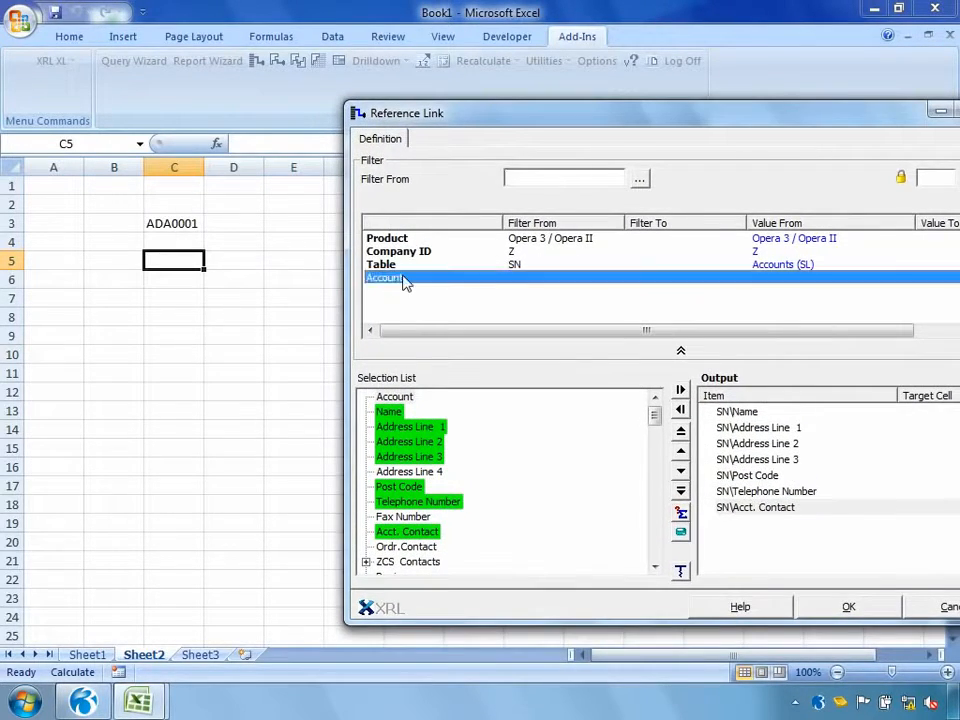
pyautogui.click(180, 222)
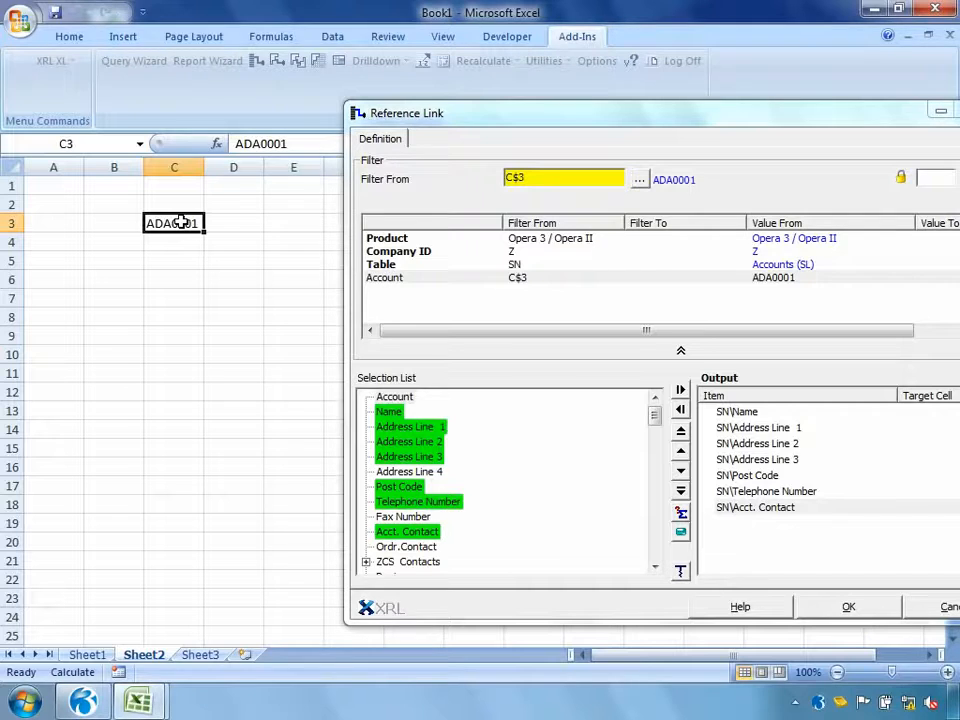
# Assign target cells C5 to C9 to name, address lines and post code, C11 to telephone and C12 to contact, and apply the link
pyautogui.click(724, 413)
pyautogui.moveTo(724, 413); pyautogui.dragTo(174, 260)
pyautogui.click(785, 429)
pyautogui.moveTo(785, 440); pyautogui.dragTo(165, 278)
pyautogui.moveTo(730, 448); pyautogui.dragTo(192, 300)
pyautogui.click(735, 460)
pyautogui.moveTo(740, 463); pyautogui.dragTo(191, 317)
pyautogui.click(737, 476)
pyautogui.moveTo(400, 413); pyautogui.dragTo(191, 336)
pyautogui.moveTo(752, 495); pyautogui.dragTo(197, 375)
pyautogui.moveTo(739, 512); pyautogui.dragTo(191, 394)
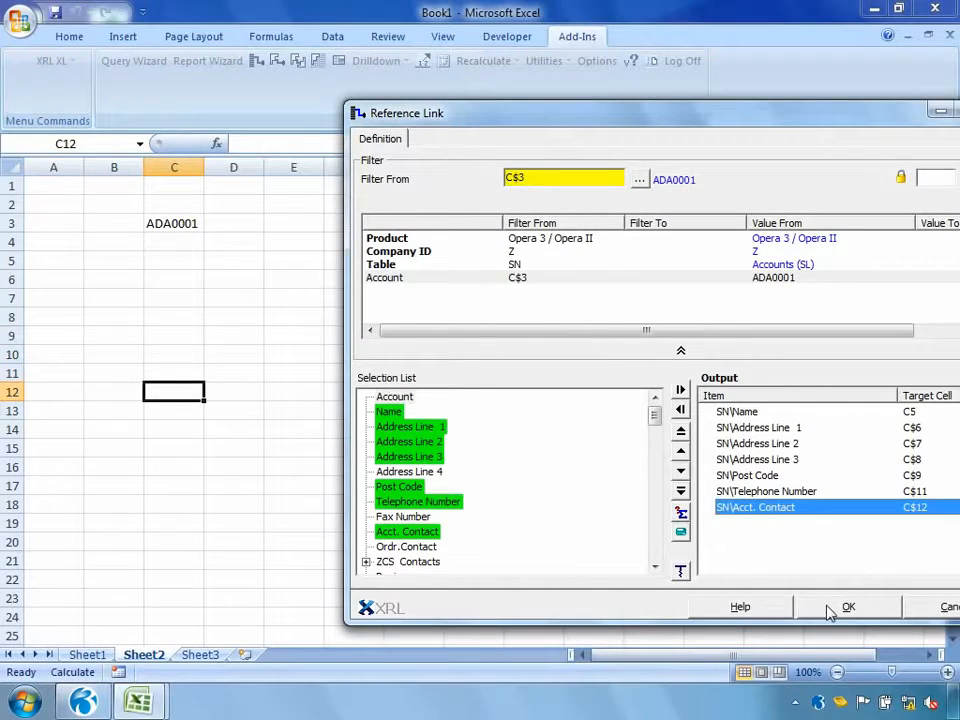
pyautogui.click(829, 611)
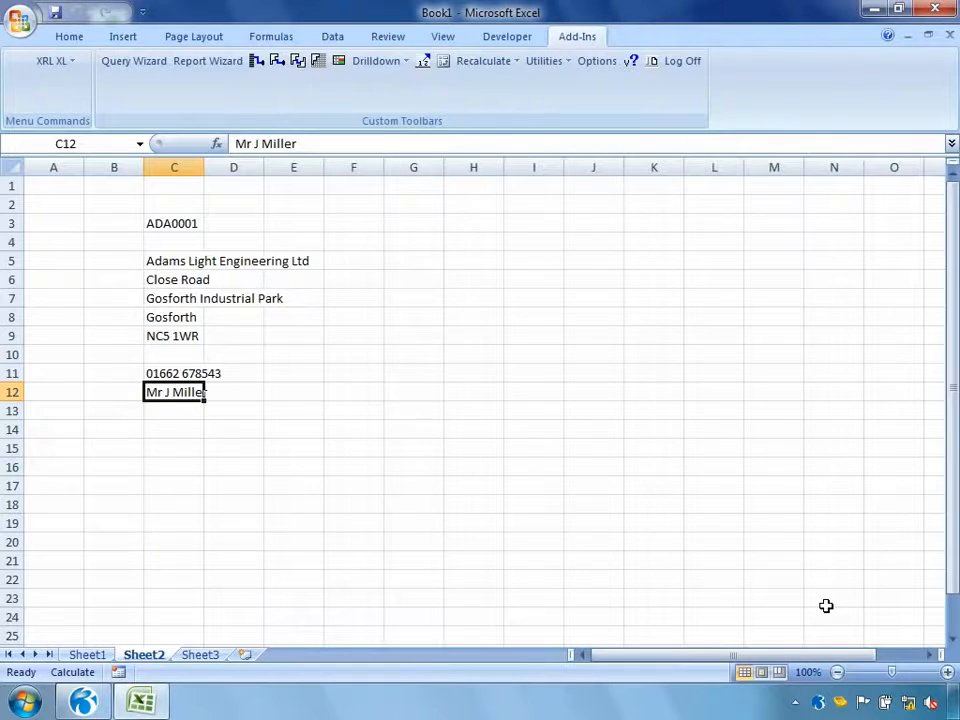
# Replace the account code in cell C3 with another customer's code and recalculate the linked customer details
pyautogui.click(178, 222)
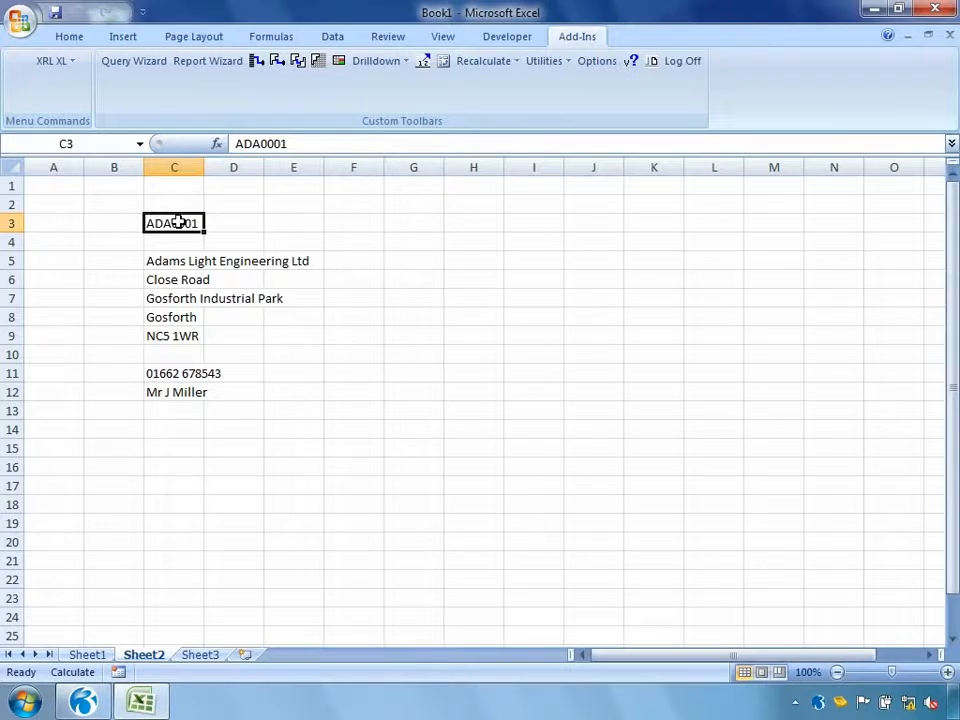
pyautogui.write('BRI0002')
pyautogui.press('Return')
pyautogui.click(239, 313)
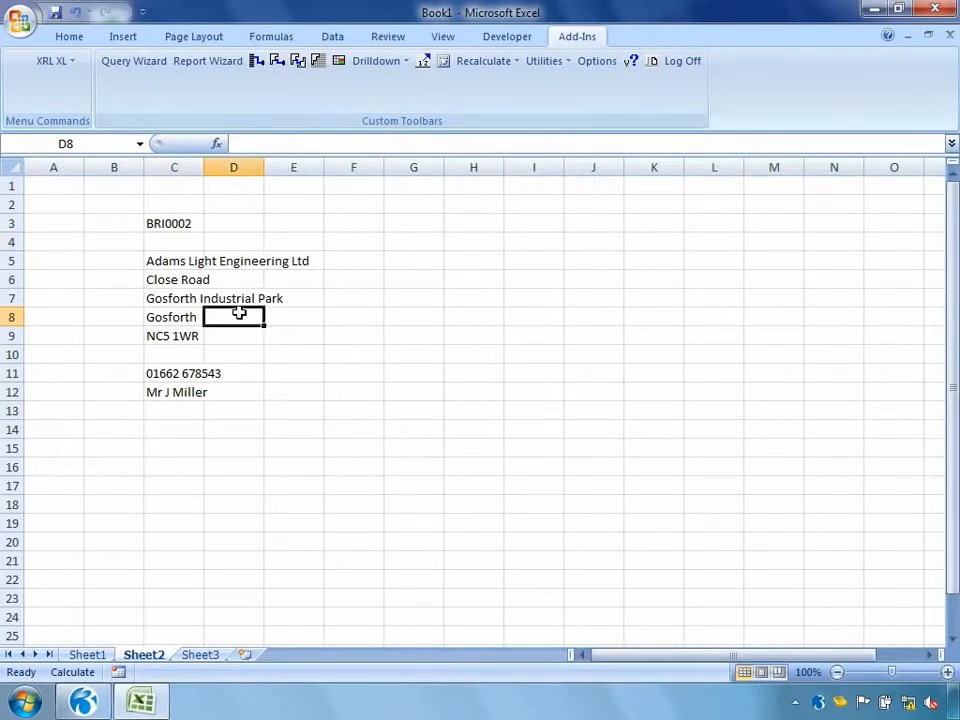
pyautogui.rightClick(239, 313)
pyautogui.click(336, 605)
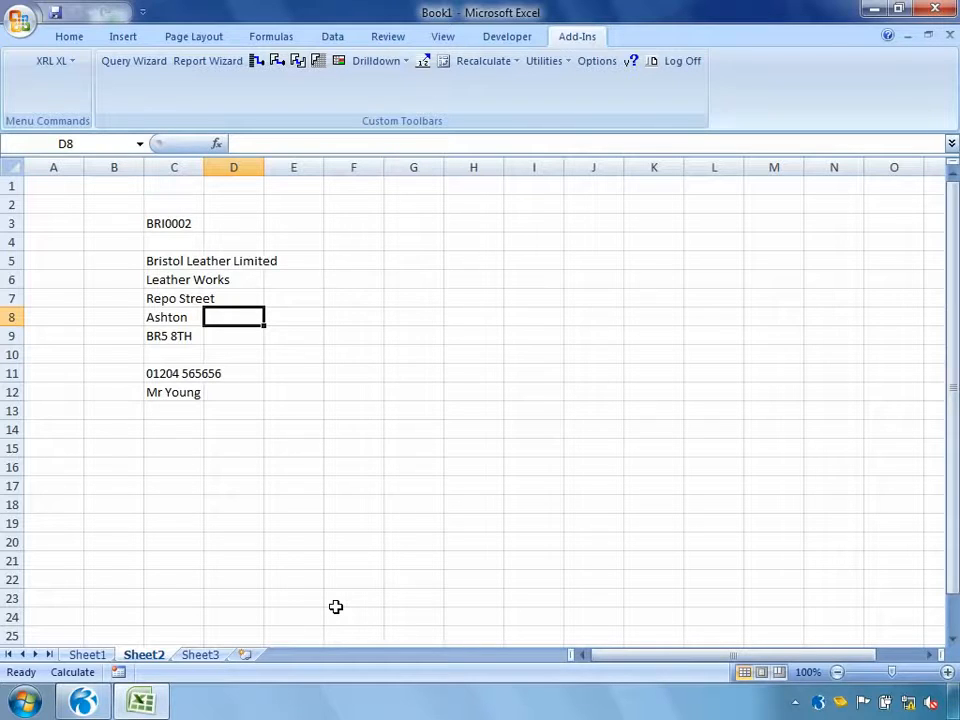
# Start a Detail Report at cell F1 and set its table to the Sales table ST Transactions (SL)
pyautogui.click(356, 190)
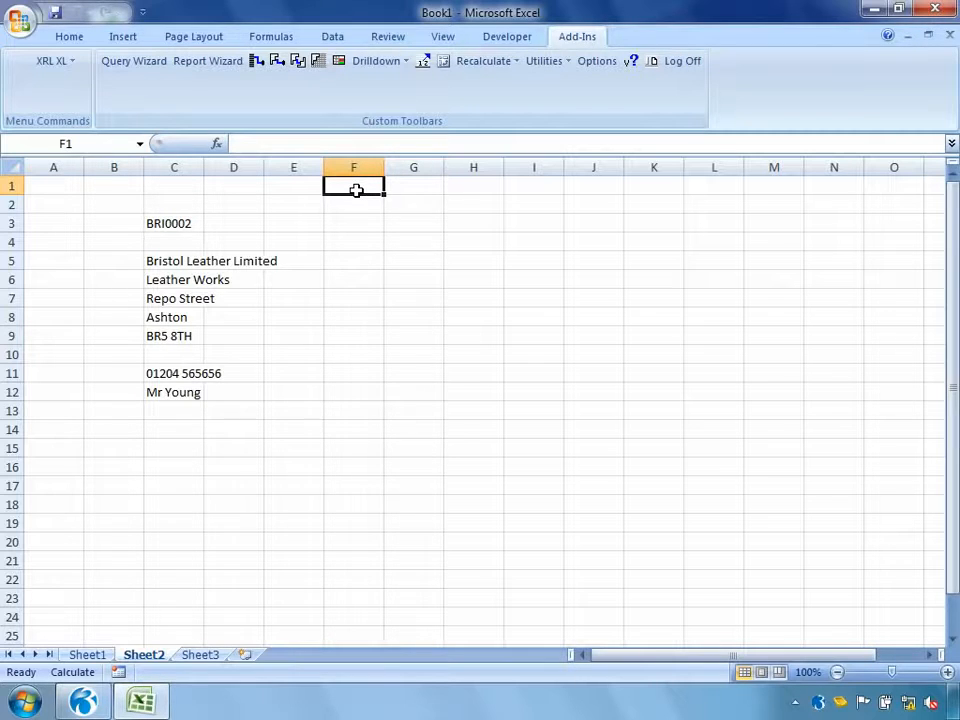
pyautogui.click(60, 62)
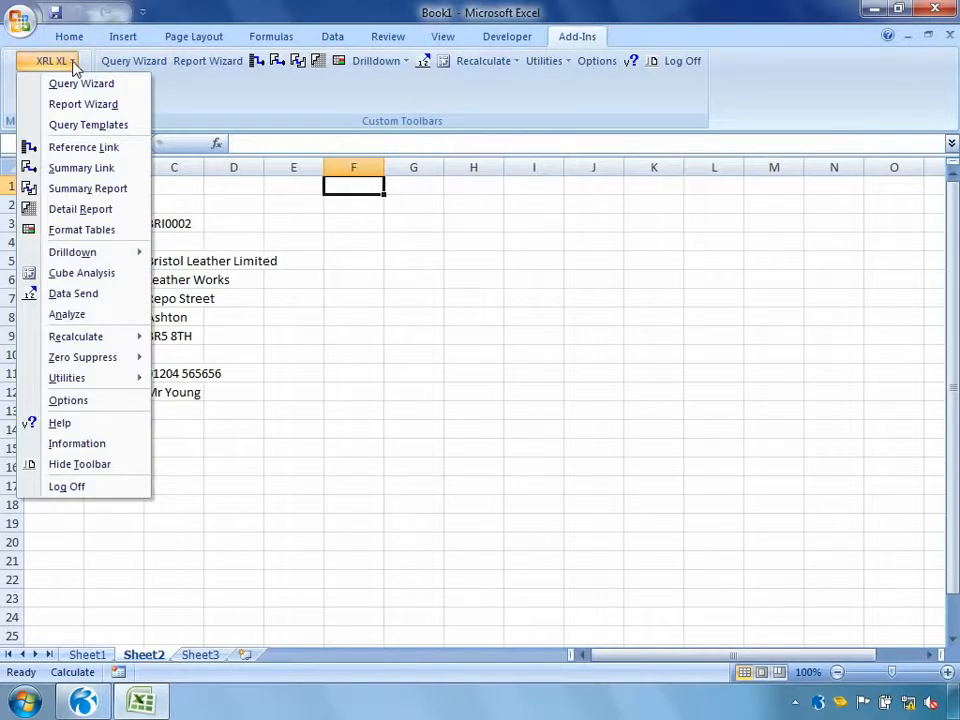
pyautogui.click(79, 209)
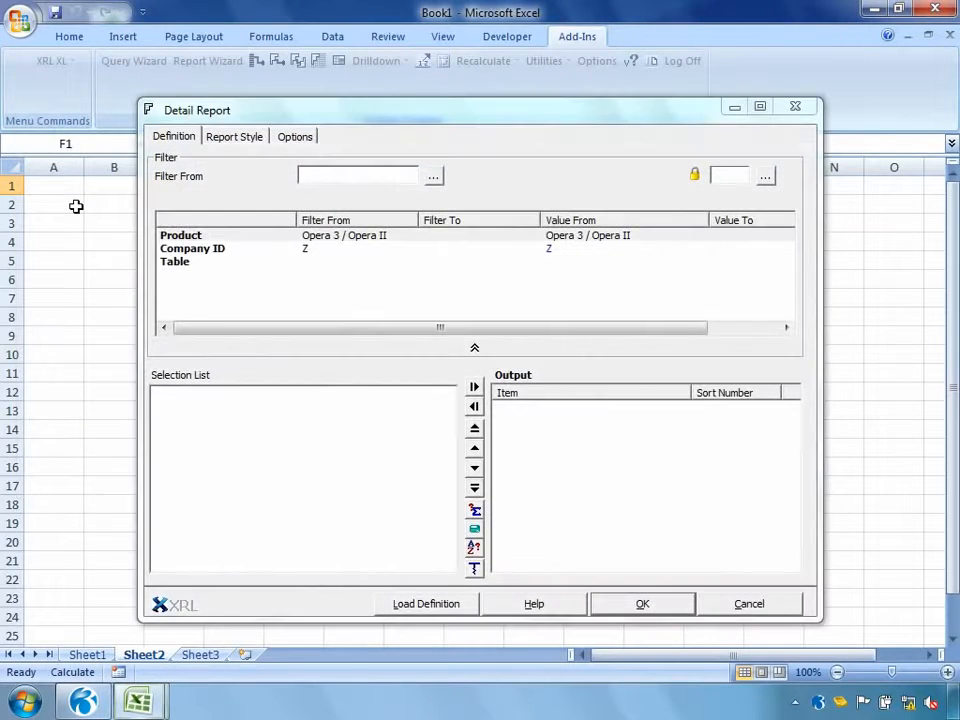
pyautogui.doubleClick(191, 268)
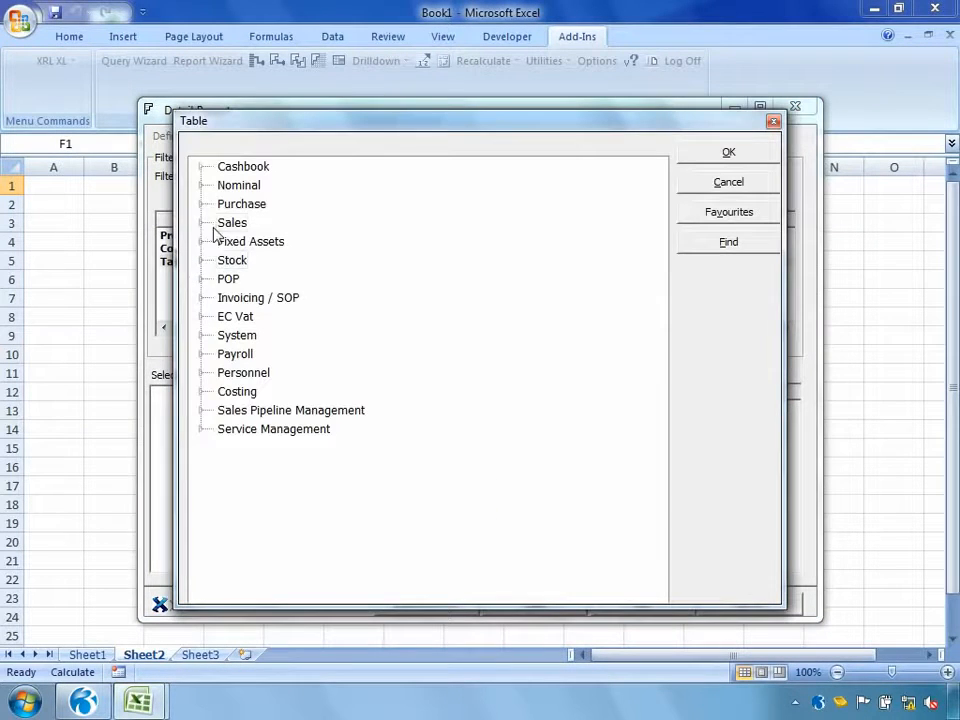
pyautogui.click(202, 223)
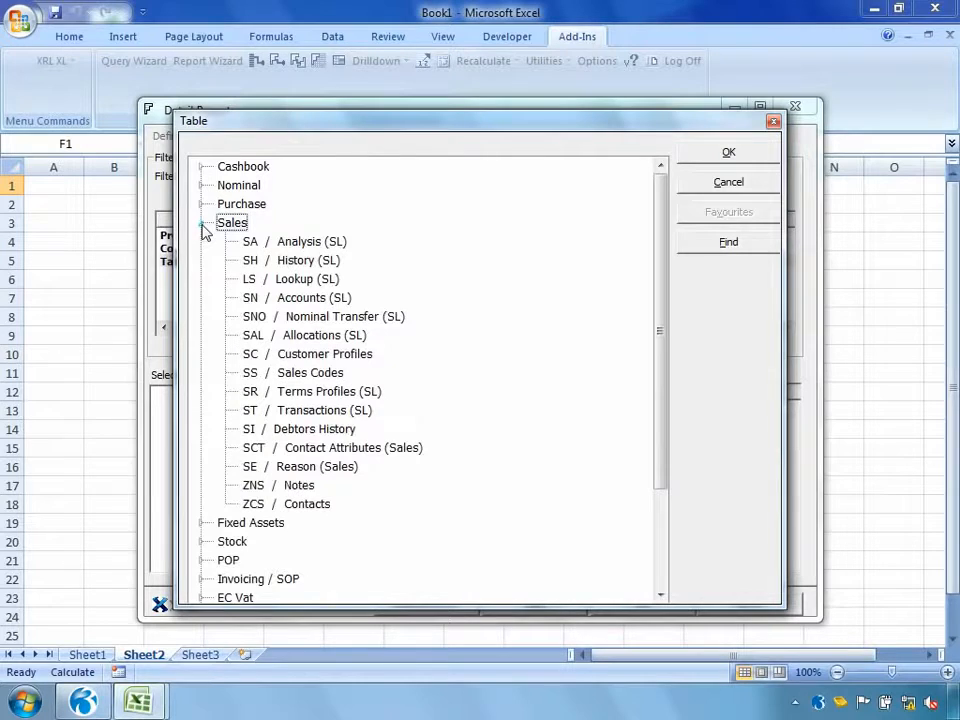
pyautogui.doubleClick(293, 414)
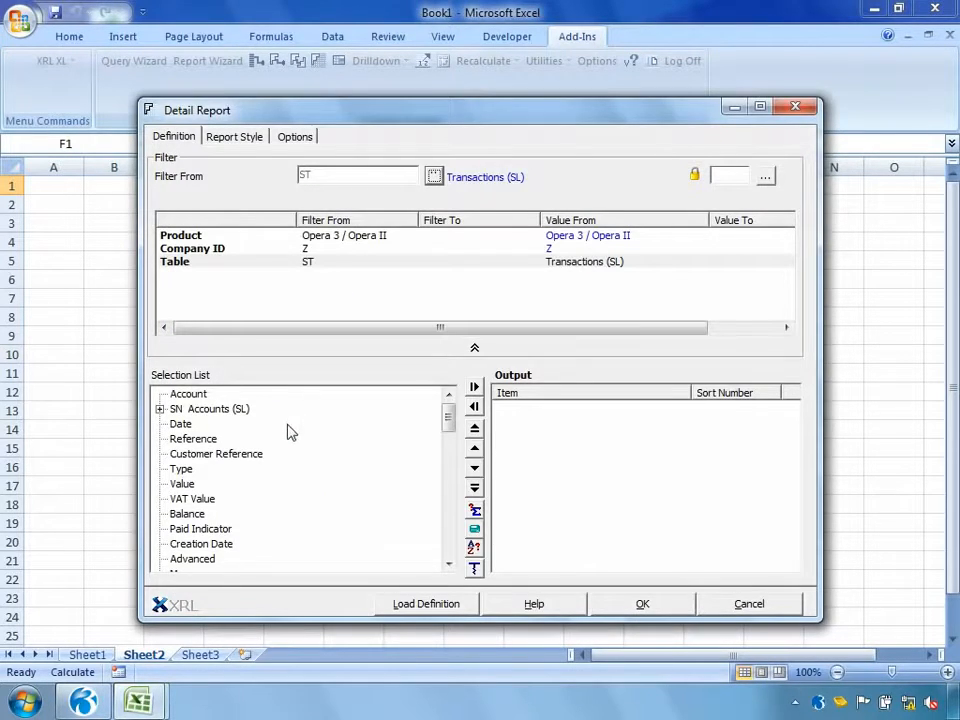
# Add Date, Reference, Customer Reference, Type, Value, VAT Value and Balance to the Detail Report output
pyautogui.doubleClick(180, 424)
pyautogui.doubleClick(192, 439)
pyautogui.doubleClick(192, 455)
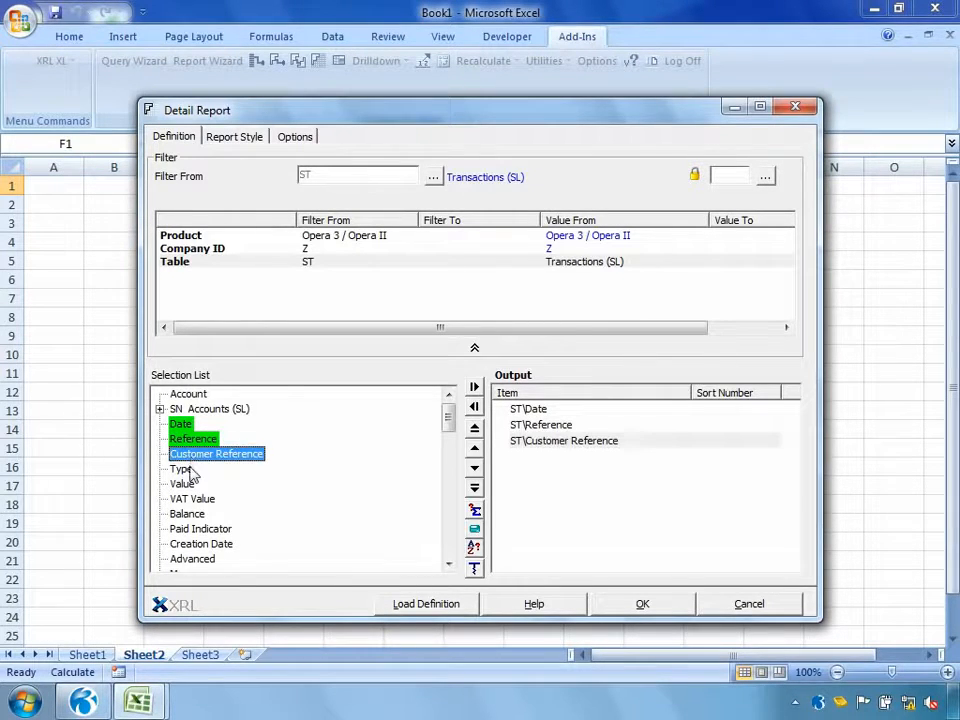
pyautogui.doubleClick(183, 469)
pyautogui.doubleClick(183, 484)
pyautogui.doubleClick(190, 499)
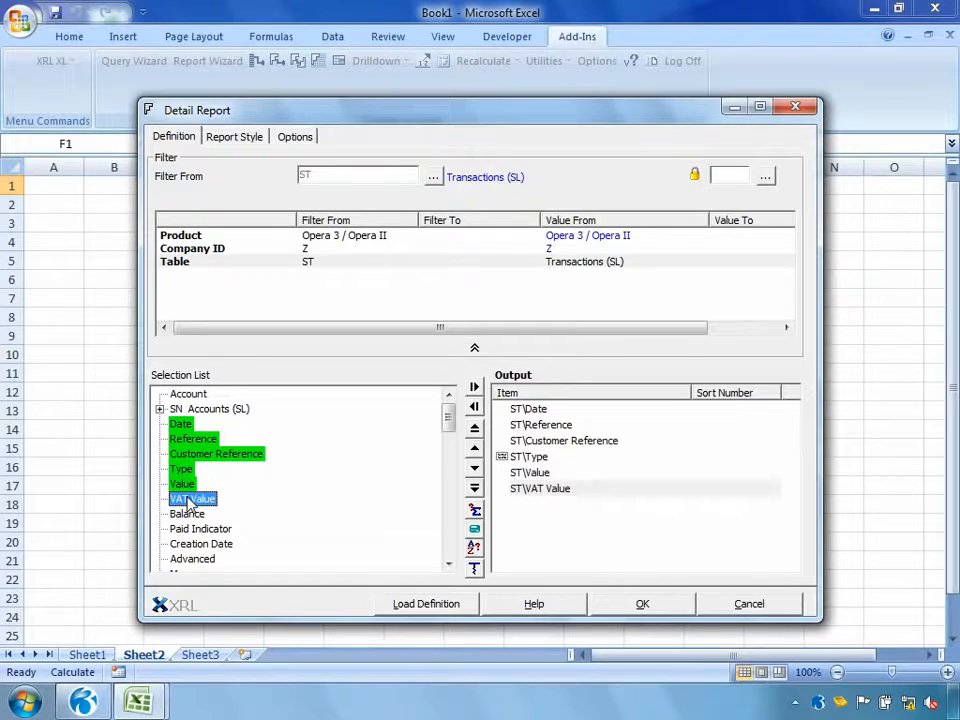
pyautogui.doubleClick(187, 514)
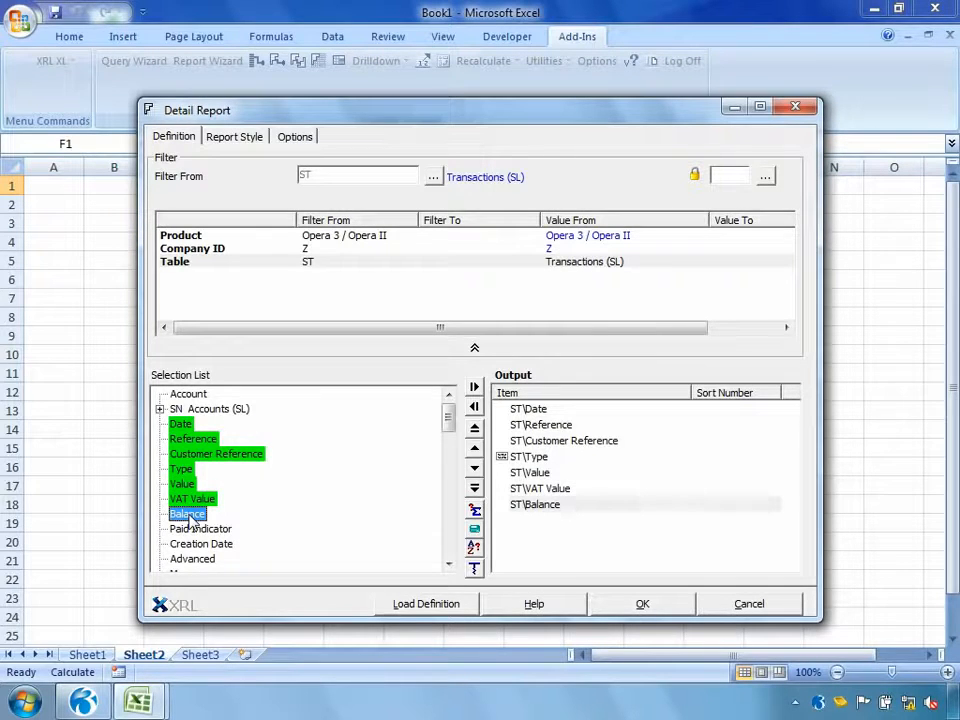
# Filter the Detail Report by Account from and to the code in cell C3, and generate the report
pyautogui.moveTo(188, 394); pyautogui.dragTo(250, 298)
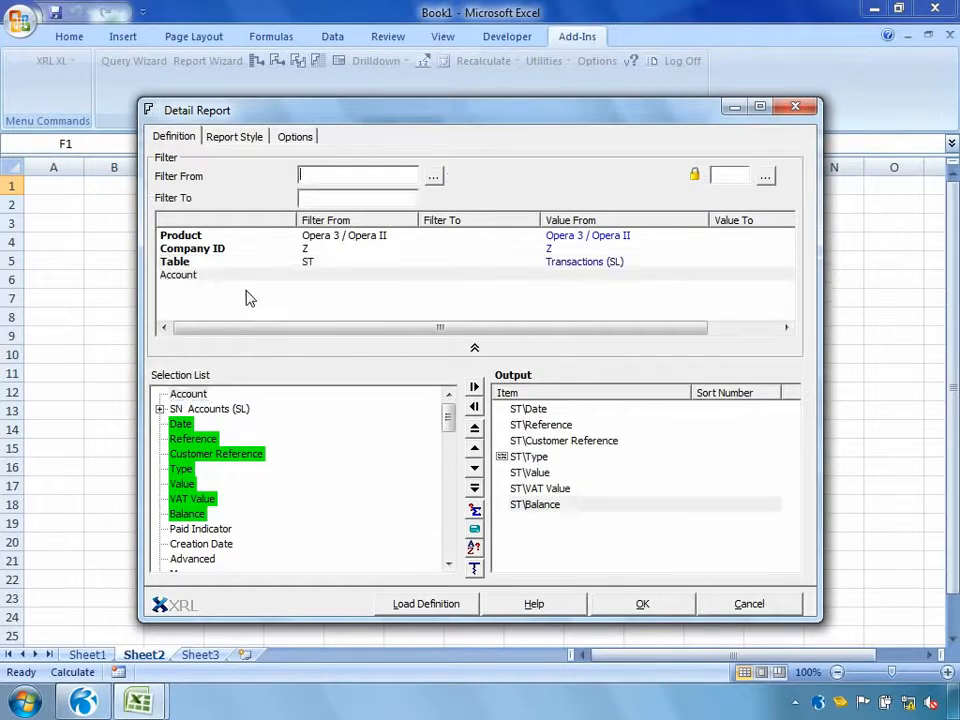
pyautogui.moveTo(253, 112); pyautogui.dragTo(430, 130)
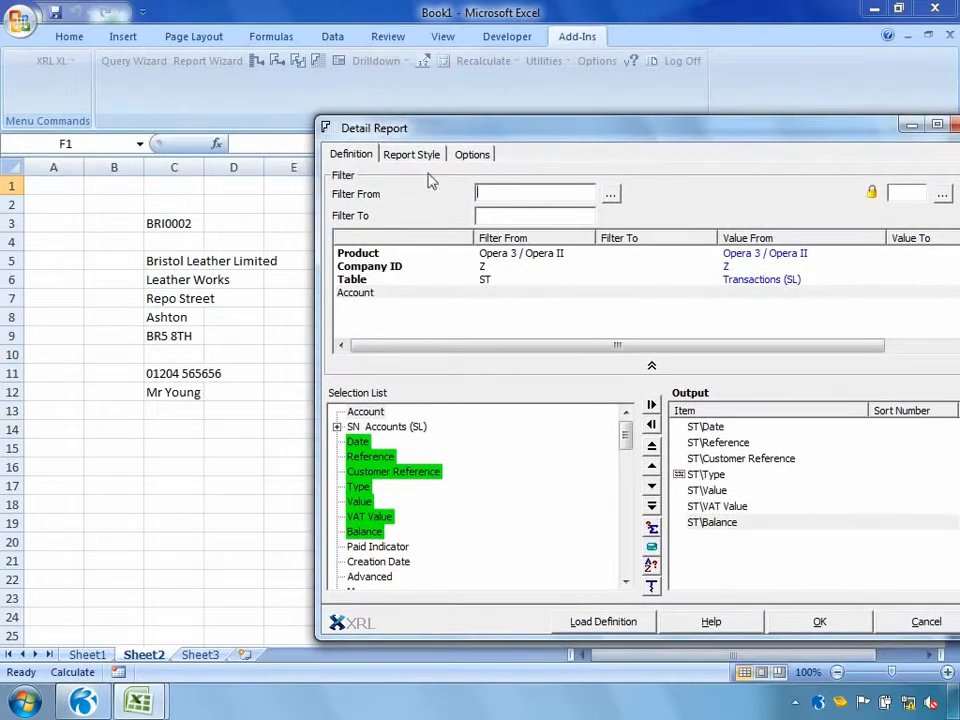
pyautogui.click(189, 222)
pyautogui.click(498, 214)
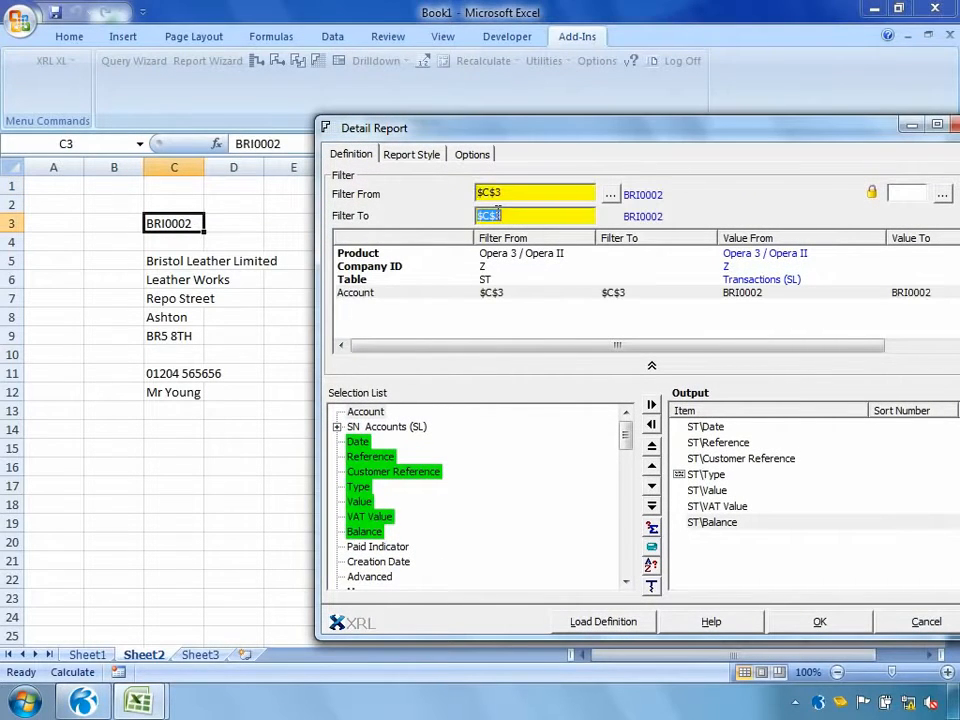
pyautogui.click(818, 620)
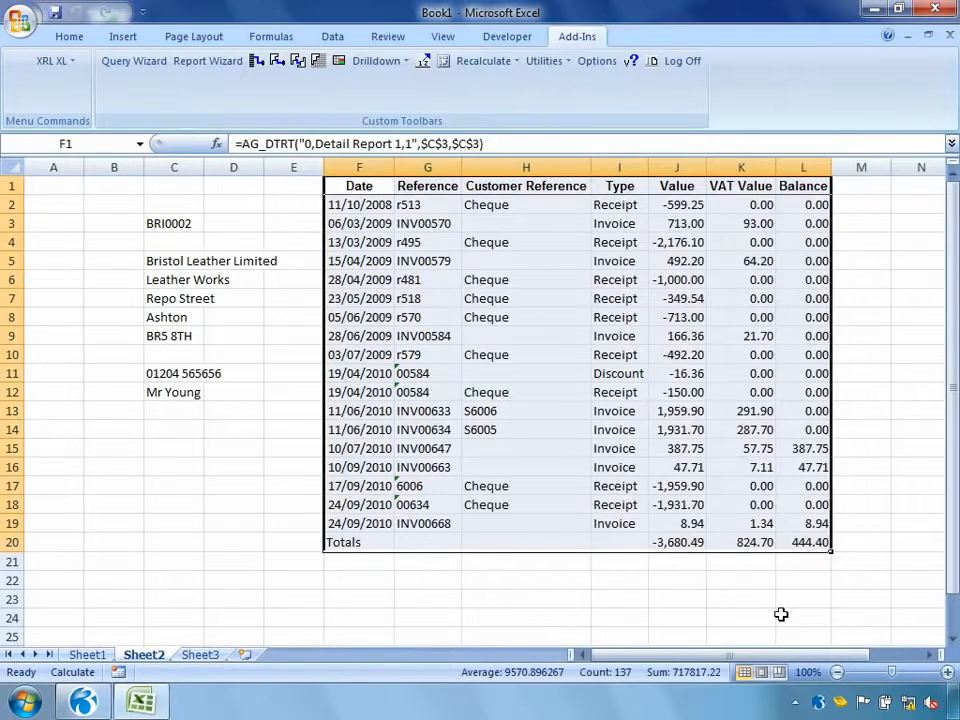
# Replace the account code in cell C3 with Adams Light Engineering Ltd's code and recalculate the worksheet
pyautogui.click(174, 221)
pyautogui.press('BackSpace')
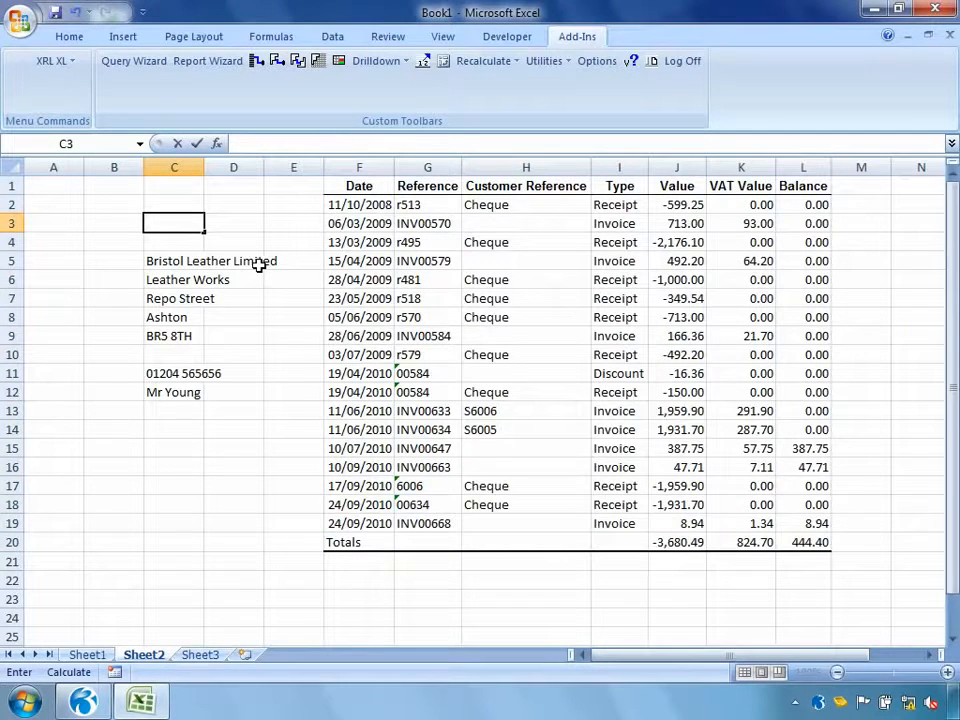
pyautogui.write('ADA0001')
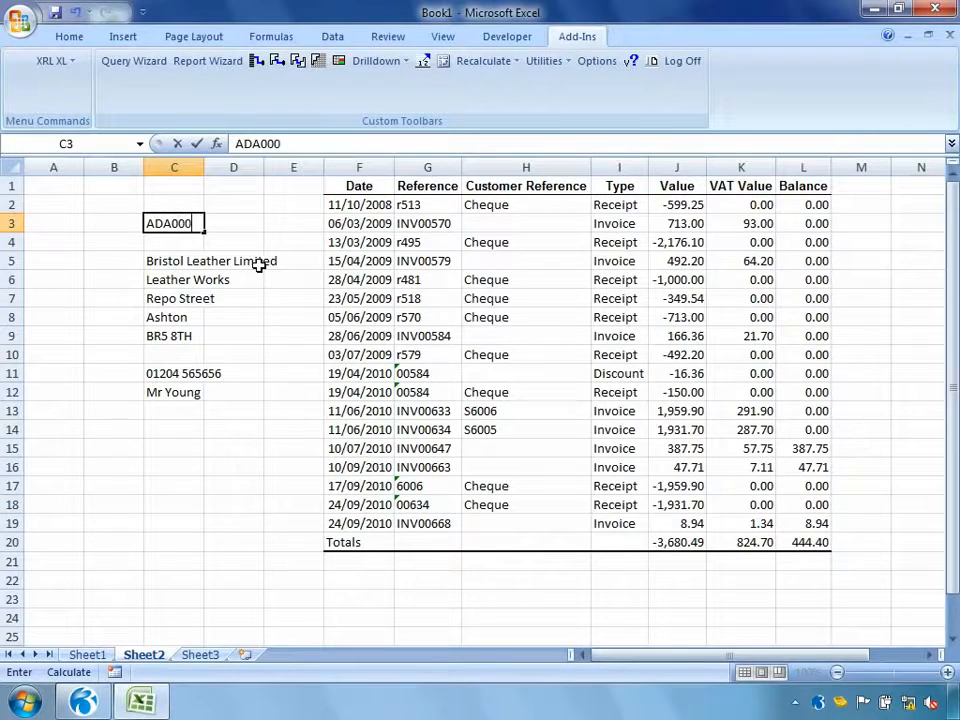
pyautogui.press('Return')
pyautogui.rightClick(259, 265)
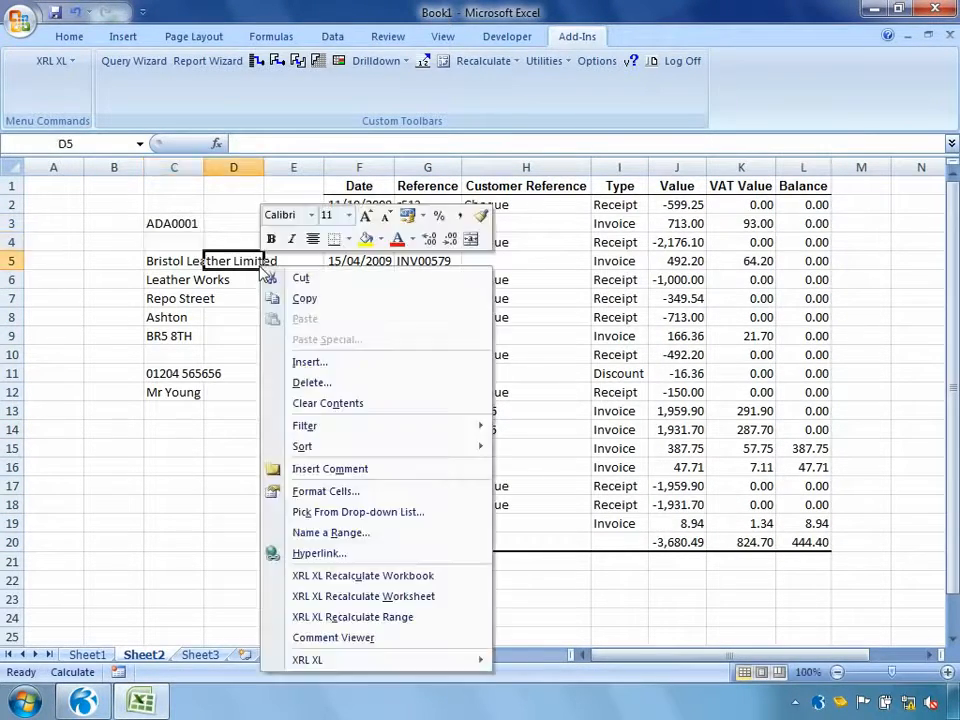
pyautogui.click(270, 596)
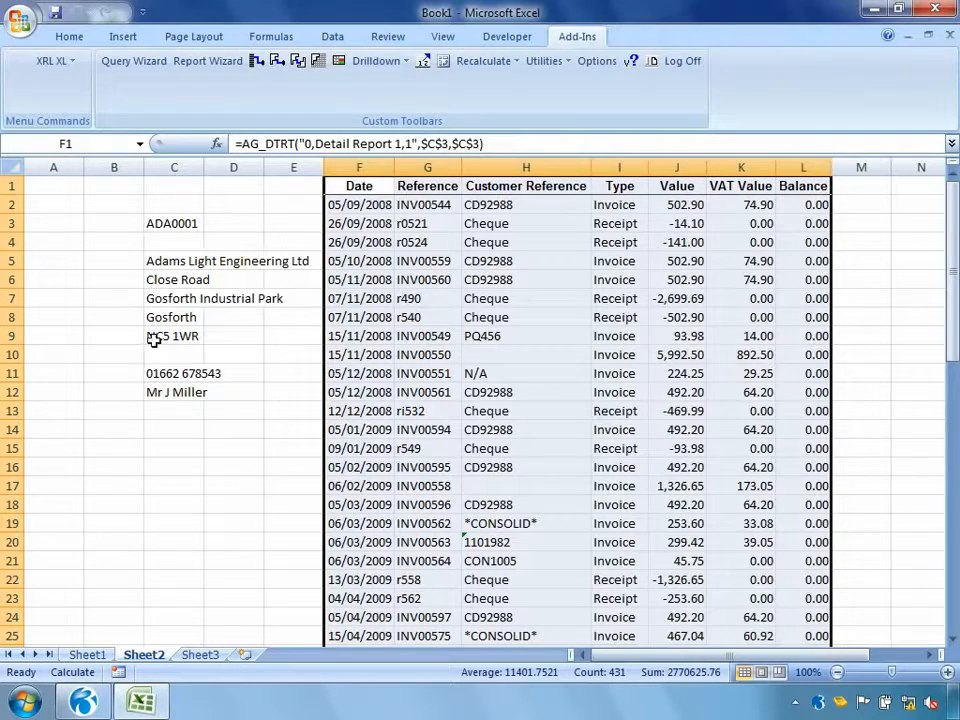
# Start a Data Selector for cell C3 and set its definition file to Customer Account Codes
pyautogui.click(177, 224)
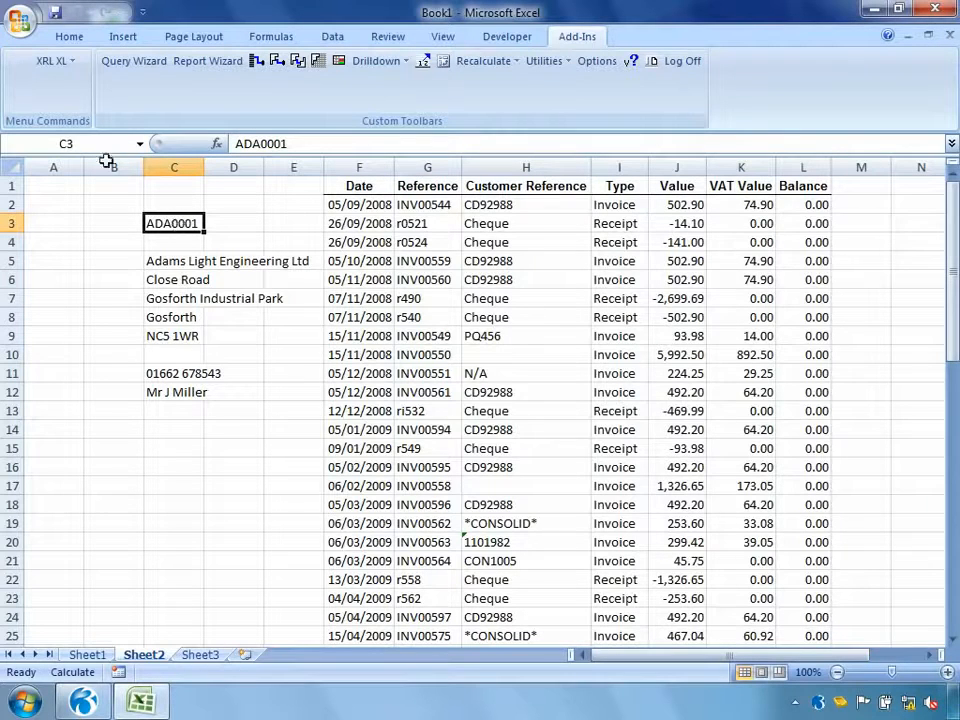
pyautogui.click(52, 66)
pyautogui.moveTo(88, 379)
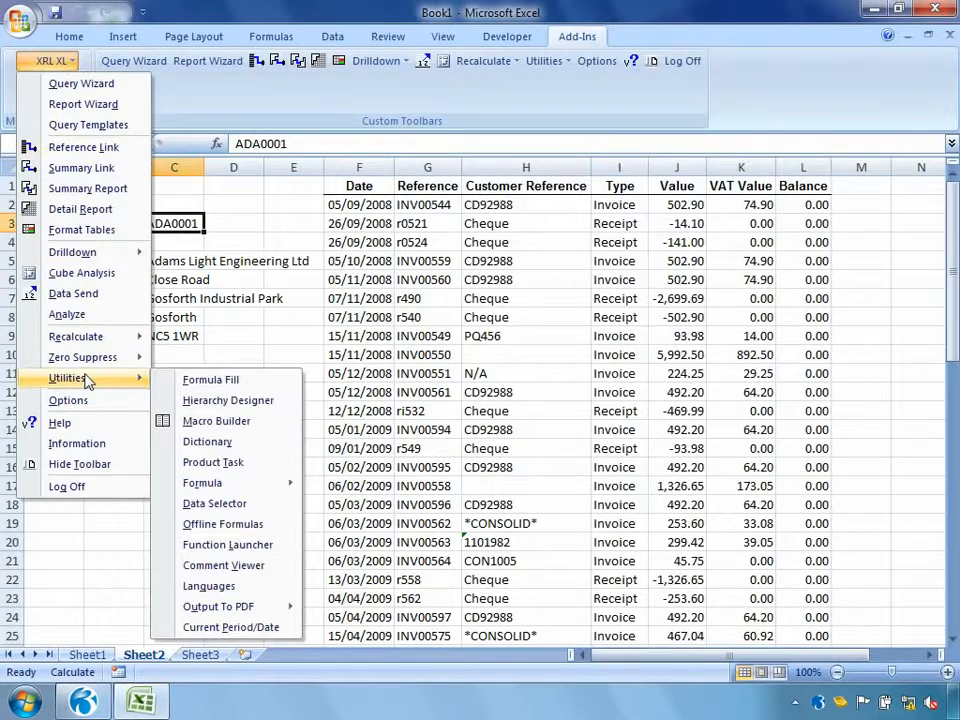
pyautogui.click(230, 503)
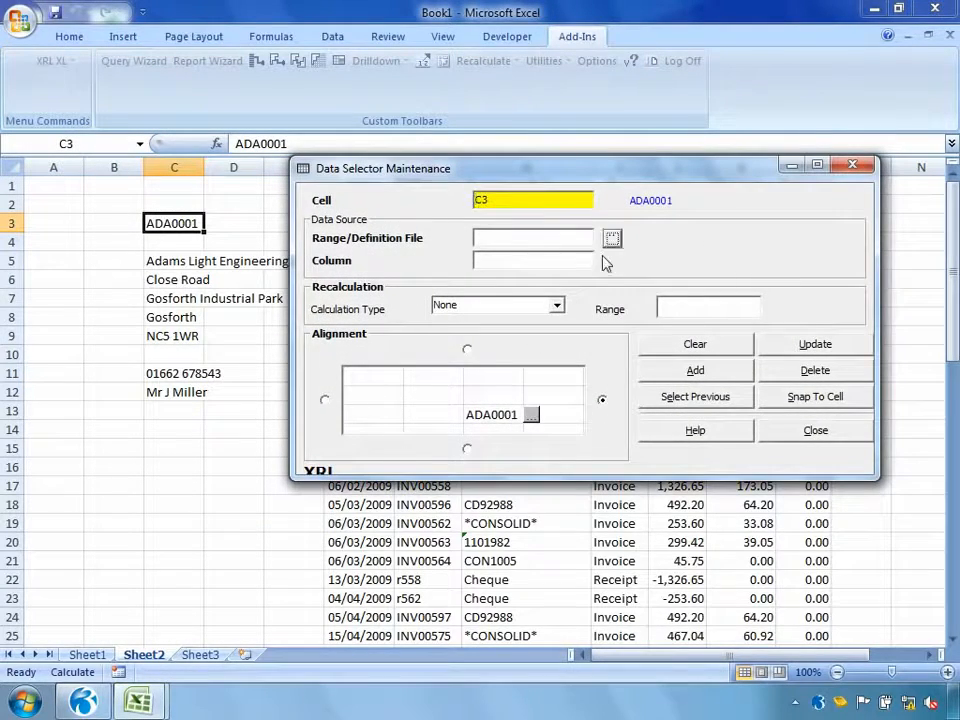
pyautogui.click(612, 238)
pyautogui.click(412, 416)
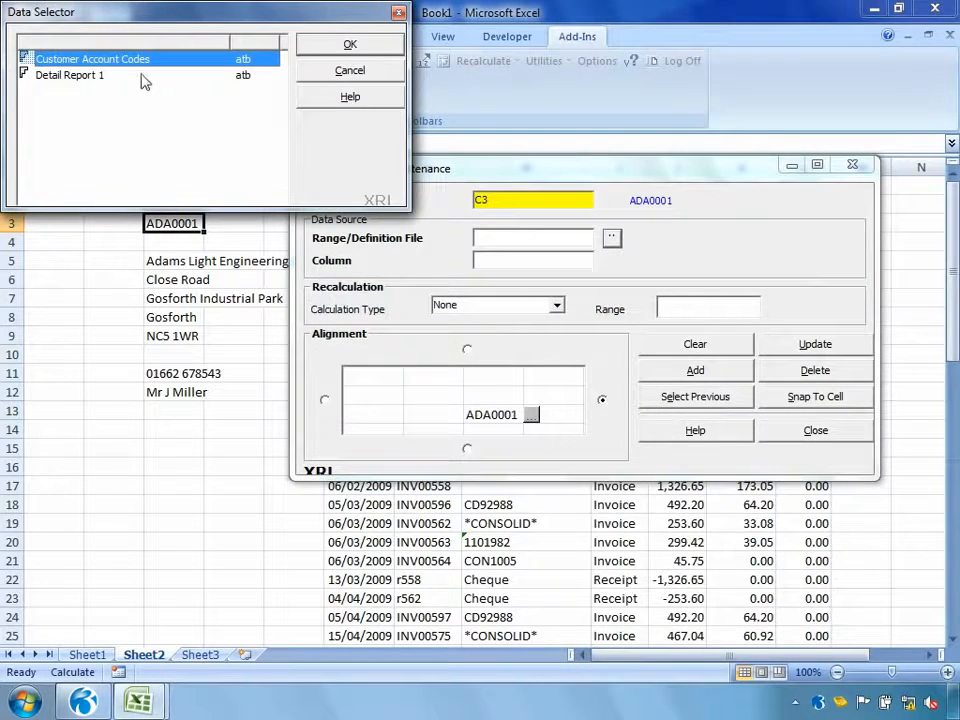
pyautogui.click(340, 46)
# Set the Data Selector's column to 1, align its button to the left of the cell and add it to the sheet
pyautogui.click(488, 261)
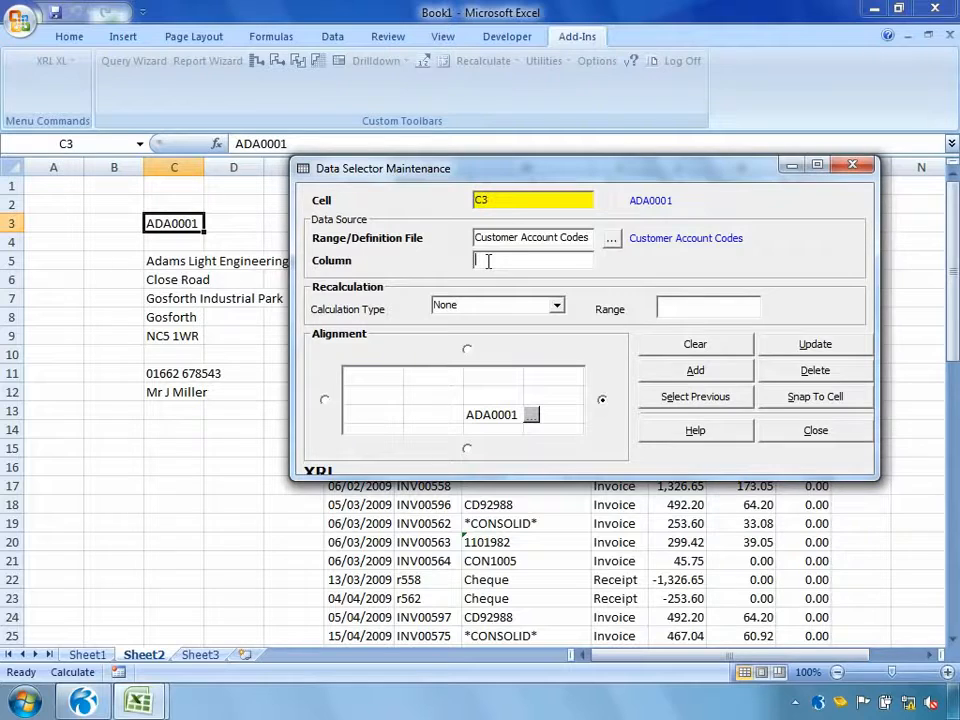
pyautogui.write('1')
pyautogui.click(324, 400)
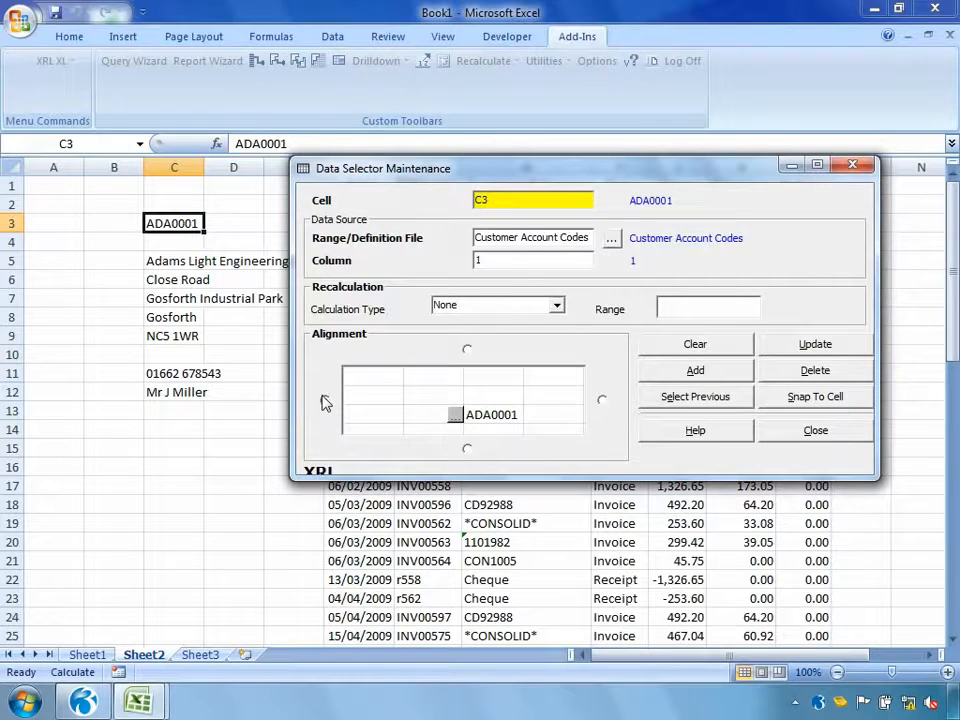
pyautogui.click(660, 373)
pyautogui.click(782, 428)
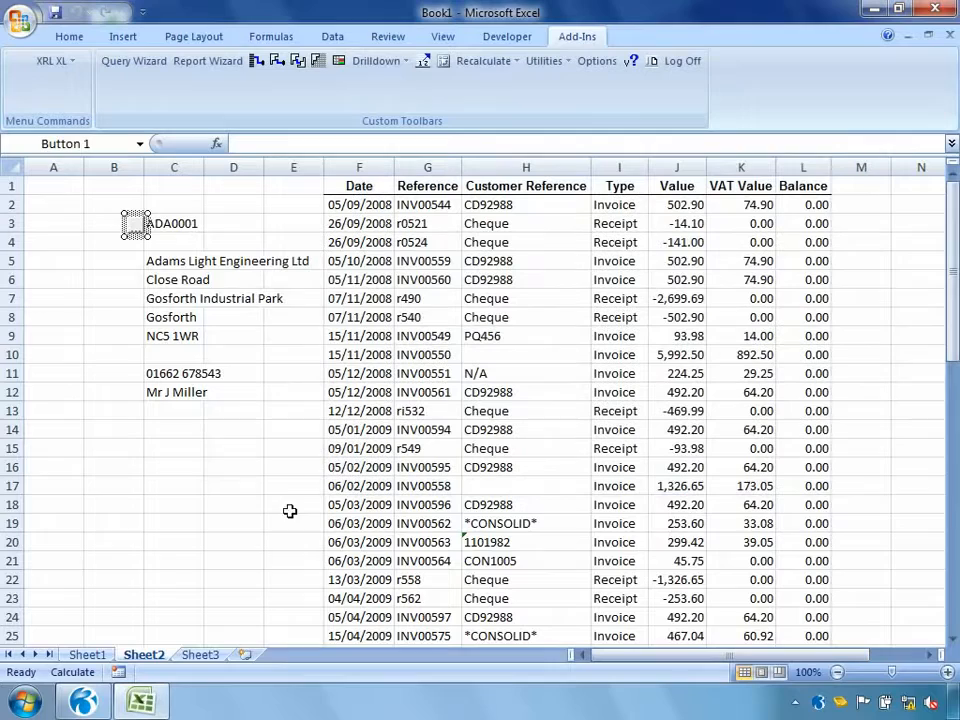
pyautogui.click(289, 506)
# Pick Abington Hire Limited with the Data Selector beside C3 and recalculate the worksheet
pyautogui.click(138, 232)
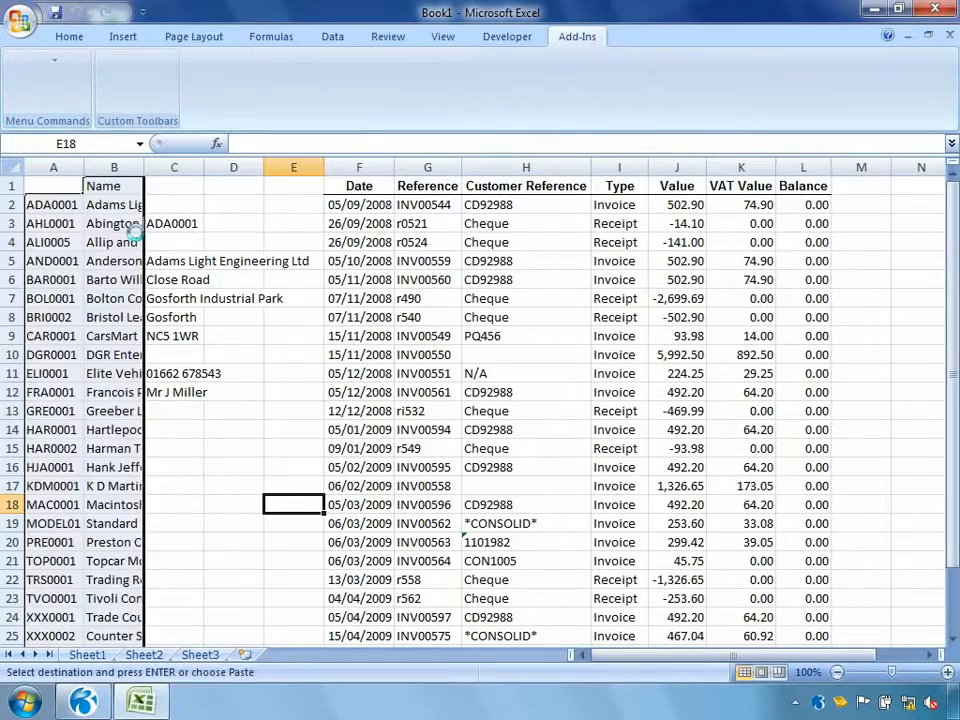
pyautogui.moveTo(277, 104)
pyautogui.mouseDown()
pyautogui.moveTo(279, 138)
pyautogui.moveTo(279, 94)
pyautogui.mouseUp()
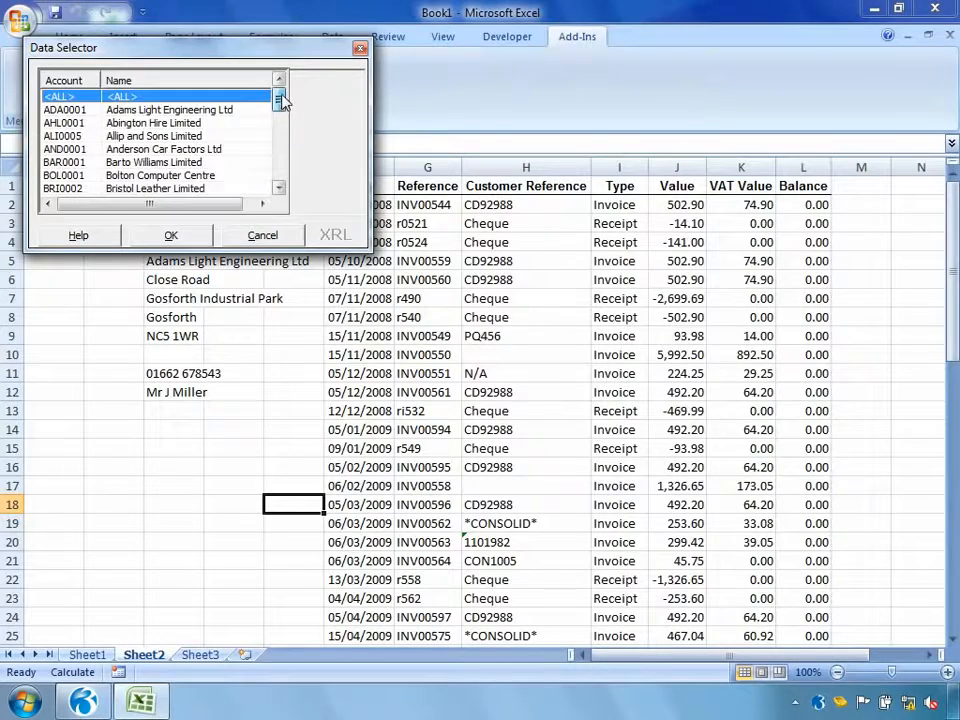
pyautogui.doubleClick(155, 130)
pyautogui.rightClick(246, 356)
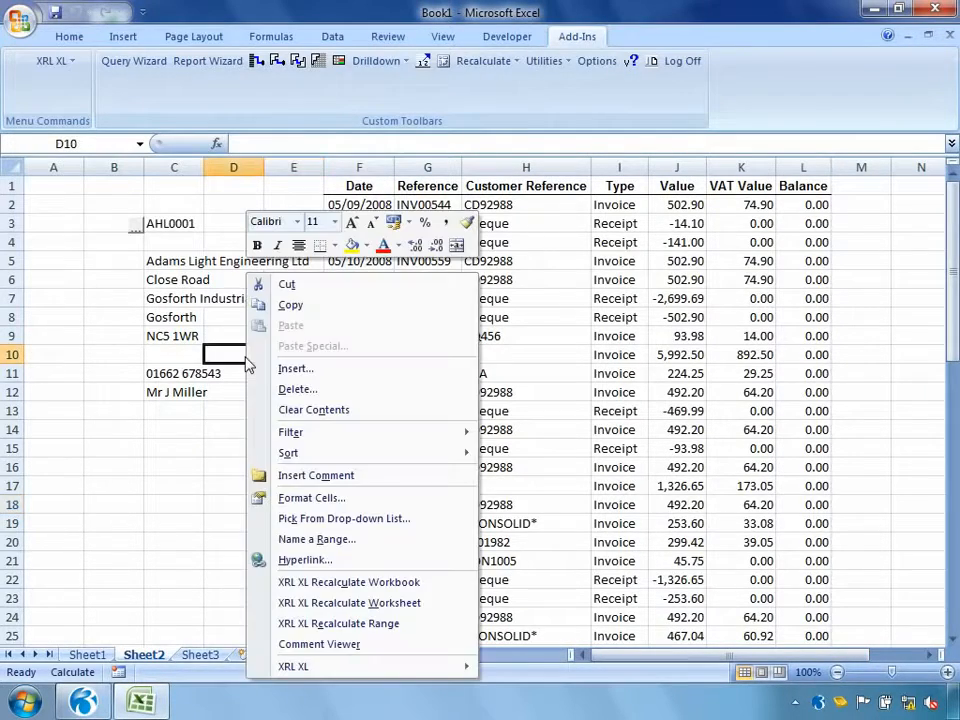
pyautogui.click(334, 603)
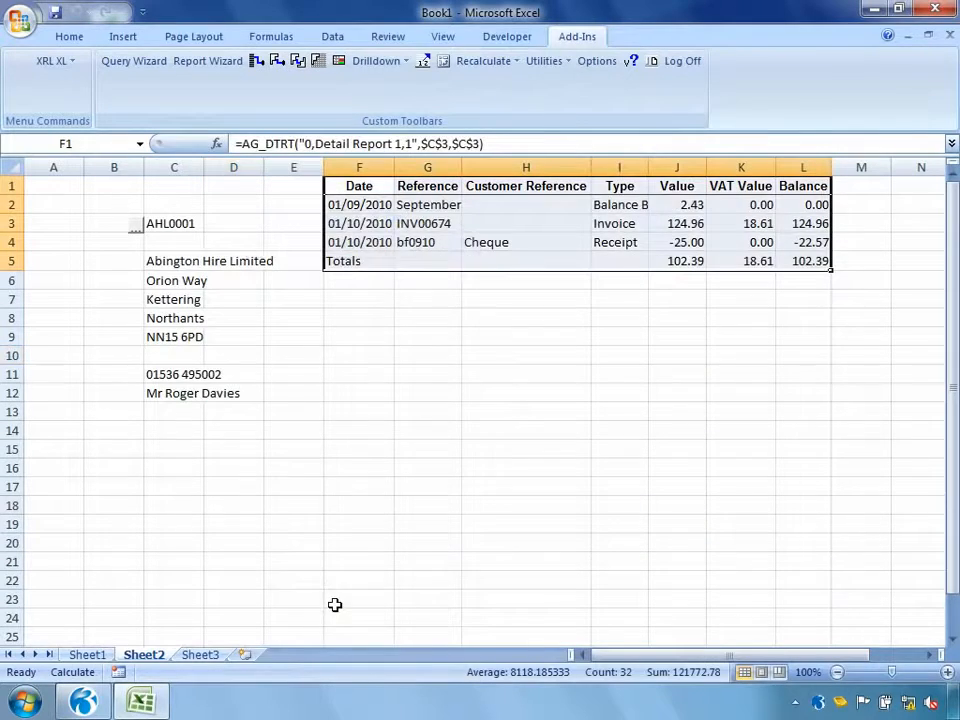
# Pick Adams Light Engineering Ltd with the Data Selector beside C3 and recalculate the worksheet
pyautogui.click(135, 230)
pyautogui.doubleClick(156, 110)
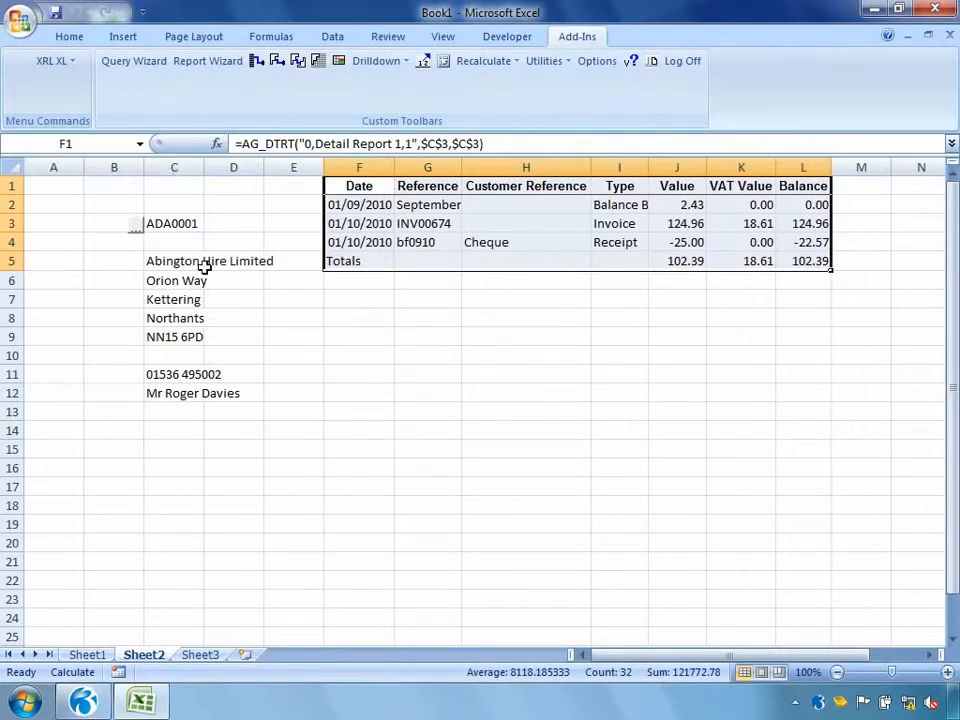
pyautogui.rightClick(236, 393)
pyautogui.click(322, 601)
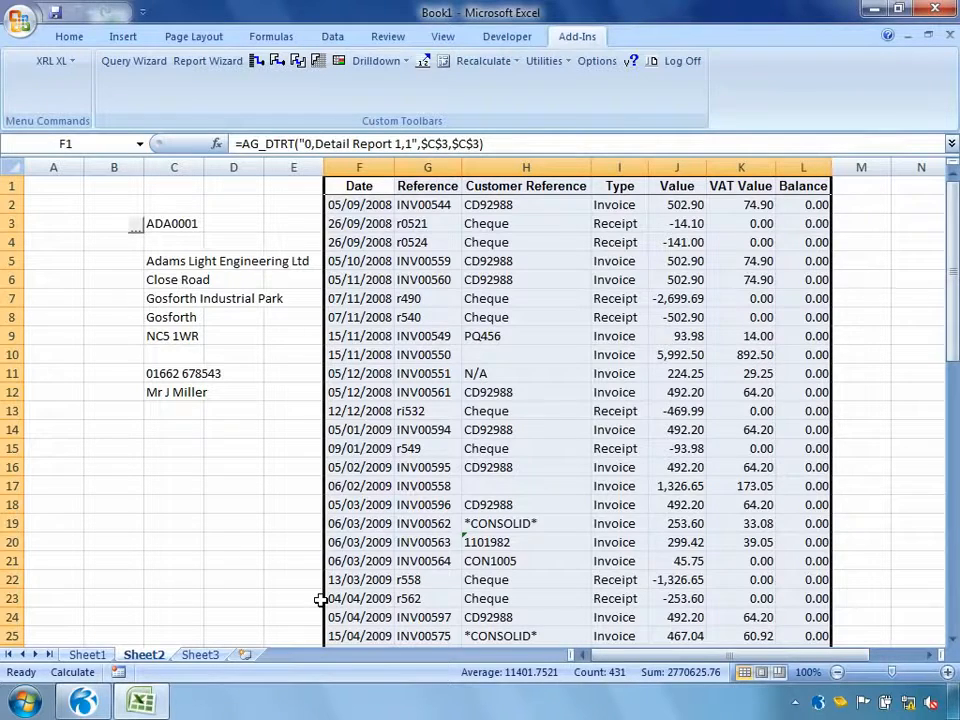
# Update the Data Selector for cell C3 so its calculation type is Recalculate Worksheet
pyautogui.moveTo(115, 448); pyautogui.dragTo(189, 495)
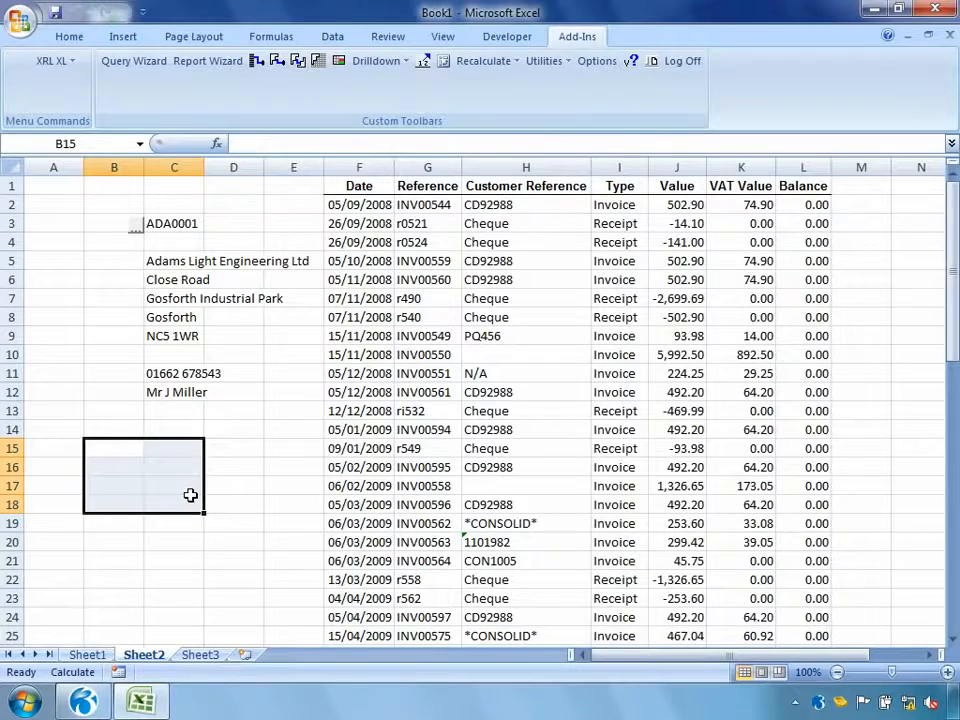
pyautogui.keyDown('ctrl'); pyautogui.click(136, 233); pyautogui.keyUp('ctrl')
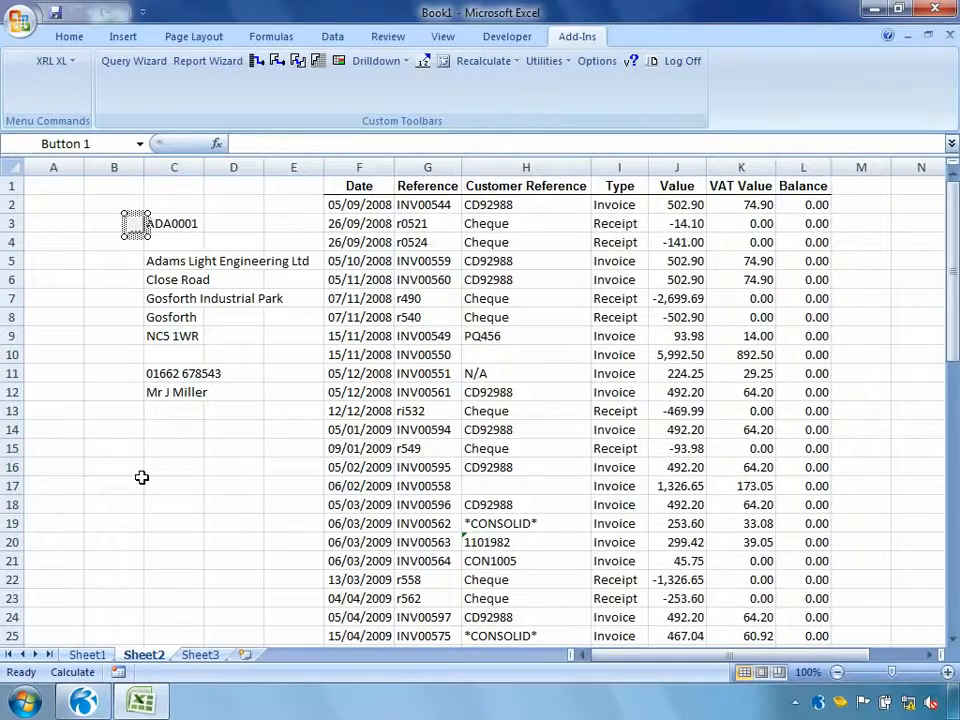
pyautogui.click(69, 63)
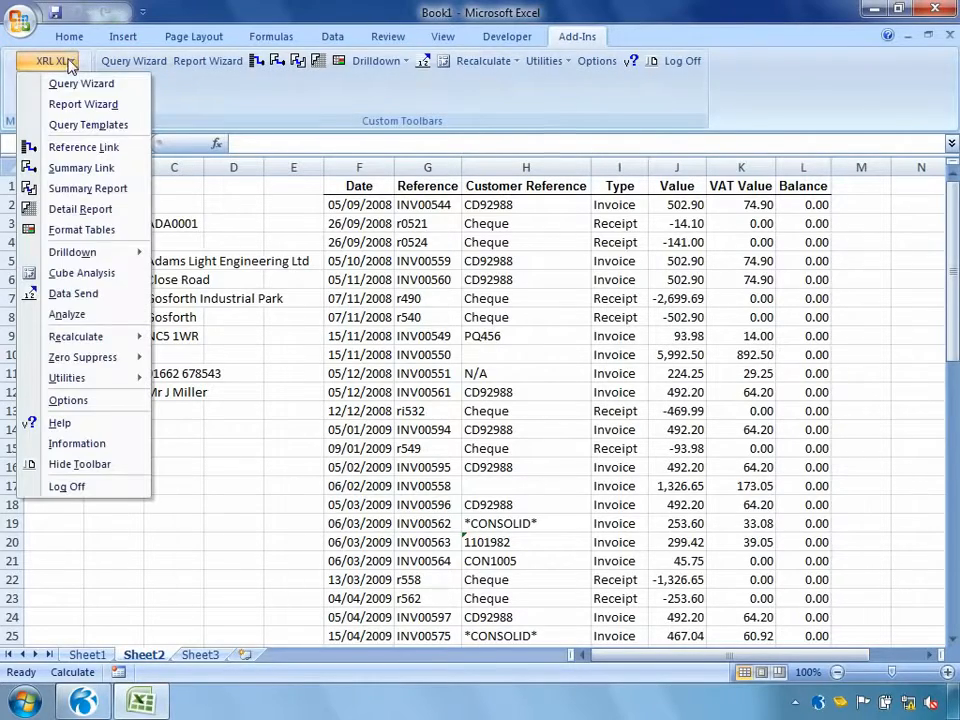
pyautogui.moveTo(86, 380)
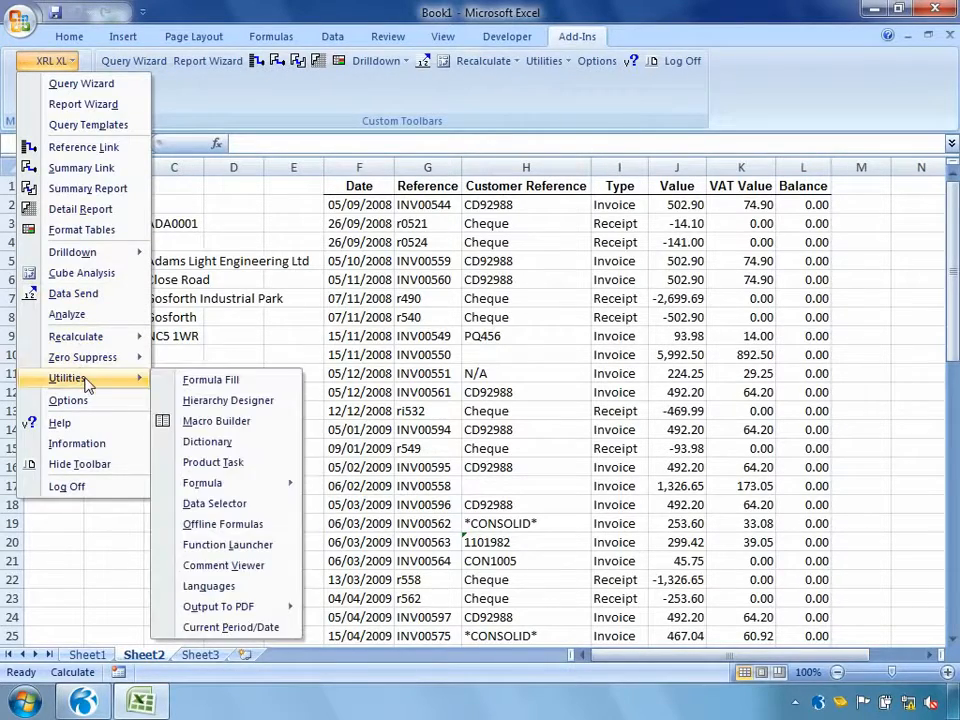
pyautogui.click(212, 504)
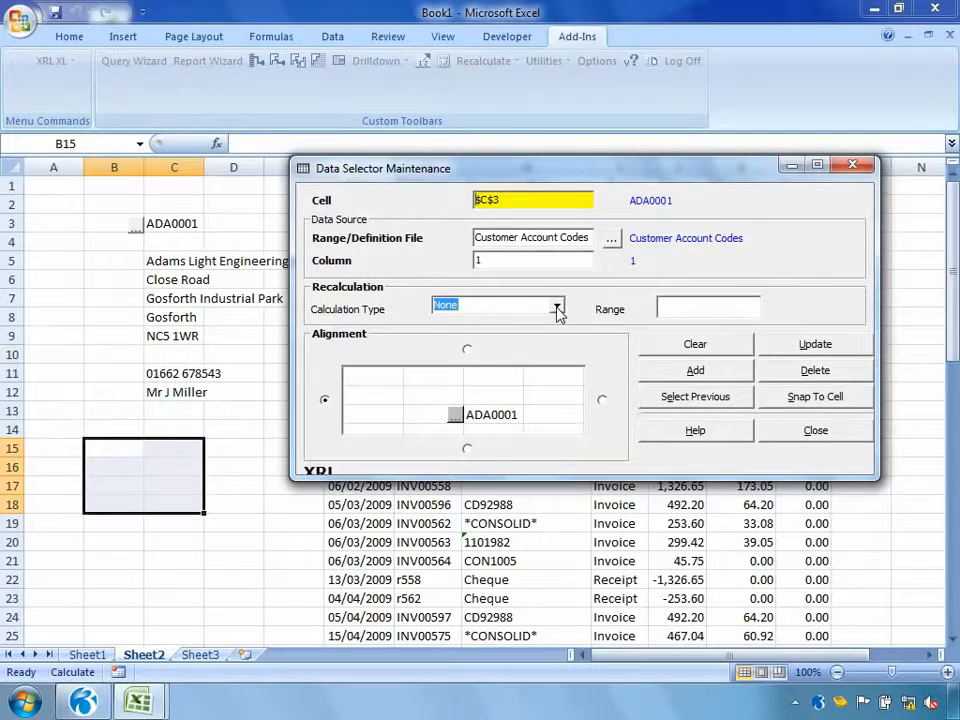
pyautogui.click(557, 310)
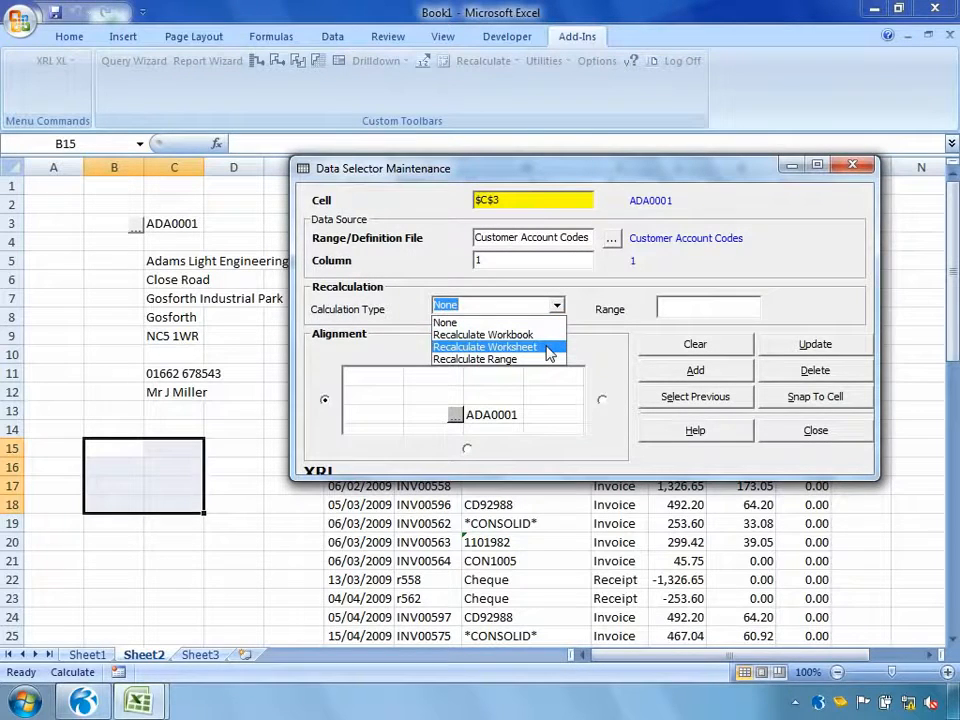
pyautogui.click(548, 347)
pyautogui.click(763, 341)
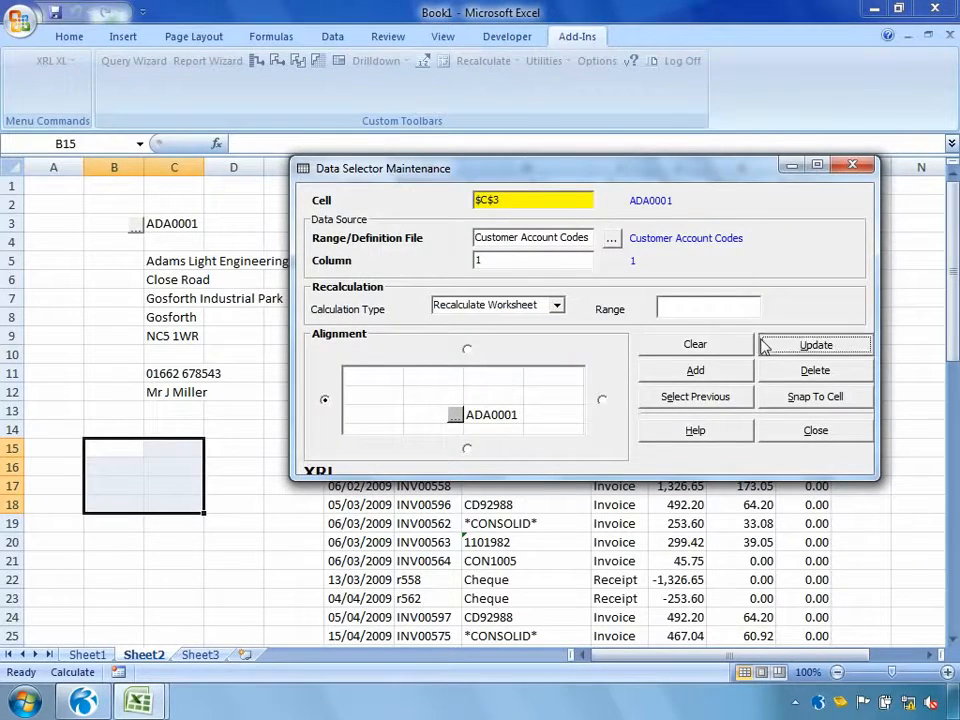
pyautogui.click(800, 431)
pyautogui.click(236, 523)
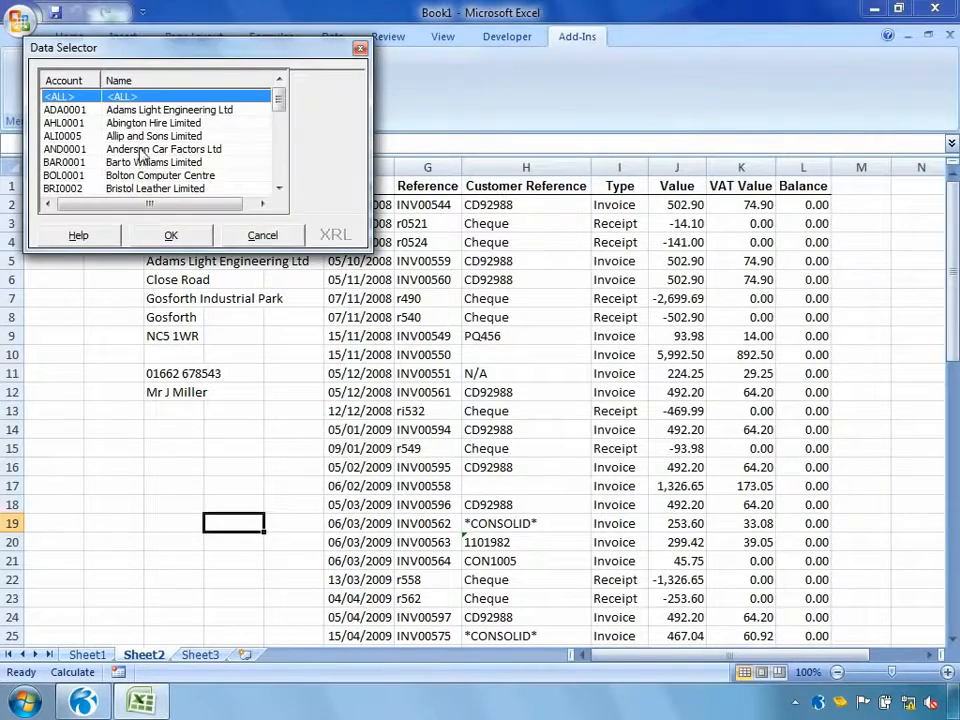
# Pick Anderson Car Factors Ltd, Adams Light Engineering Ltd and Abington Hire Limited in turn with the Data Selector
pyautogui.doubleClick(104, 144)
pyautogui.click(138, 229)
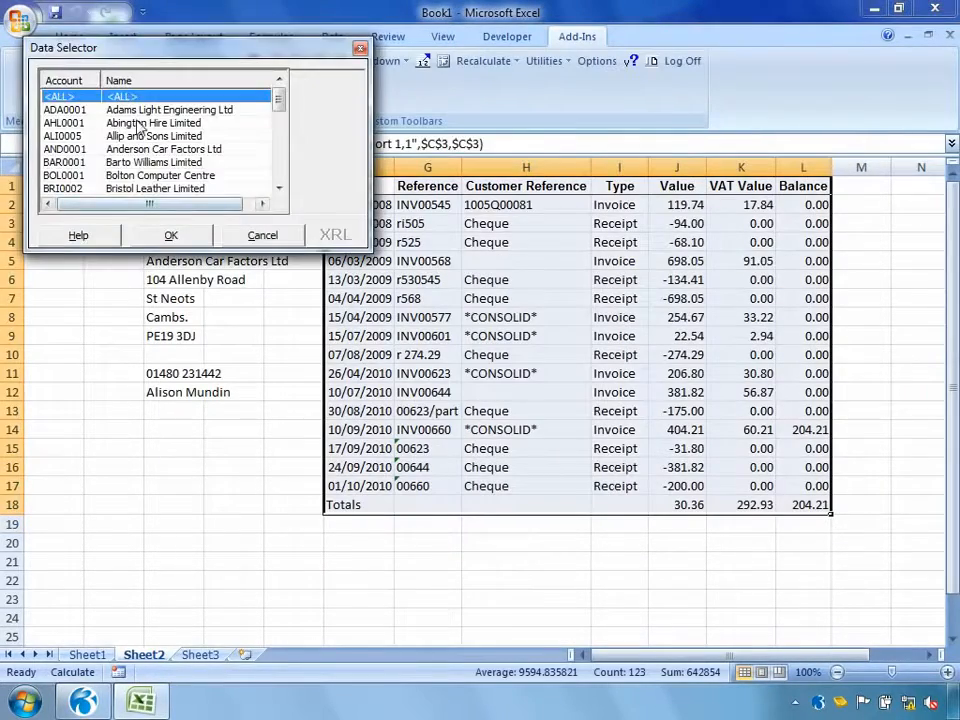
pyautogui.doubleClick(106, 105)
pyautogui.click(135, 229)
pyautogui.doubleClick(106, 121)
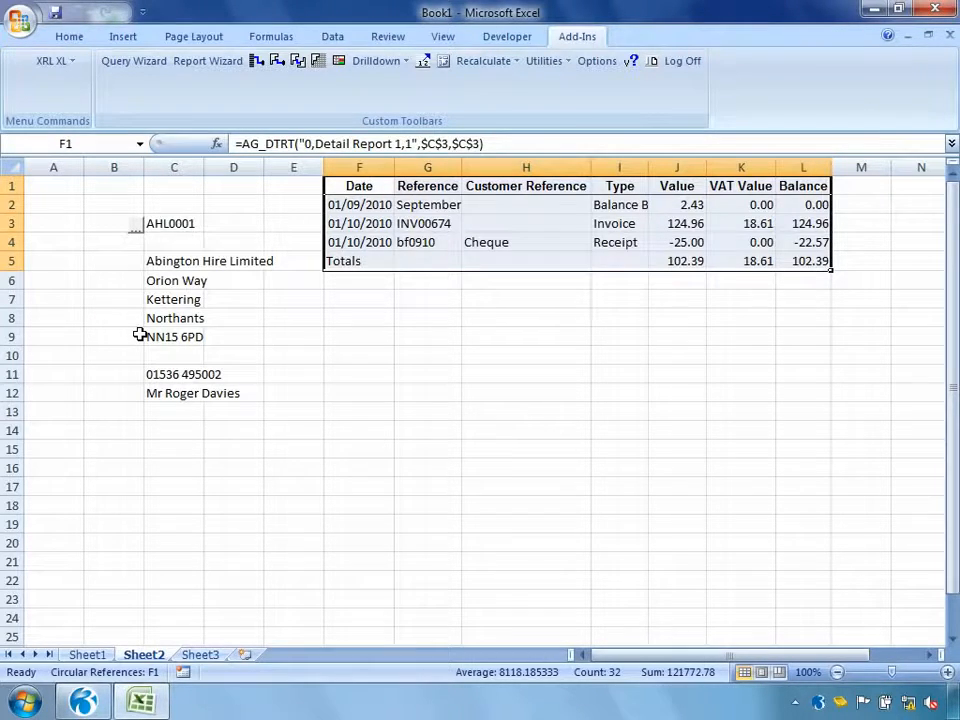
# Start a Cube Analysis on Sheet3 and set its table to SH / History (SL) from the Sales group
pyautogui.click(200, 655)
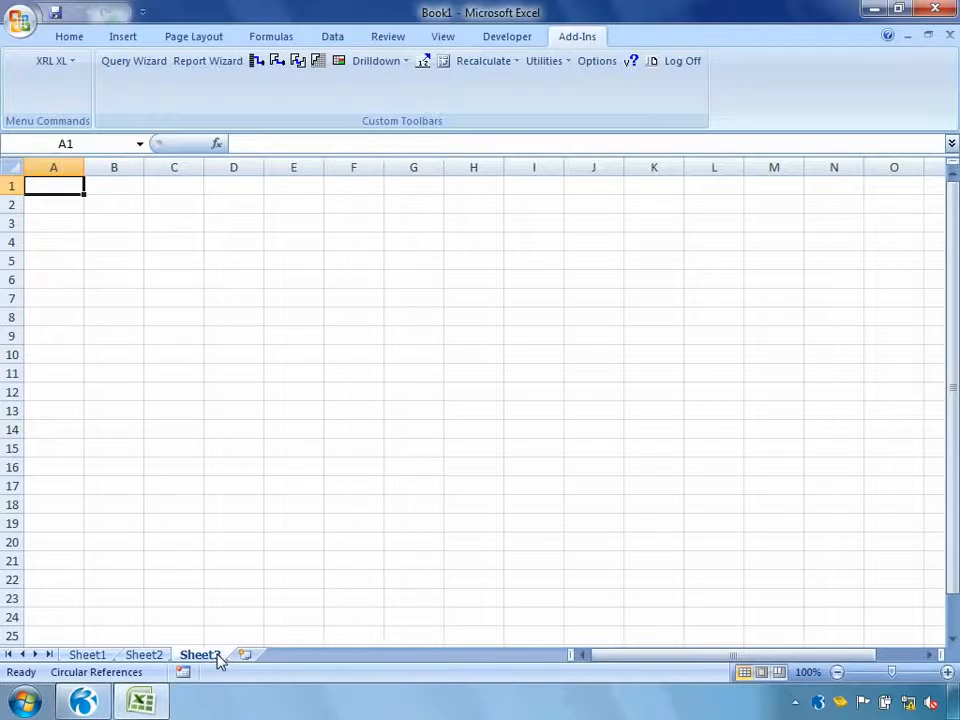
pyautogui.click(58, 61)
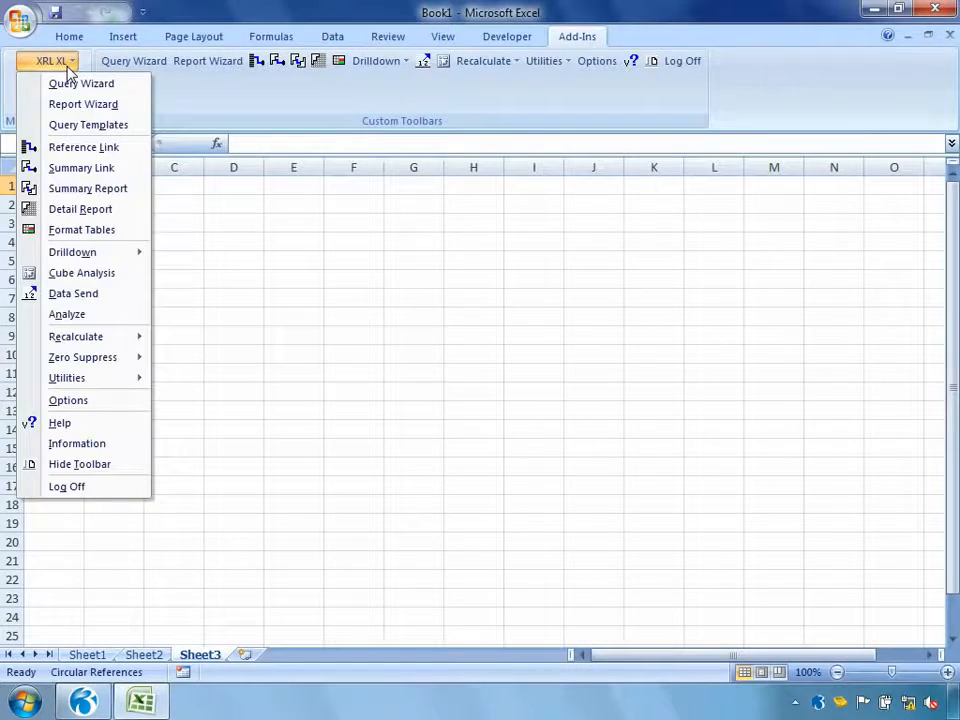
pyautogui.click(65, 276)
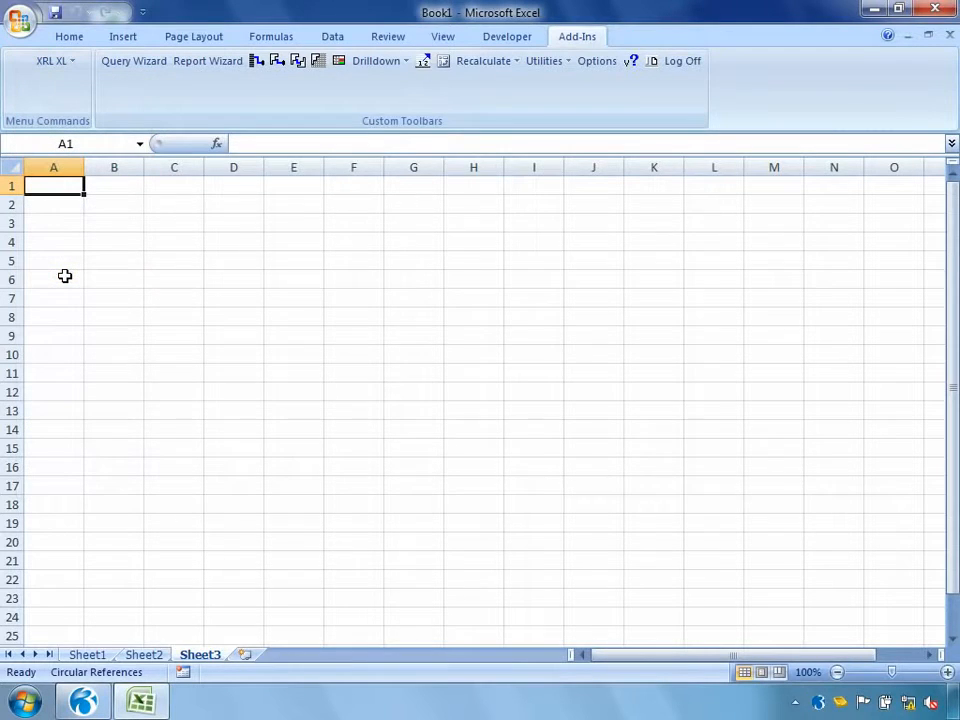
pyautogui.doubleClick(168, 270)
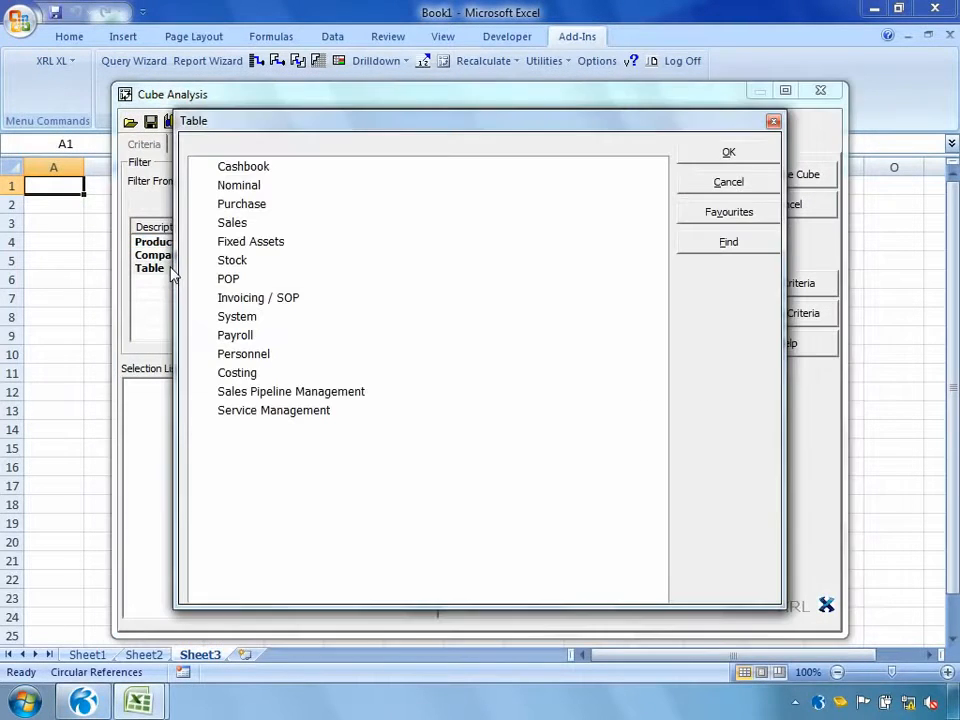
pyautogui.click(200, 223)
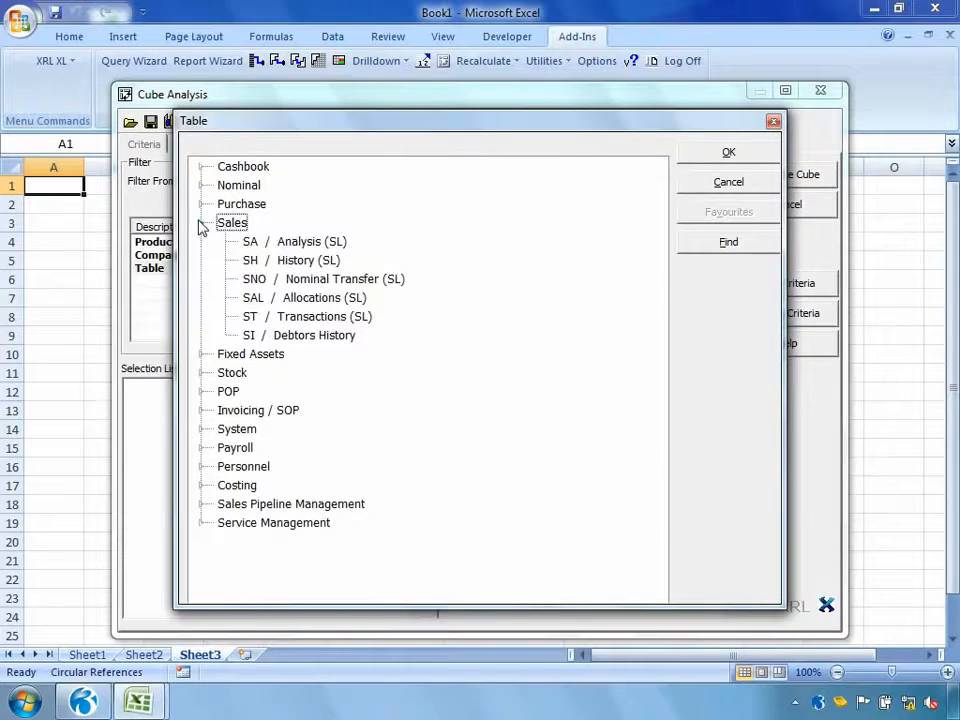
pyautogui.doubleClick(297, 262)
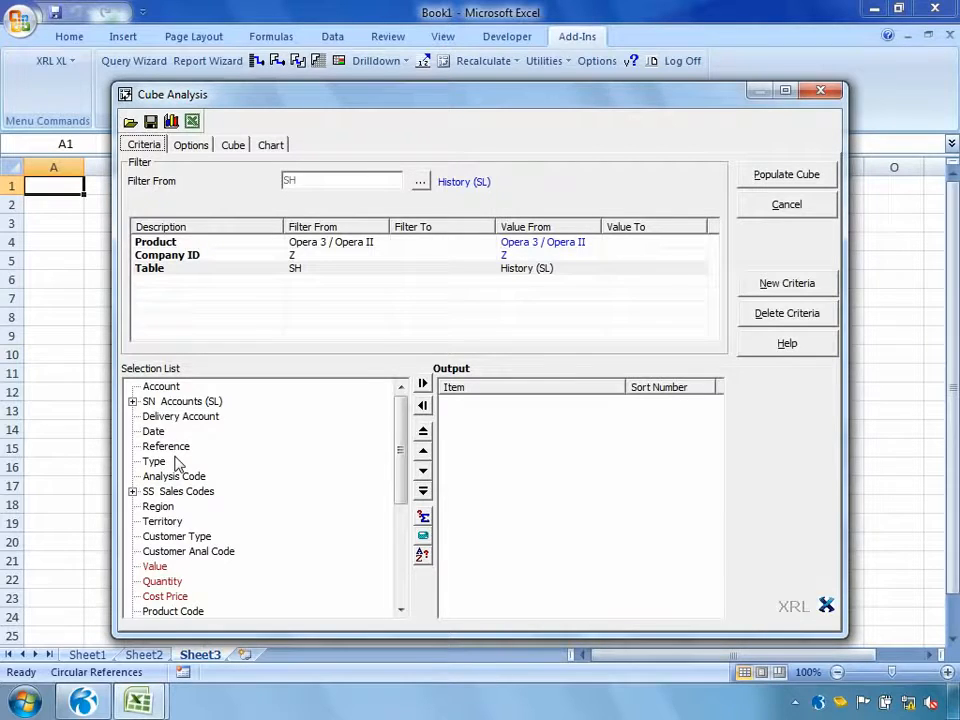
# Add Account, Date, Region, Territory, Value and the Stock Reference under CN Names (Stk) to the cube's output
pyautogui.doubleClick(159, 387)
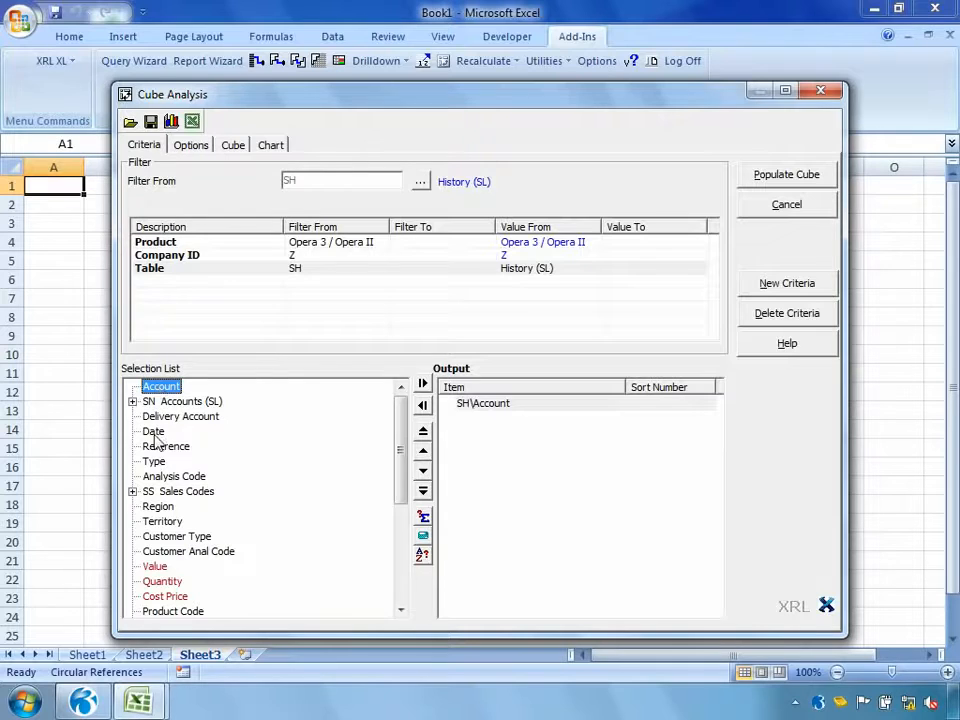
pyautogui.doubleClick(153, 431)
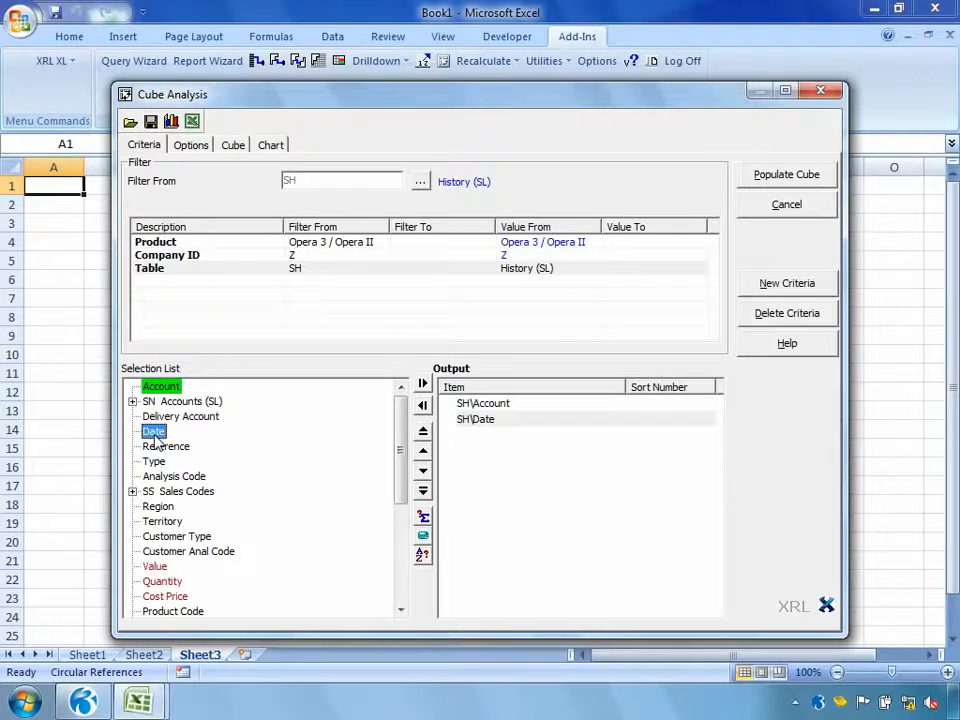
pyautogui.doubleClick(157, 507)
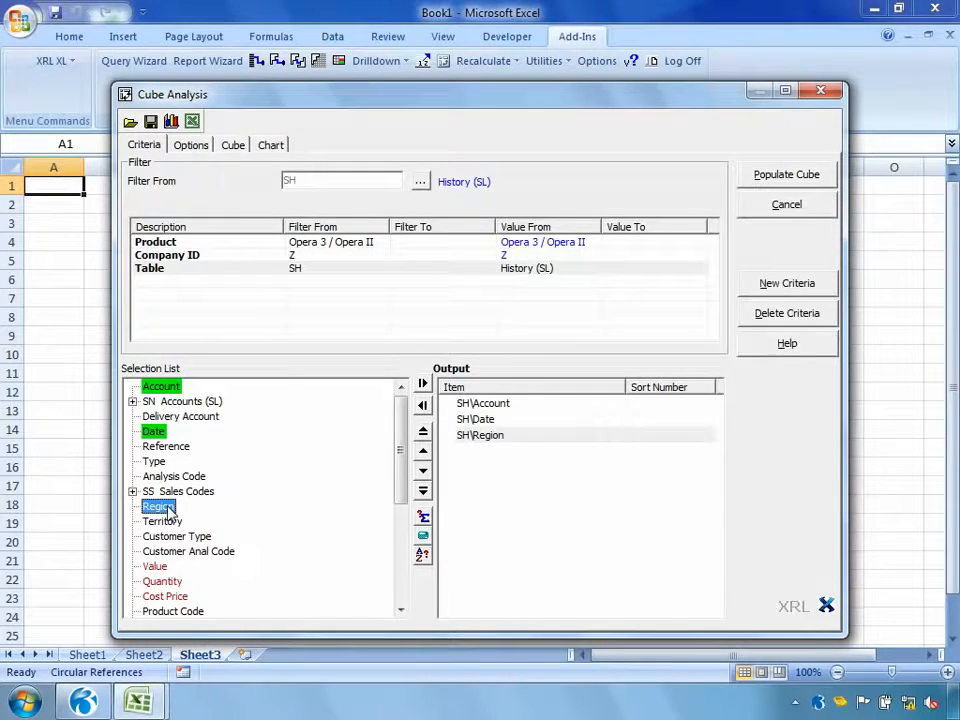
pyautogui.doubleClick(162, 521)
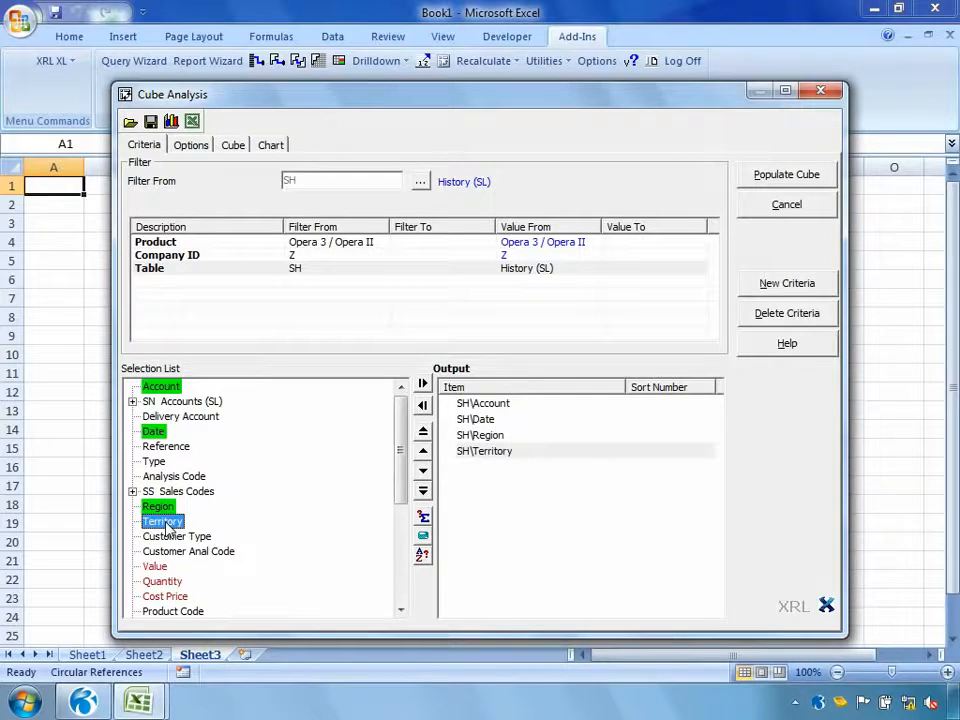
pyautogui.doubleClick(155, 567)
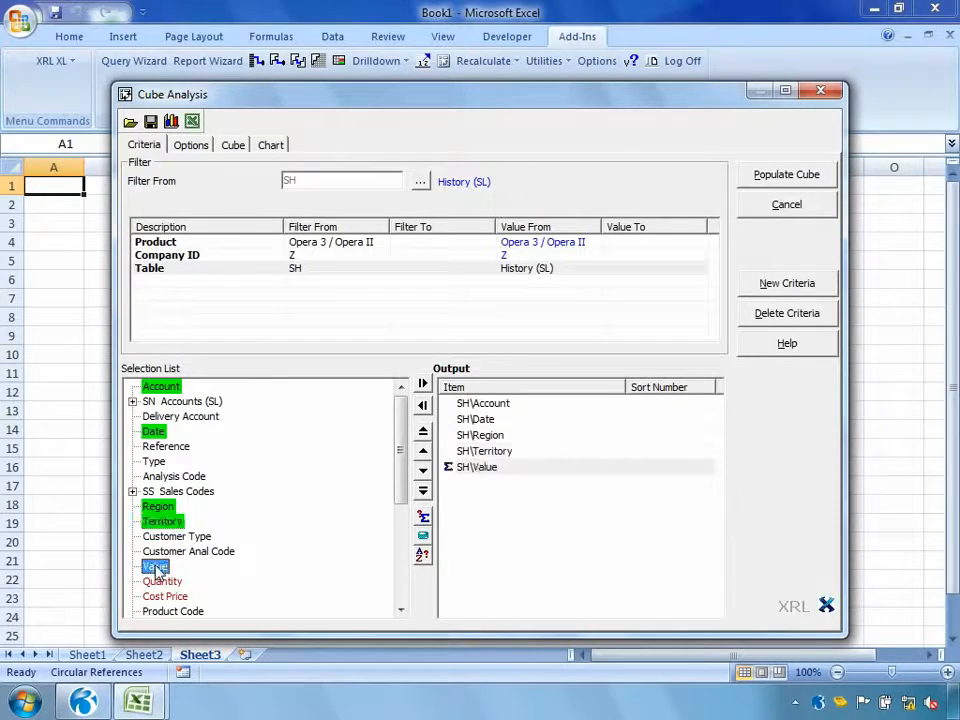
pyautogui.click(400, 610)
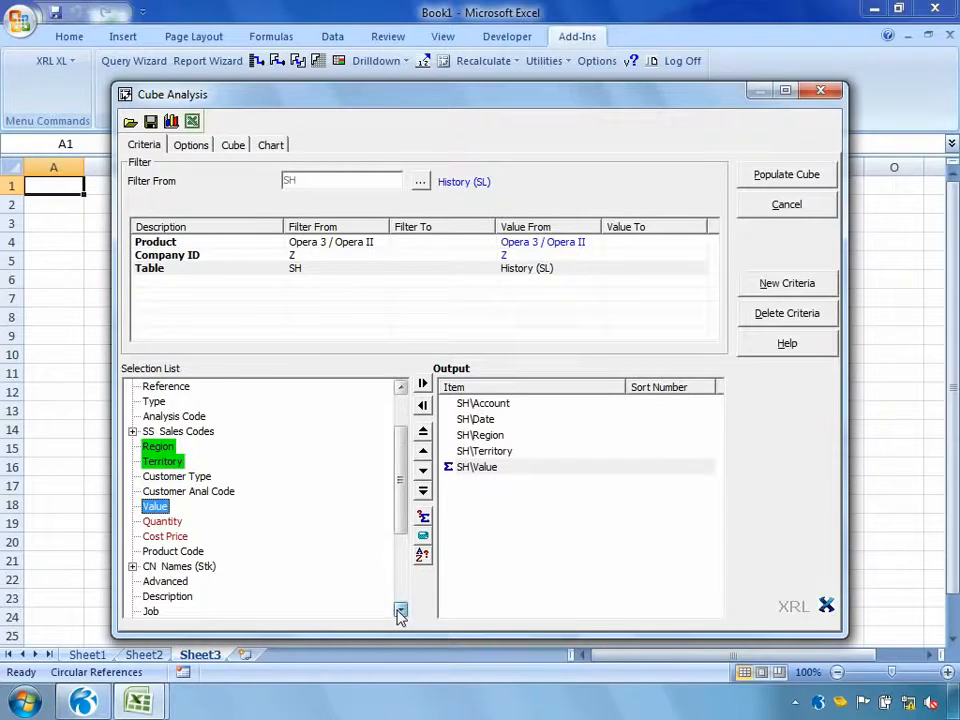
pyautogui.click(132, 566)
pyautogui.doubleClick(190, 582)
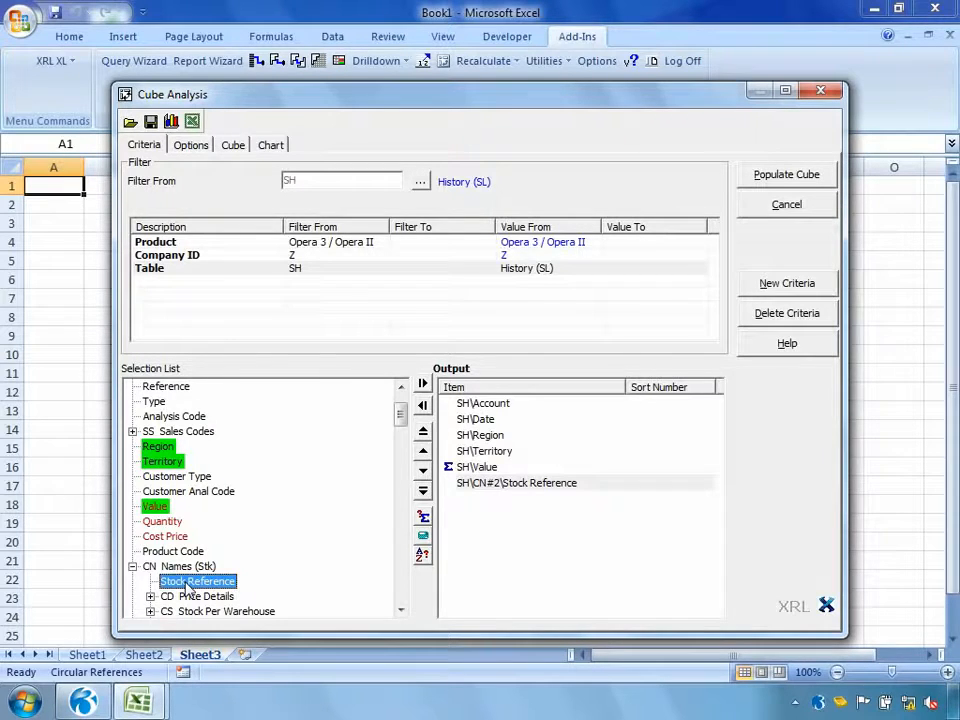
# Split the cube's Date dimension into Year and Month, and populate the cube
pyautogui.click(191, 146)
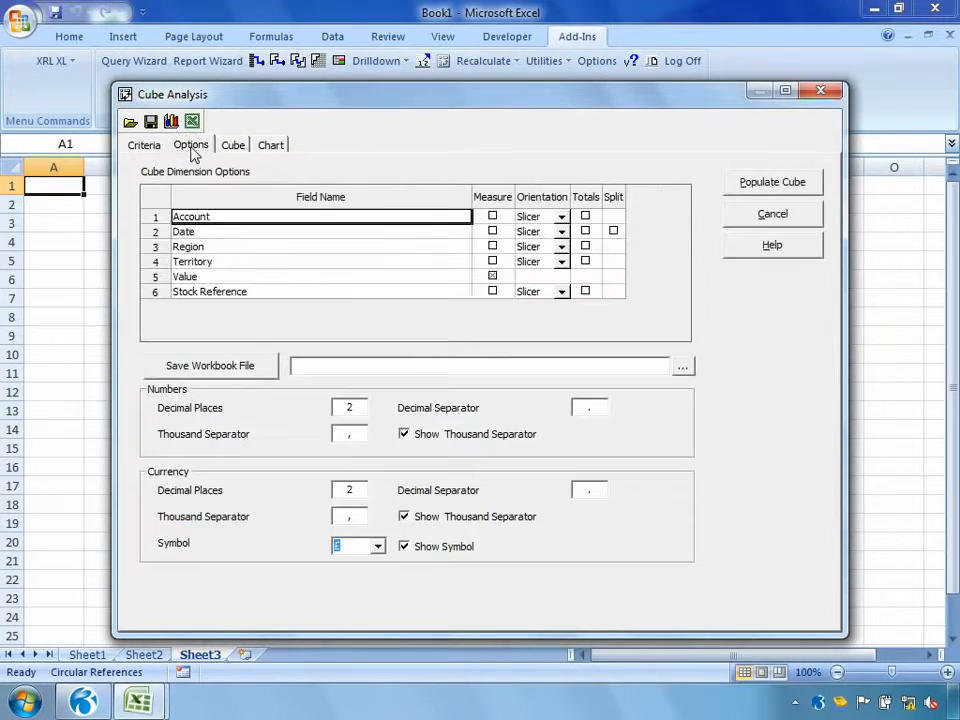
pyautogui.click(208, 231)
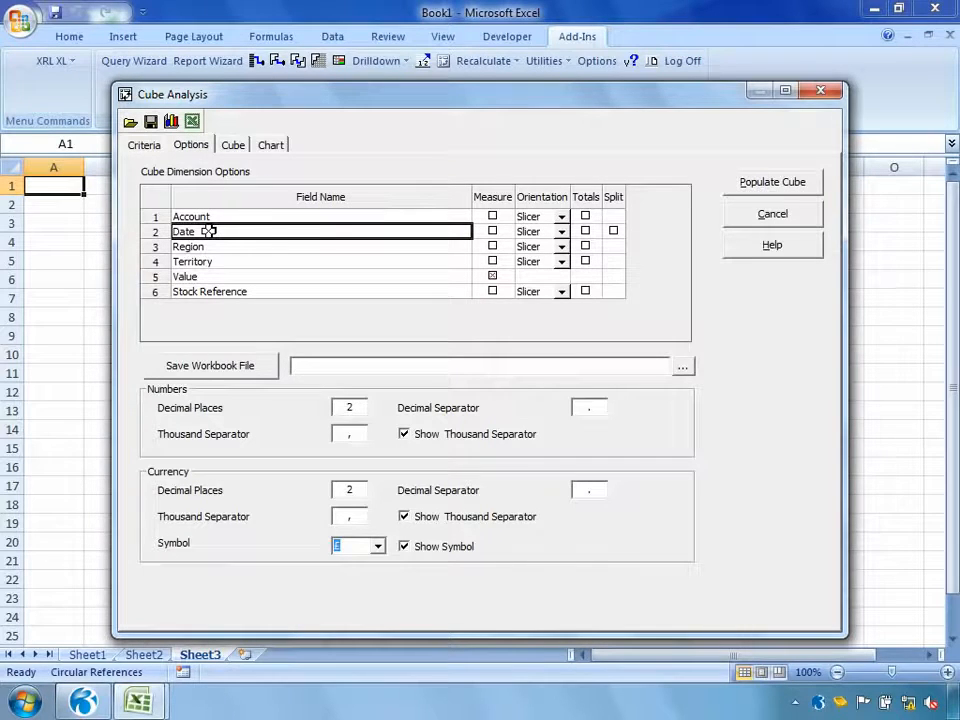
pyautogui.click(614, 233)
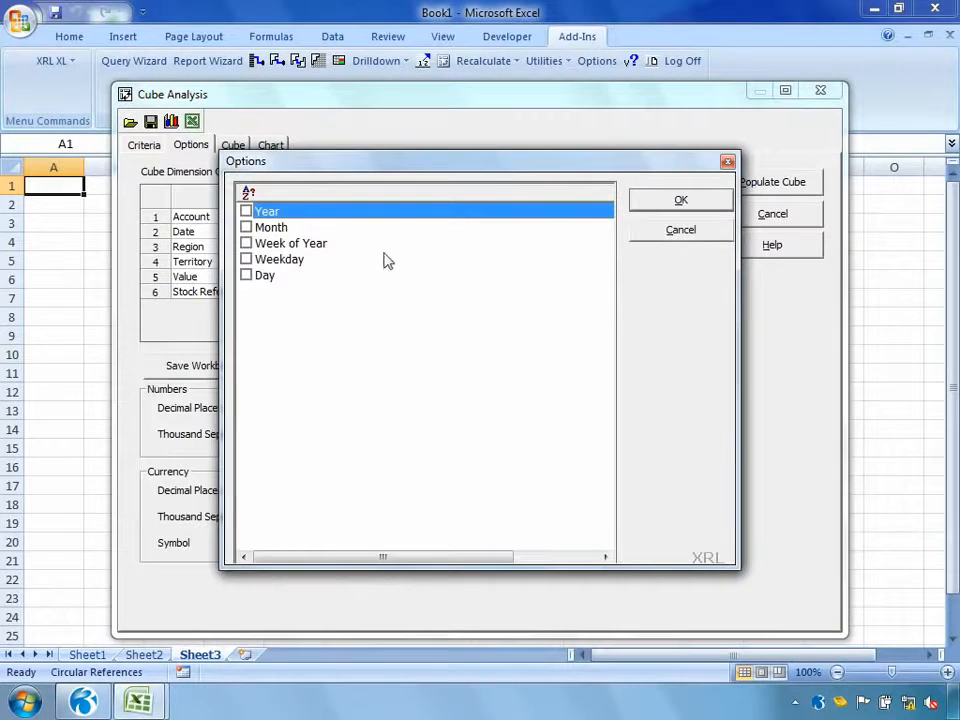
pyautogui.click(246, 211)
pyautogui.click(246, 227)
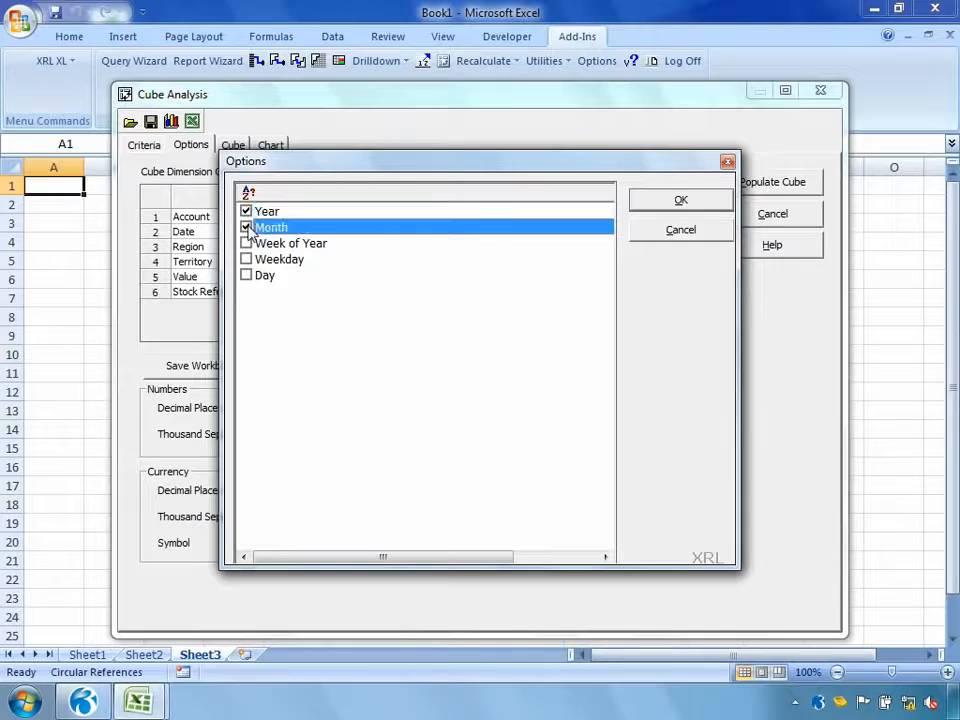
pyautogui.click(640, 204)
pyautogui.click(758, 191)
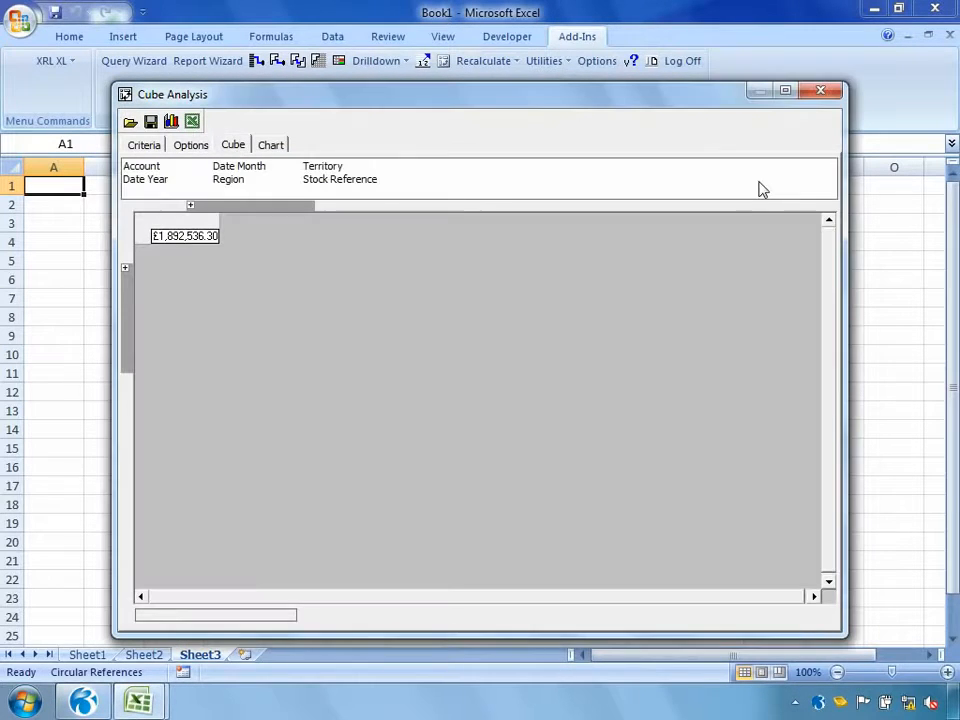
# Lay out the cube with Region across the columns and Date Month down the rows
pyautogui.click(183, 237)
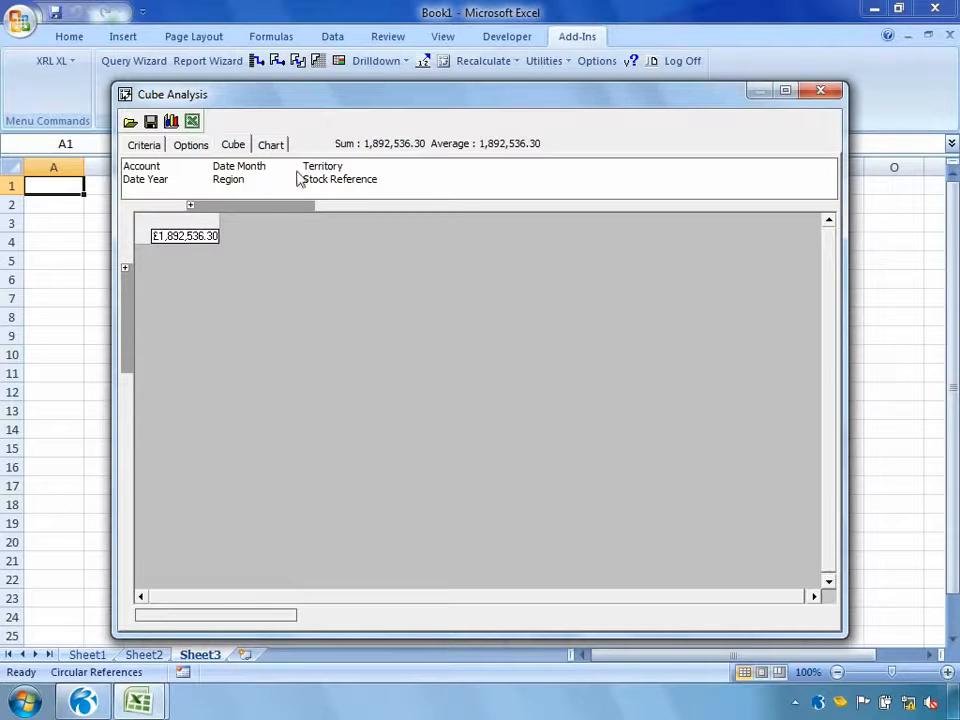
pyautogui.click(234, 181)
pyautogui.moveTo(236, 186); pyautogui.dragTo(242, 212)
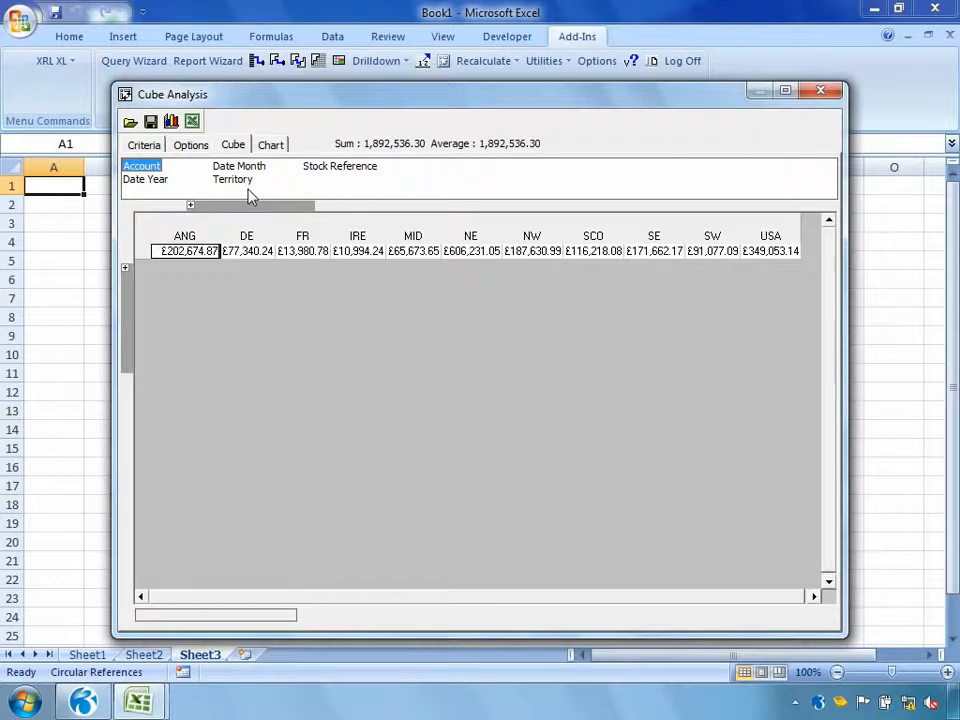
pyautogui.click(243, 168)
pyautogui.moveTo(243, 168); pyautogui.dragTo(125, 268)
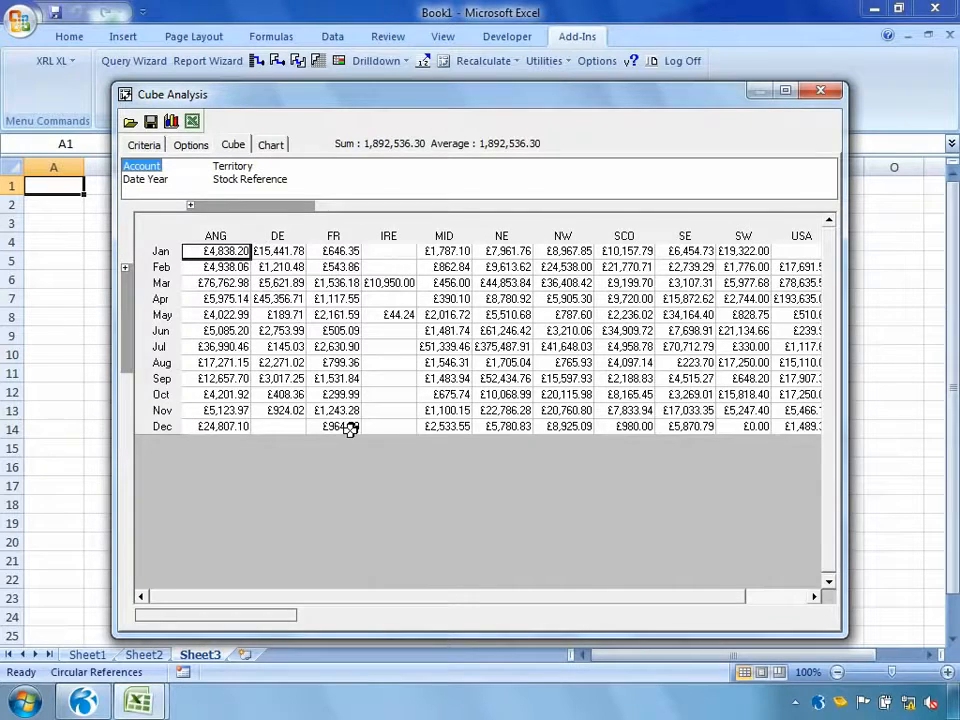
# Chart the NE region's January to December values and view the drilldown choices for the July bar
pyautogui.moveTo(500, 251); pyautogui.dragTo(488, 424)
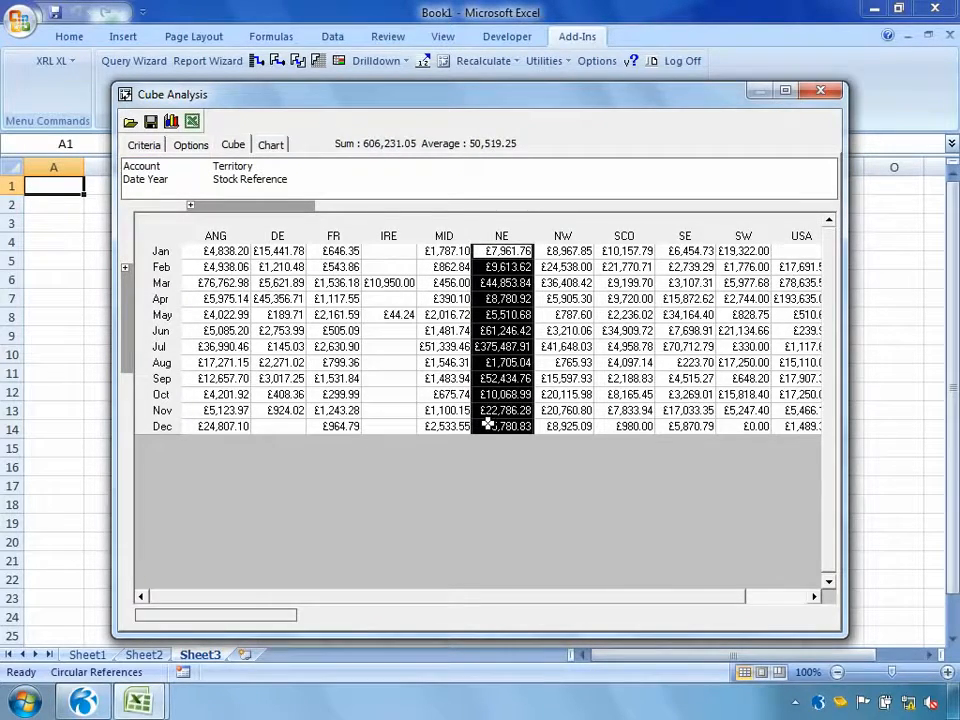
pyautogui.click(270, 146)
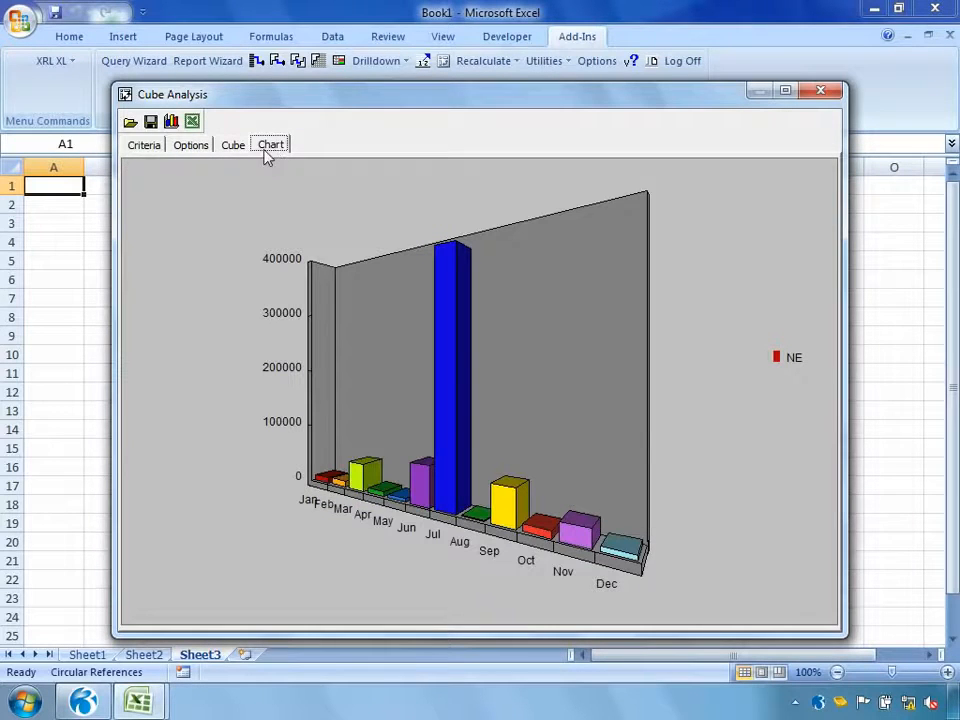
pyautogui.rightClick(447, 414)
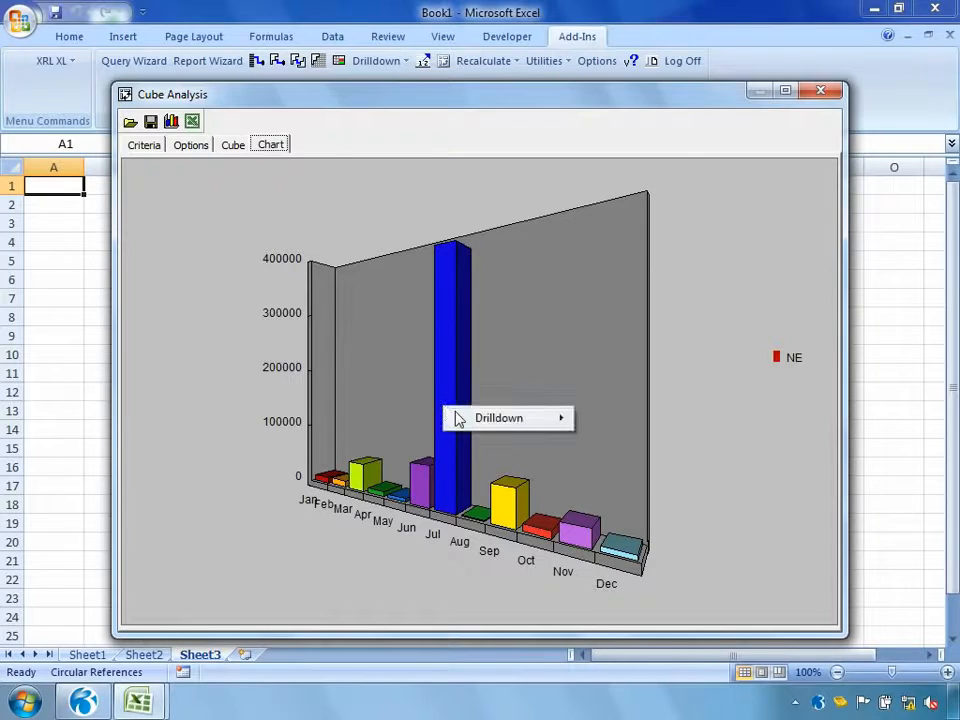
pyautogui.moveTo(545, 418)
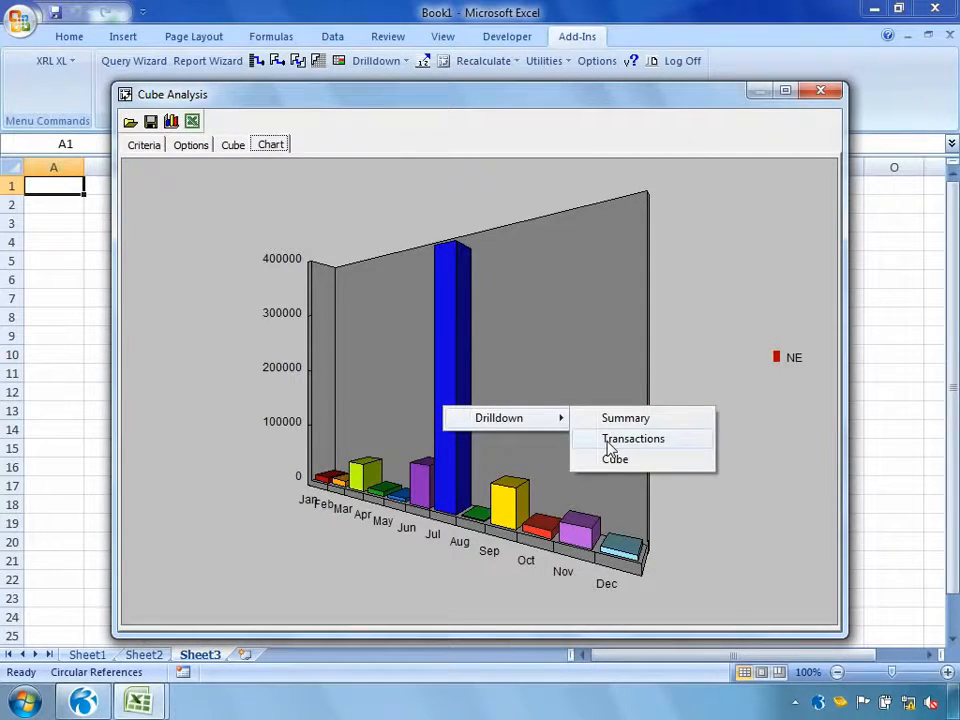
pyautogui.click(315, 285)
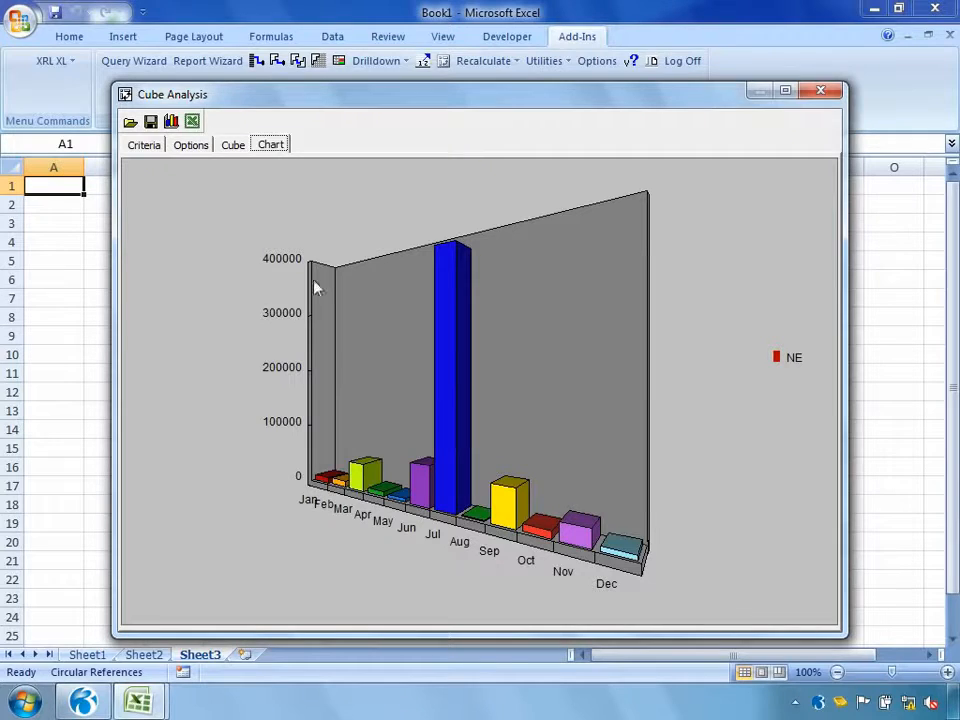
# Return to the cube grid and add Date Year to the rows, ordered above Date Month
pyautogui.click(232, 152)
pyautogui.moveTo(146, 180); pyautogui.dragTo(141, 321)
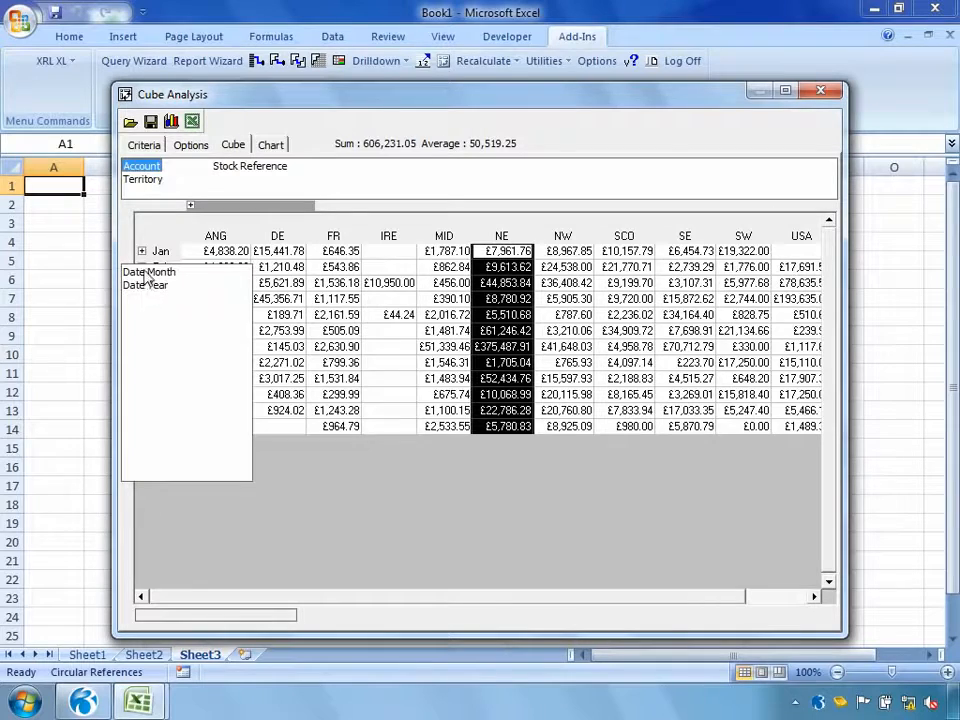
pyautogui.moveTo(149, 272); pyautogui.dragTo(146, 339)
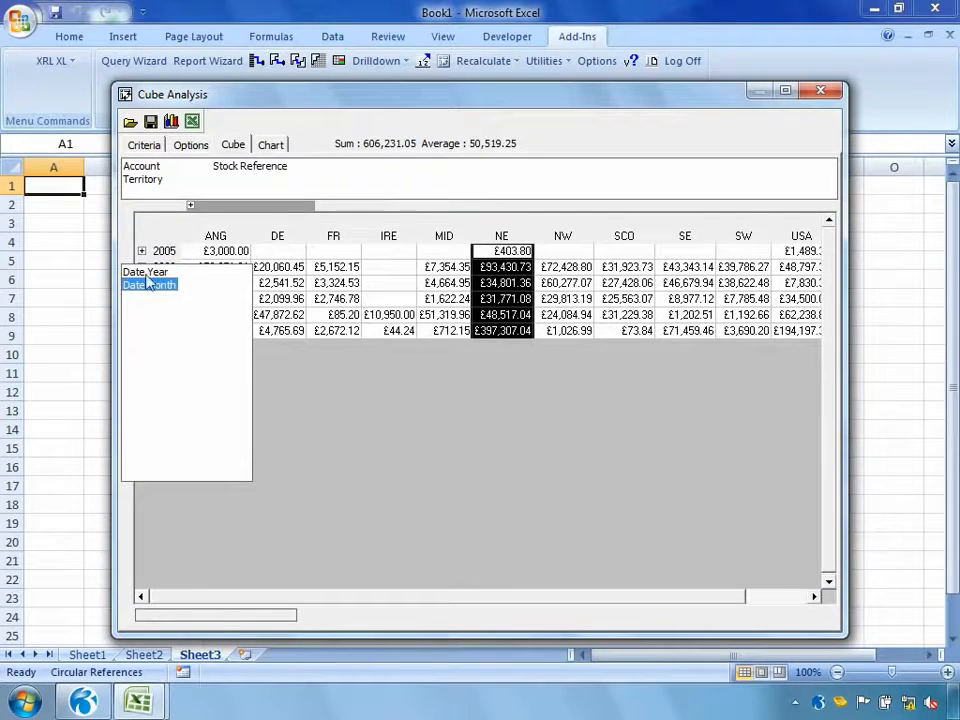
# Expand the years 2005, 2007 and 2008 in the cube to examine their monthly values
pyautogui.click(141, 253)
pyautogui.click(141, 251)
pyautogui.click(141, 298)
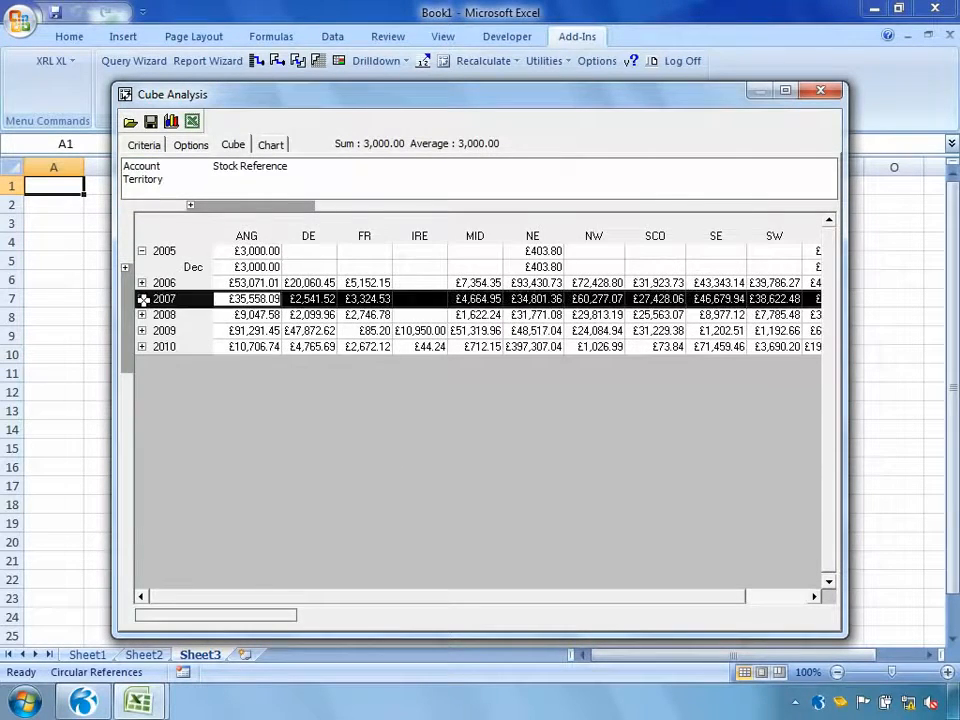
pyautogui.click(141, 298)
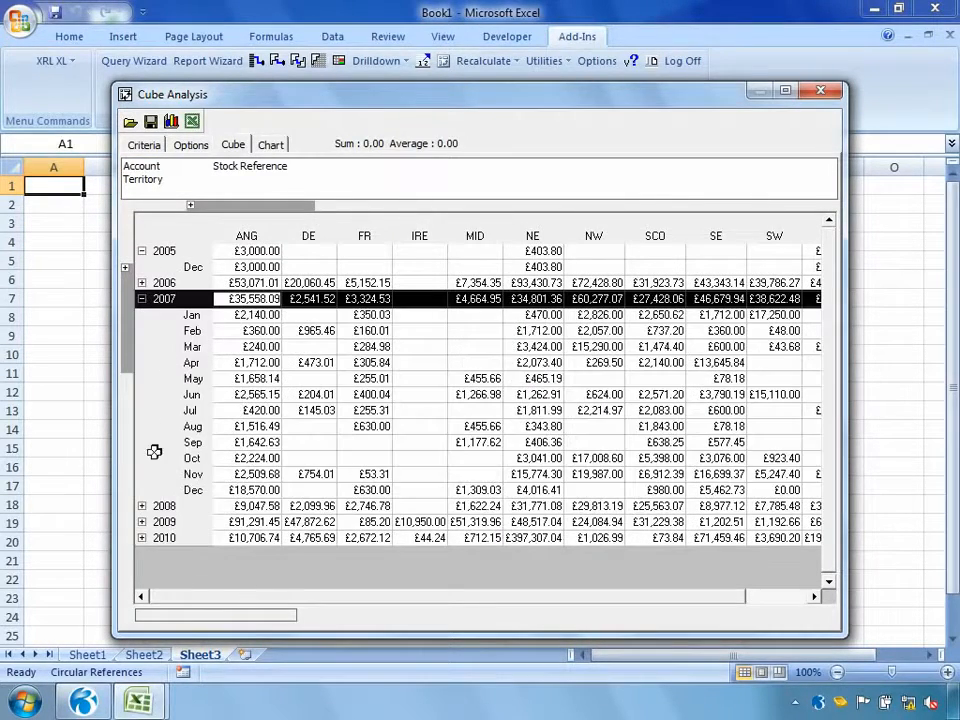
pyautogui.click(141, 506)
pyautogui.click(141, 506)
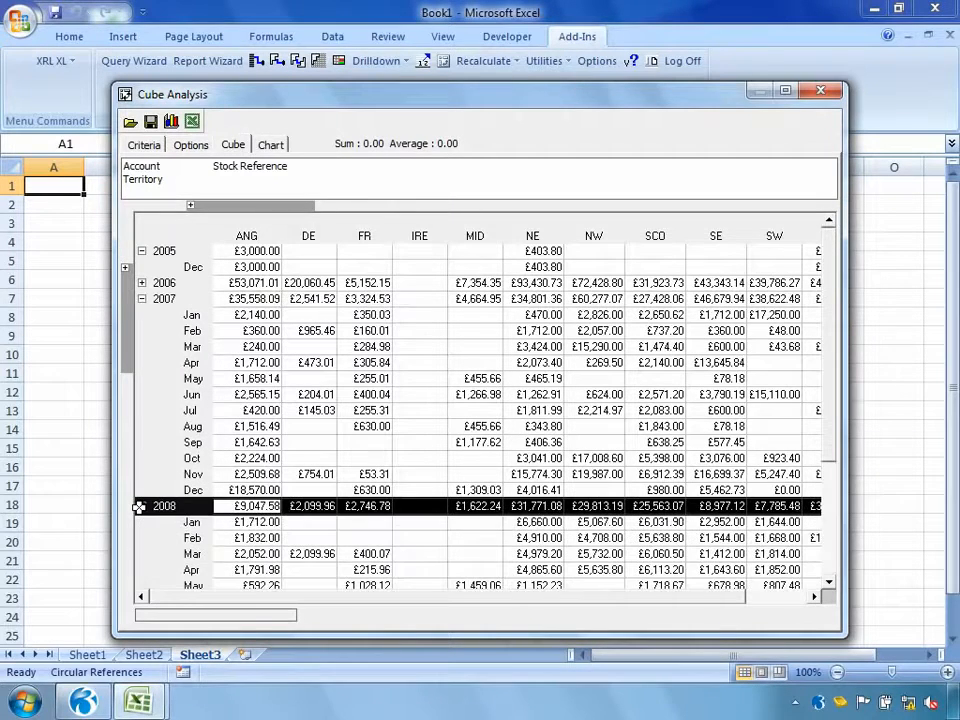
# Move Date Year from the rows back to the slicers and step its selected year through to 2009
pyautogui.click(126, 267)
pyautogui.moveTo(133, 278); pyautogui.dragTo(223, 184)
pyautogui.click(223, 184)
pyautogui.press('Down')
pyautogui.press('Down')
pyautogui.press('Down')
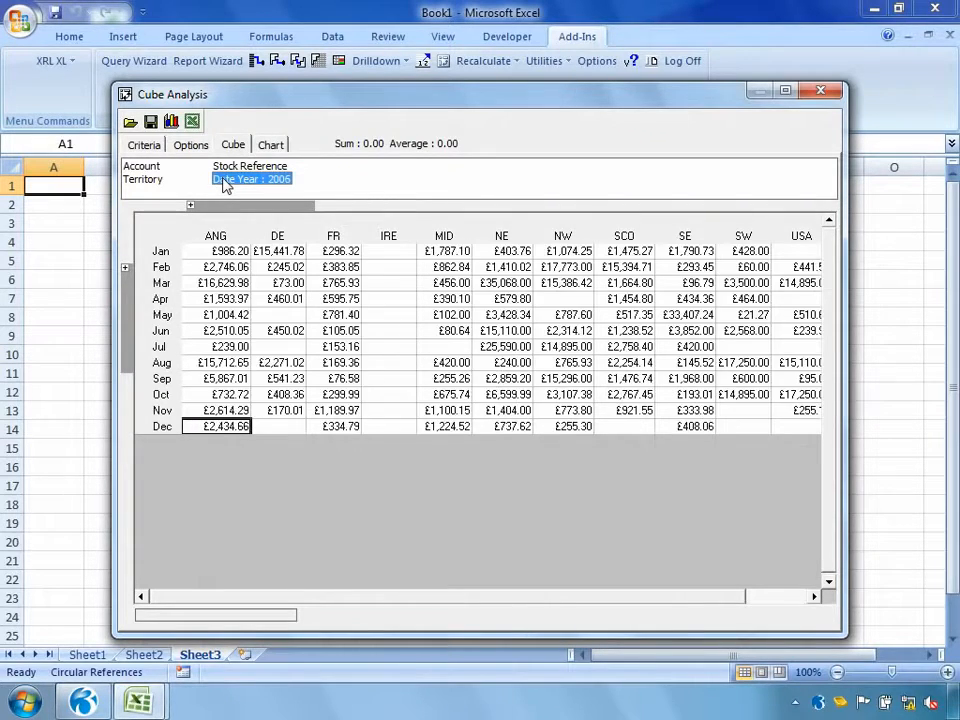
pyautogui.press('Down')
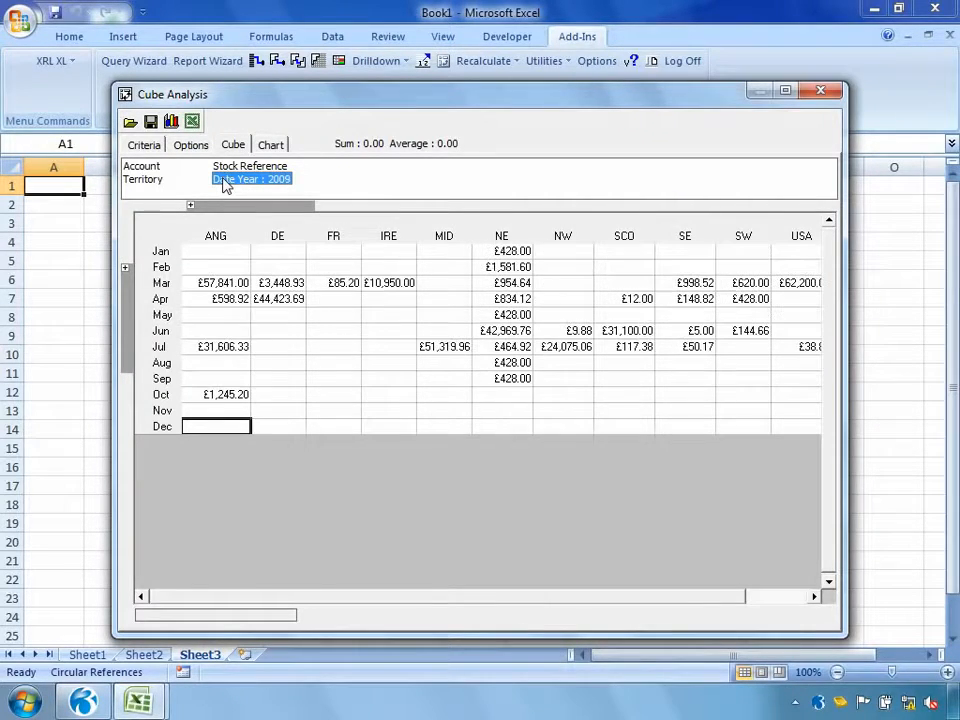
# View the filterable members of Date Year and reset the slicer to include all years
pyautogui.rightClick(224, 184)
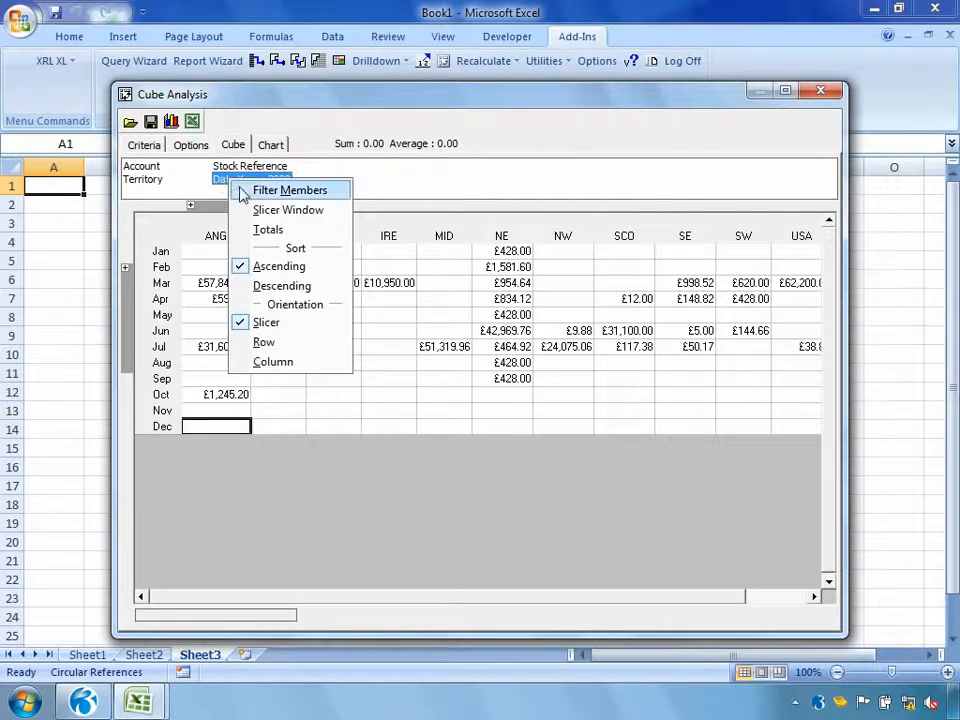
pyautogui.click(249, 192)
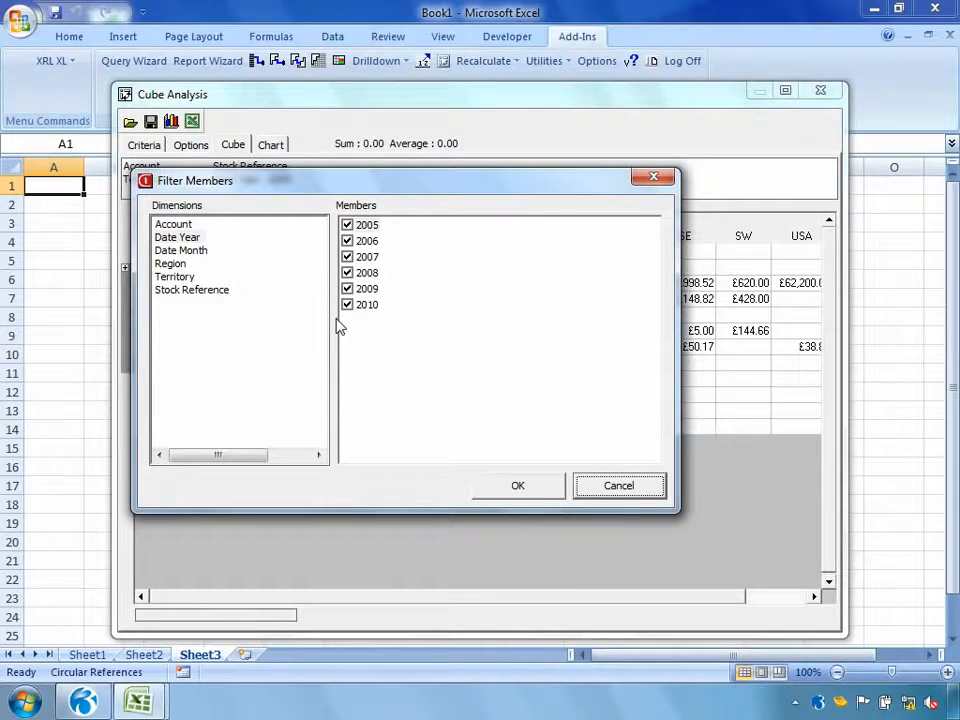
pyautogui.click(618, 486)
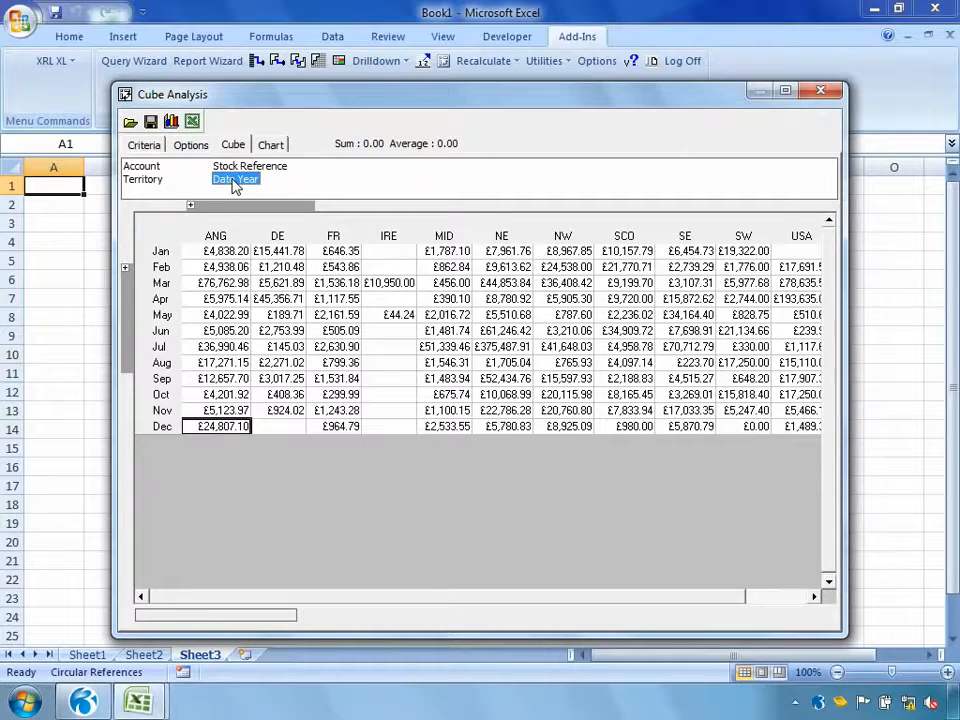
# Move Date Month from the rows and Region from the columns back to the cube's slicers
pyautogui.click(125, 268)
pyautogui.moveTo(142, 280); pyautogui.dragTo(330, 170)
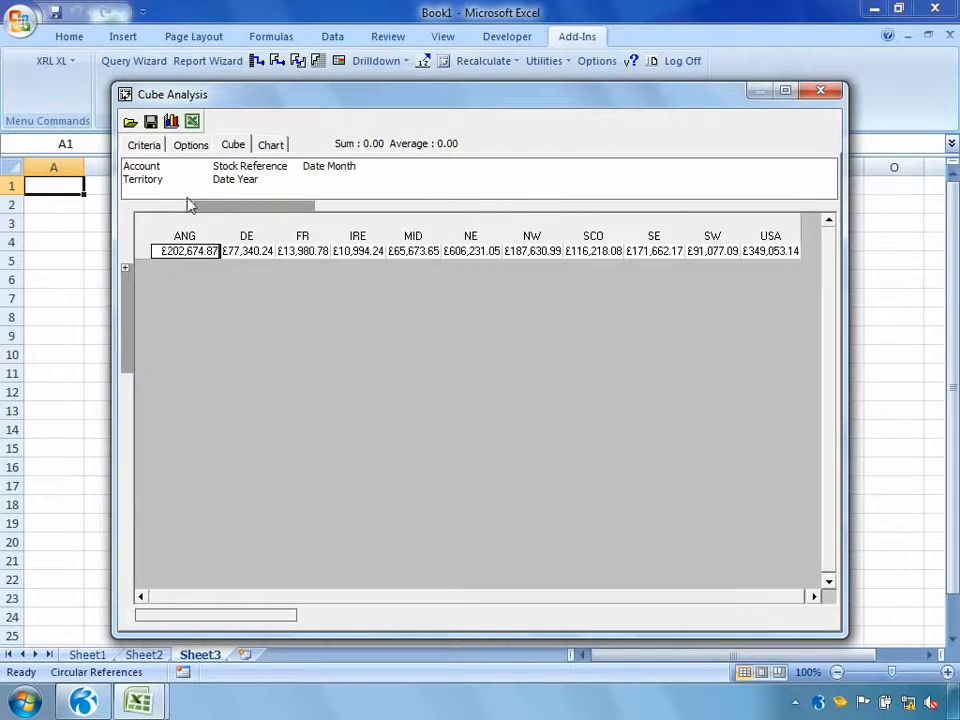
pyautogui.click(192, 207)
pyautogui.moveTo(205, 209); pyautogui.dragTo(306, 189)
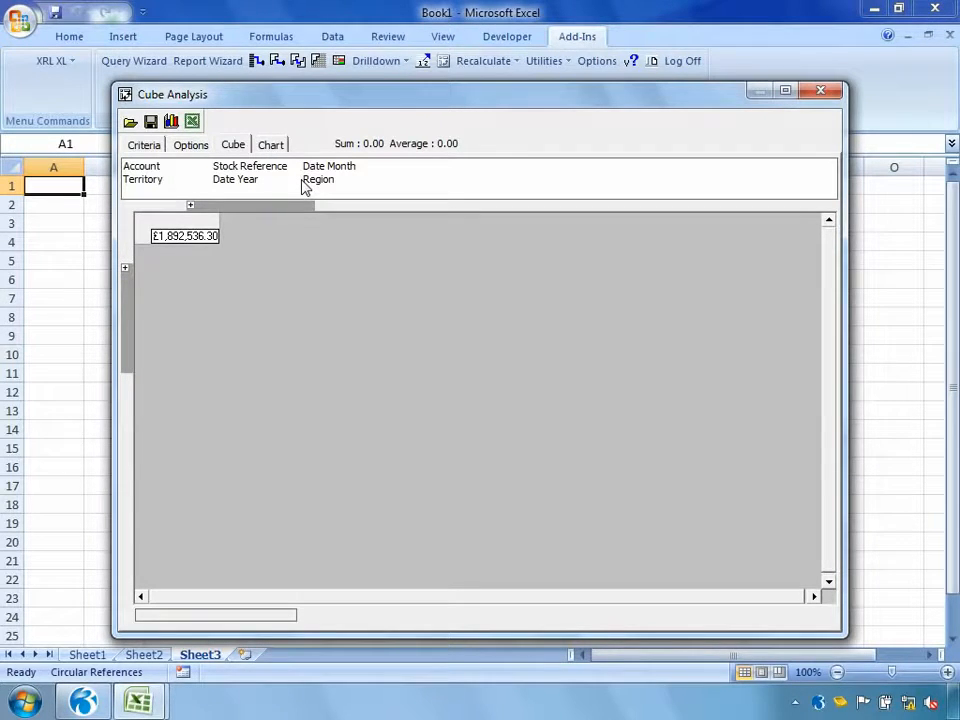
# Place Territory in the cube's columns, and Account with Stock Reference below it in the rows
pyautogui.moveTo(150, 180); pyautogui.dragTo(266, 193)
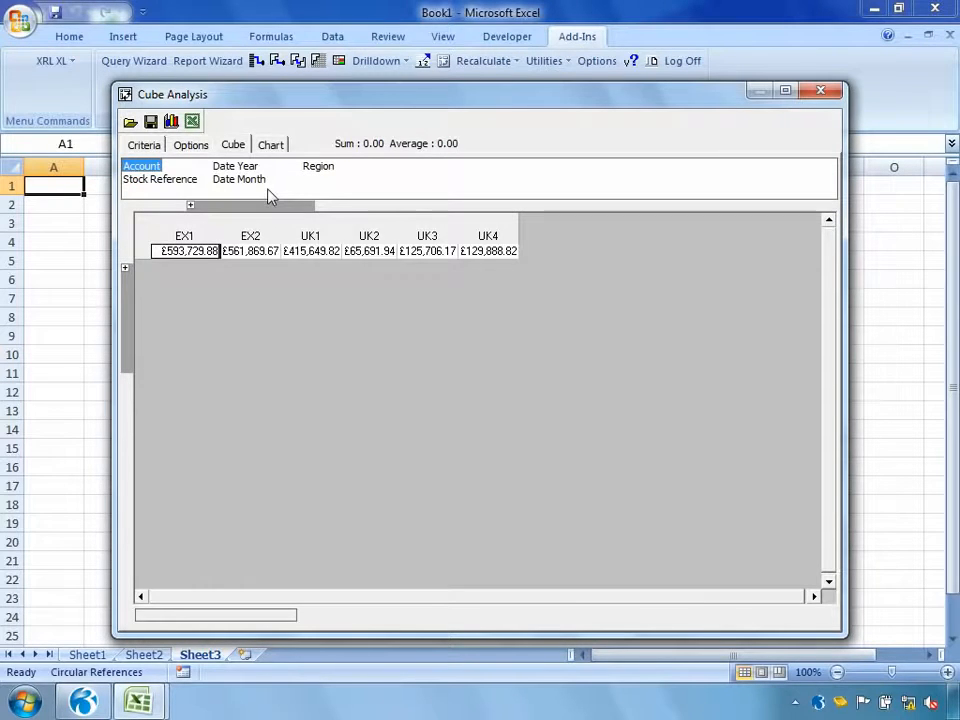
pyautogui.moveTo(152, 170); pyautogui.dragTo(134, 254)
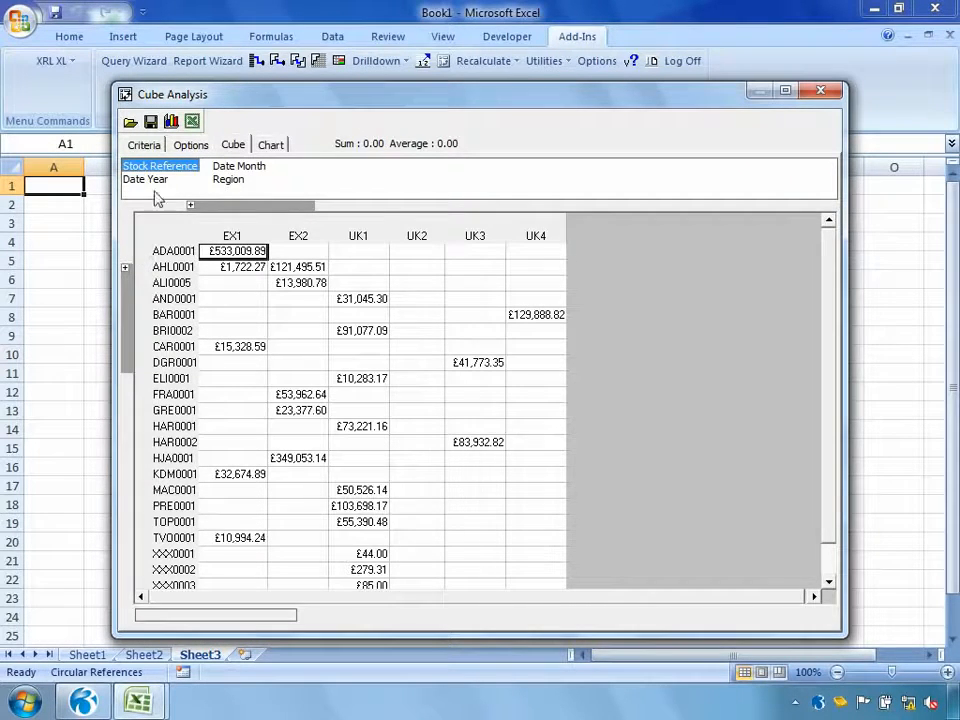
pyautogui.moveTo(148, 168); pyautogui.dragTo(141, 246)
# Expand the first and third accounts in the cube to examine their sales by stock reference and territory
pyautogui.click(141, 251)
pyautogui.scroll(-8, 143, 251)
pyautogui.scroll(-5, 143, 251)
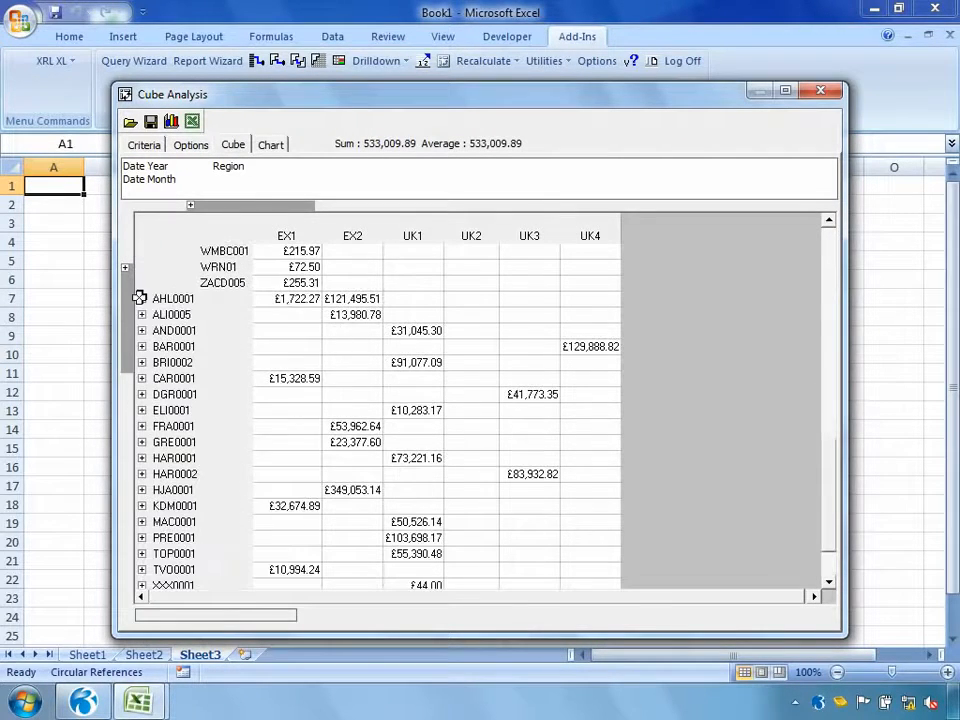
pyautogui.click(142, 315)
pyautogui.scroll(-8, 142, 315)
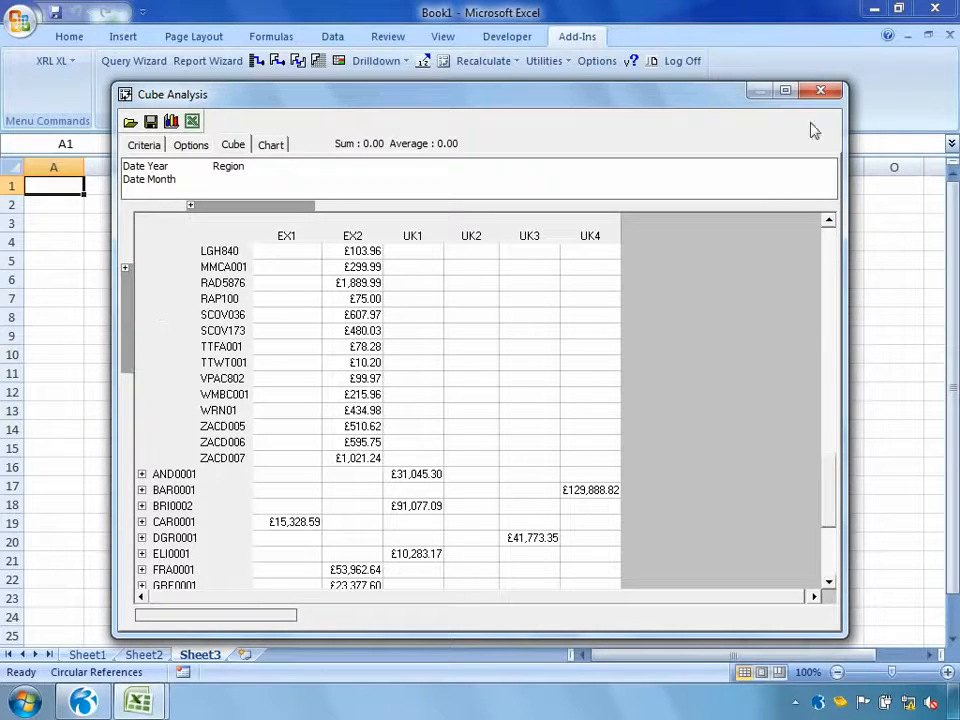
# Close the Cube Analysis and open the Management.xlsm workbook from the OPera 3 folder within XRL
pyautogui.click(824, 96)
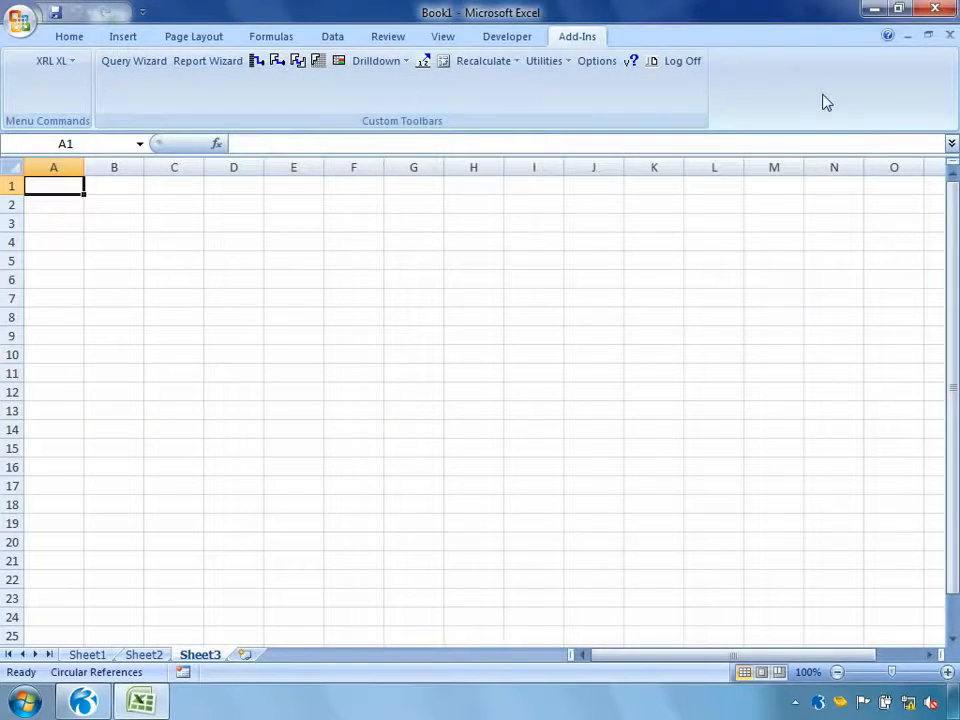
pyautogui.click(20, 22)
pyautogui.click(35, 104)
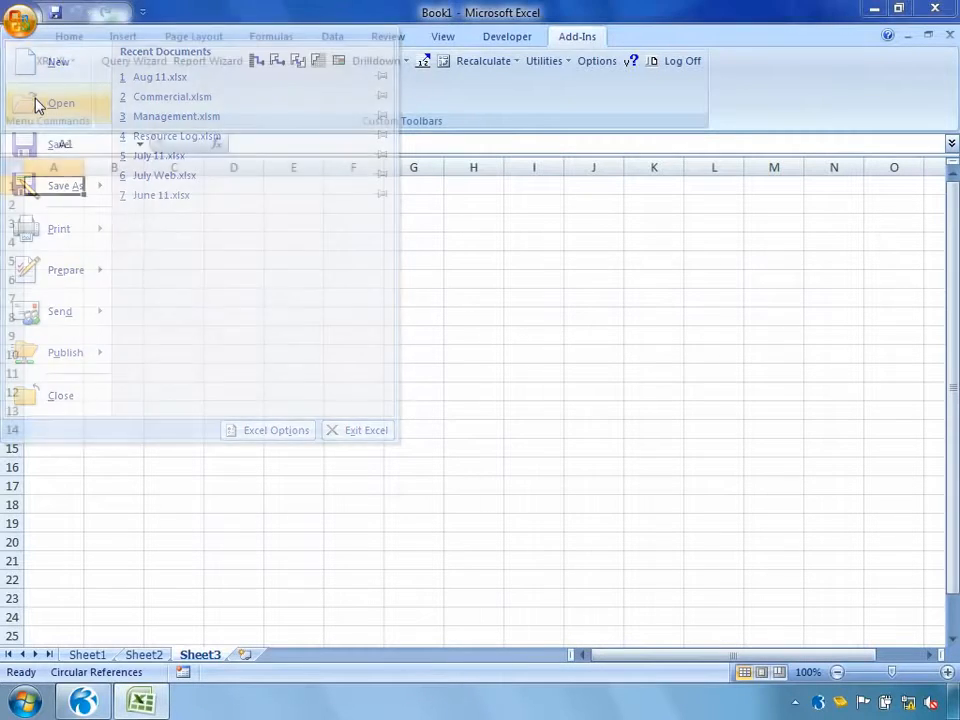
pyautogui.scroll(2, 32, 101)
pyautogui.click(103, 141)
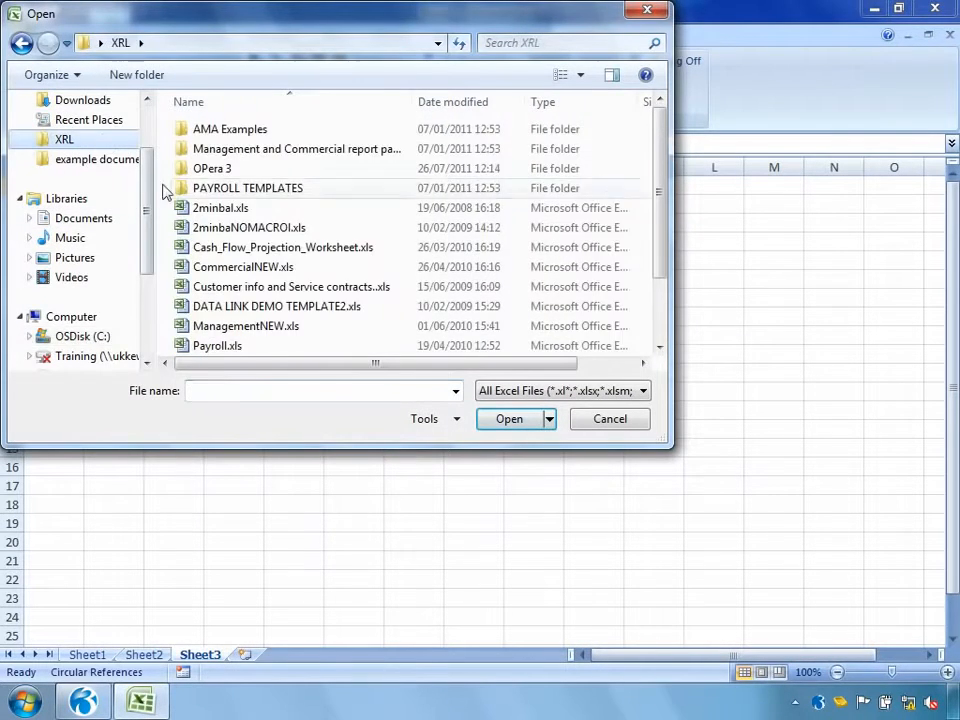
pyautogui.doubleClick(205, 168)
pyautogui.doubleClick(205, 168)
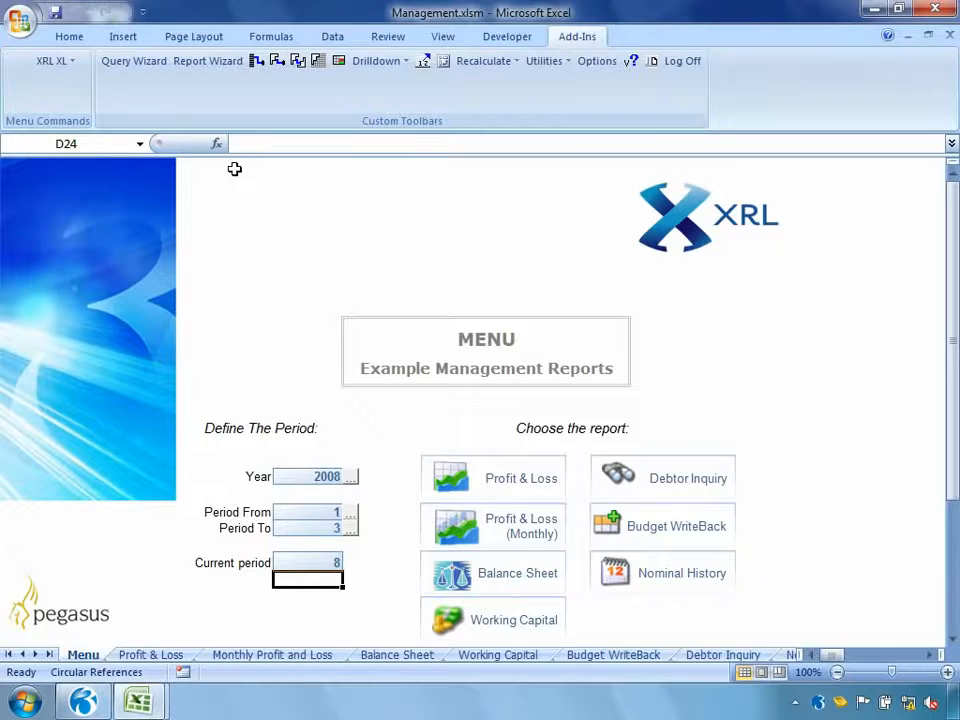
# Set Period To on the management reports menu to 5
pyautogui.click(352, 533)
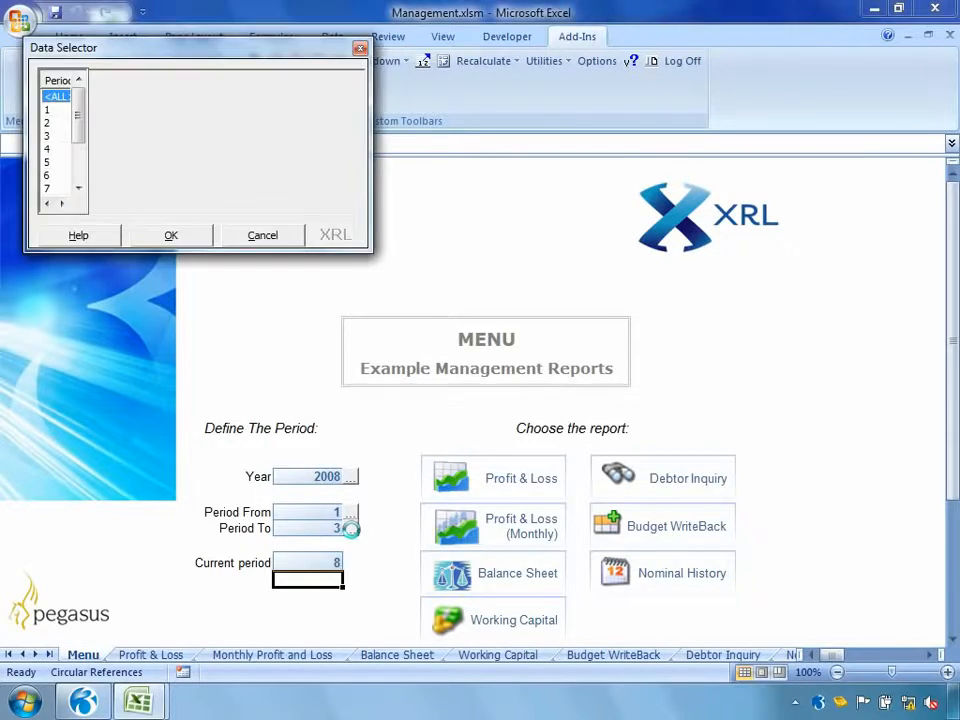
pyautogui.doubleClick(58, 162)
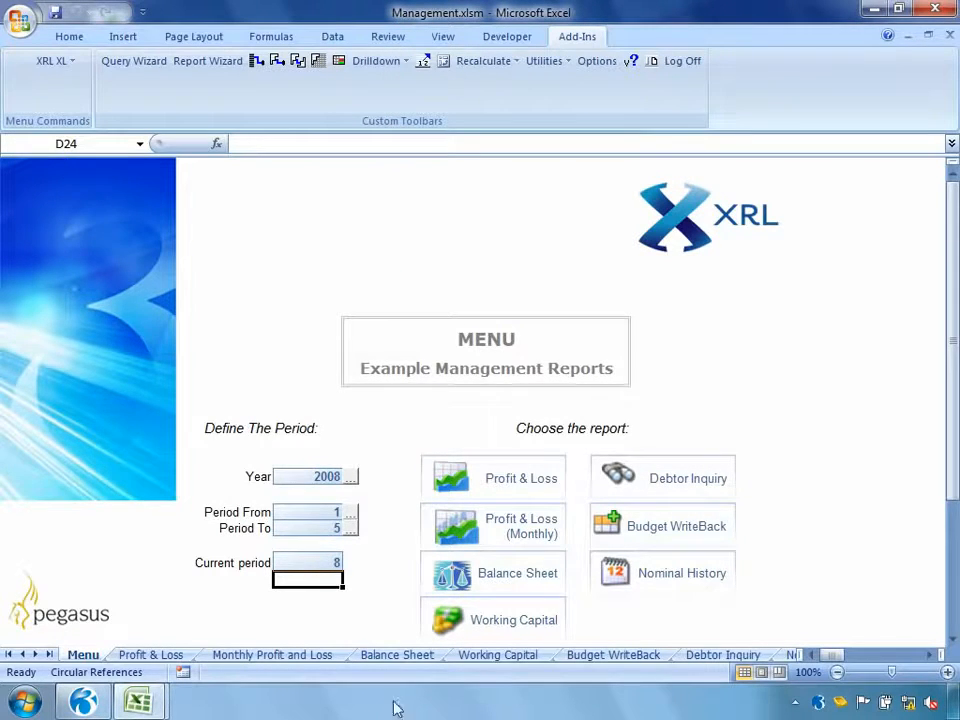
# Look through the report sheets from Profit & Loss to Budget WriteBack and return to the menu sheet
pyautogui.click(160, 656)
pyautogui.click(290, 656)
pyautogui.click(400, 656)
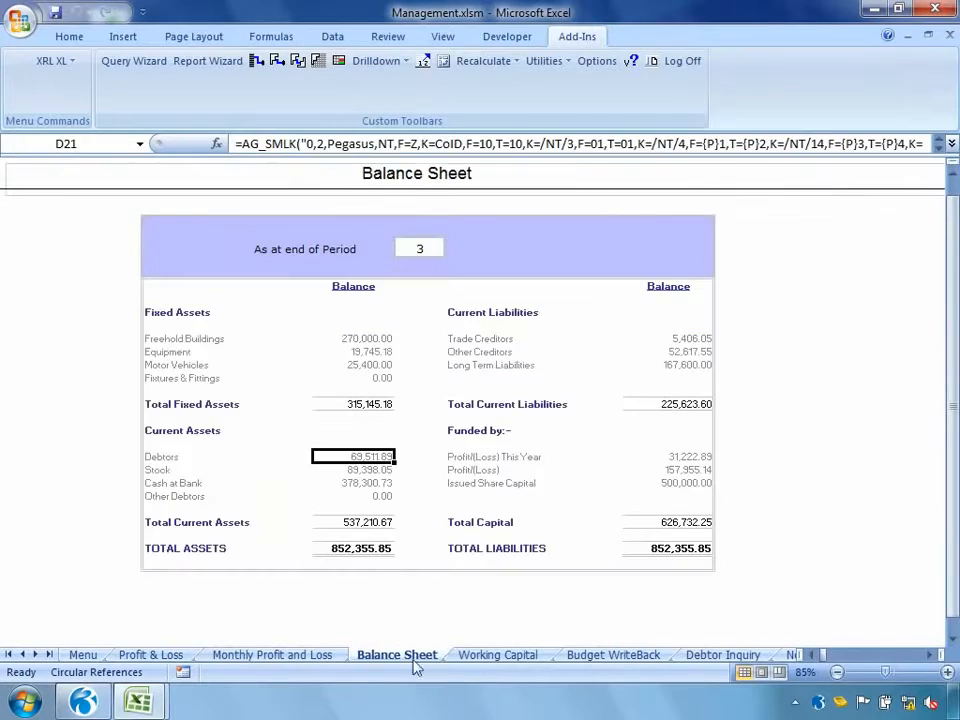
pyautogui.click(494, 657)
pyautogui.click(585, 657)
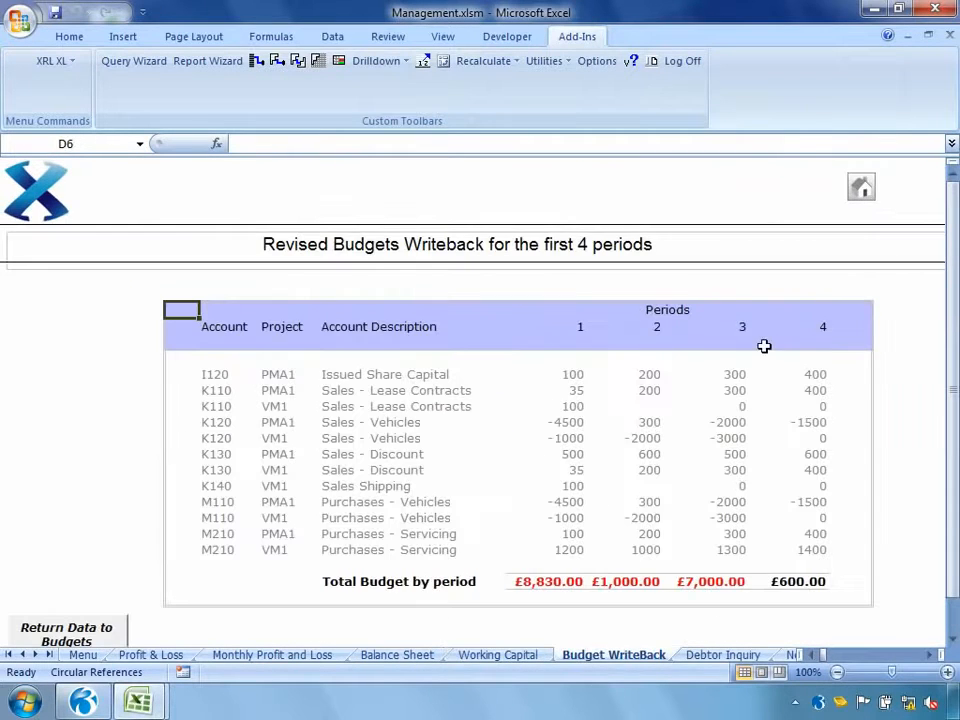
pyautogui.click(860, 186)
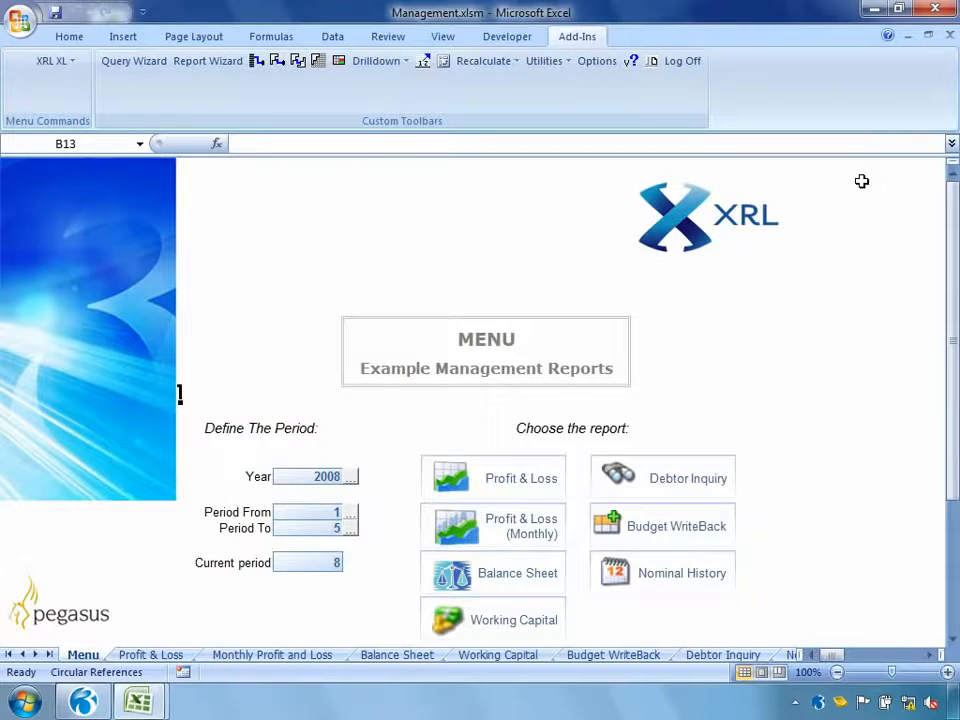
# Set the Current period on the management reports menu to 9
pyautogui.click(300, 562)
pyautogui.write('9')
pyautogui.press('Return')
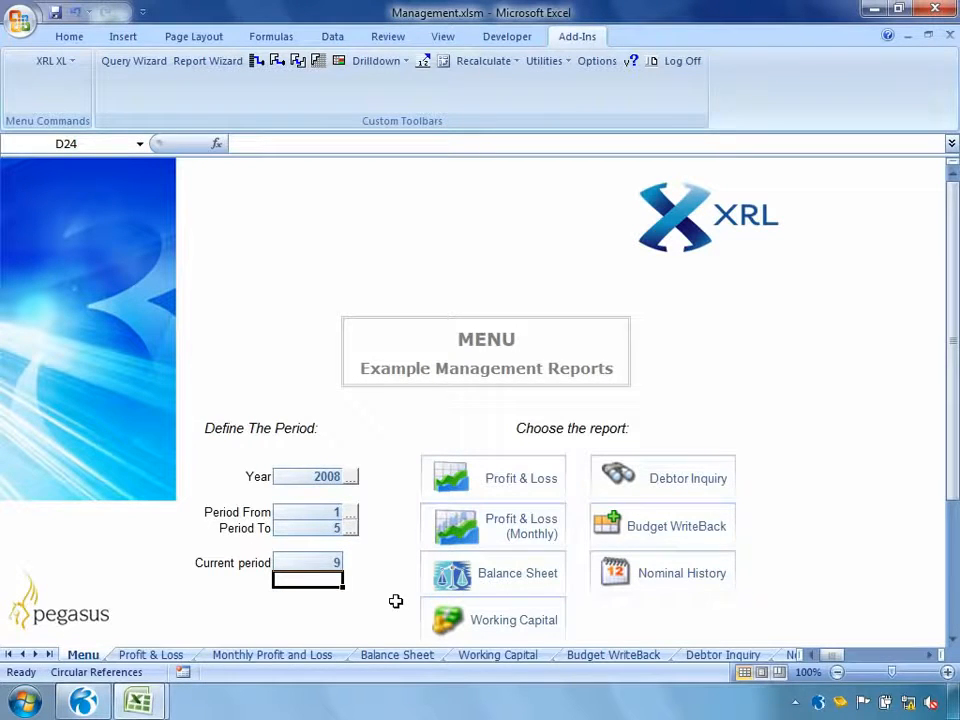
# Run the Balance Sheet report and, after returning to the menu, the Profit & Loss report to review their figures
pyautogui.click(471, 577)
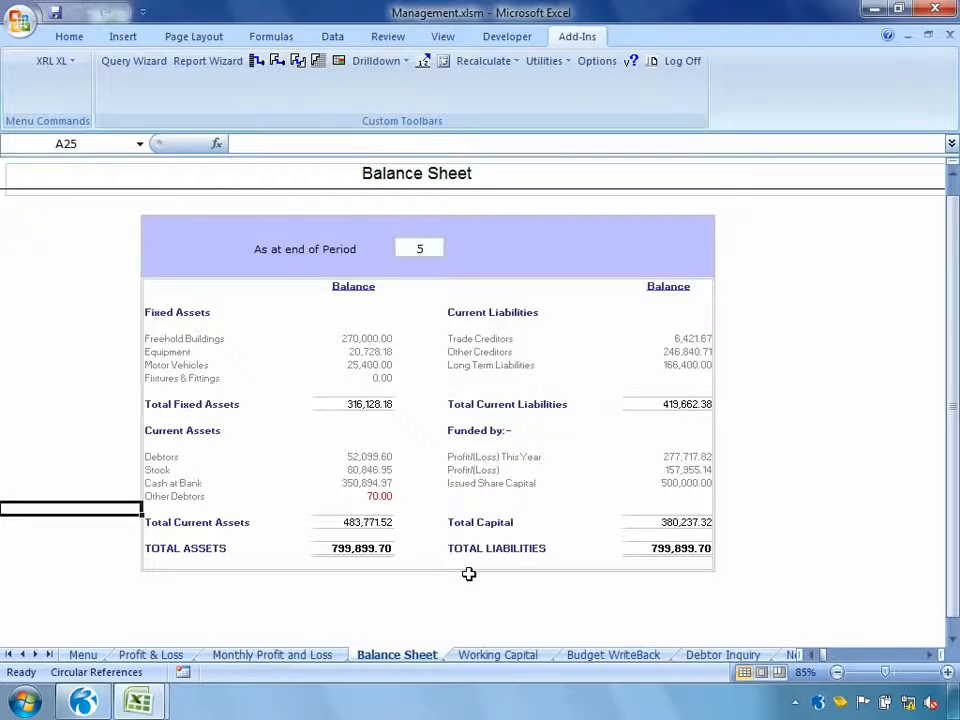
pyautogui.click(90, 654)
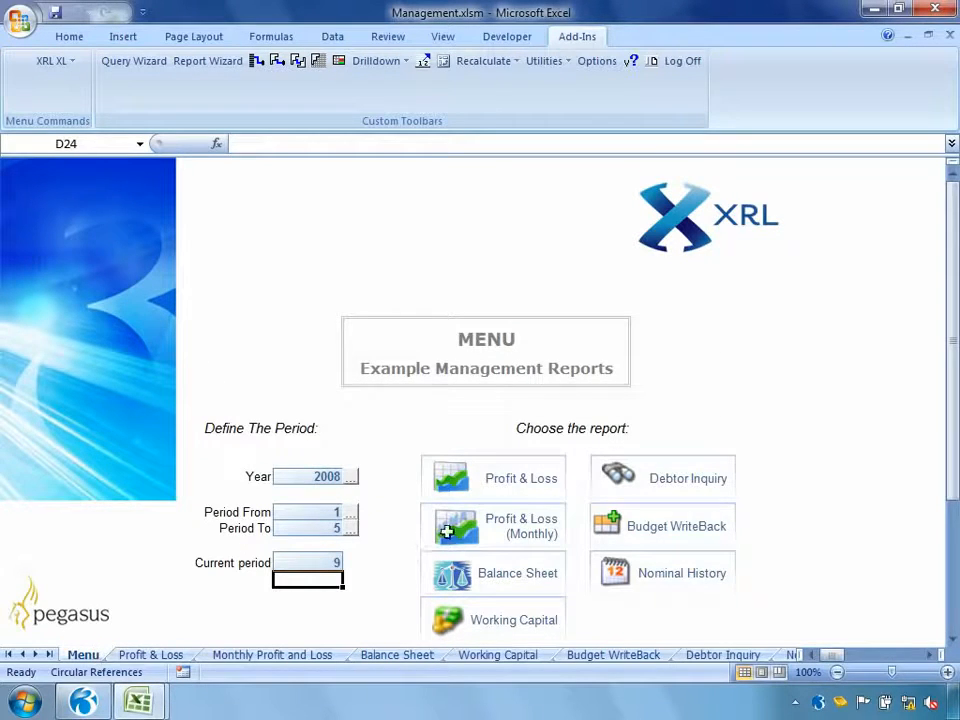
pyautogui.click(509, 479)
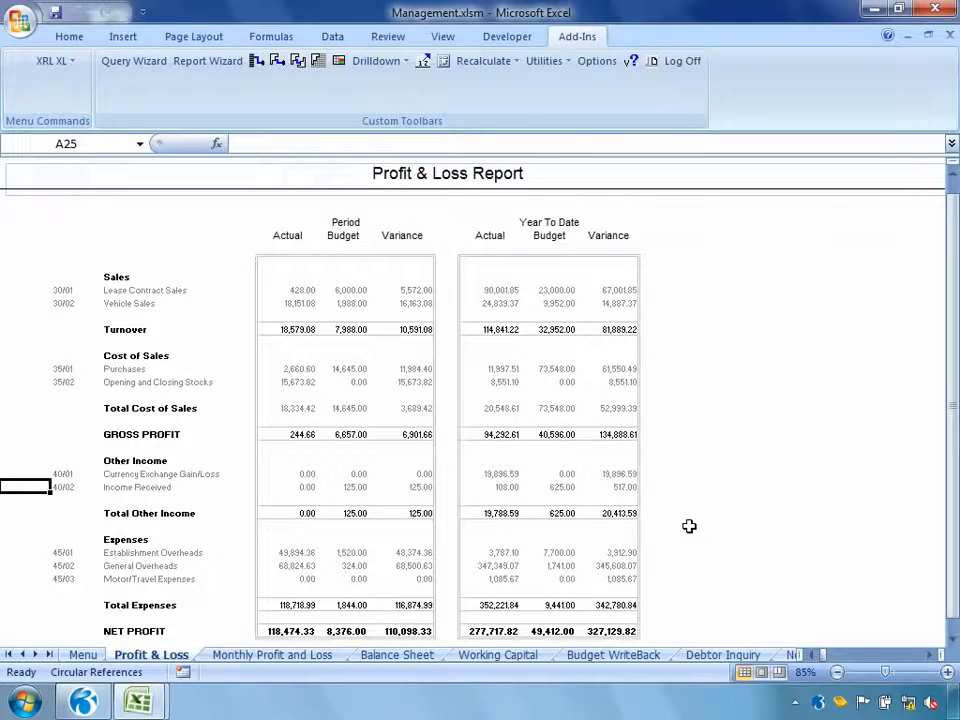
# Open the Commercial.xlsm workbook with the example commercial reports
pyautogui.click(19, 18)
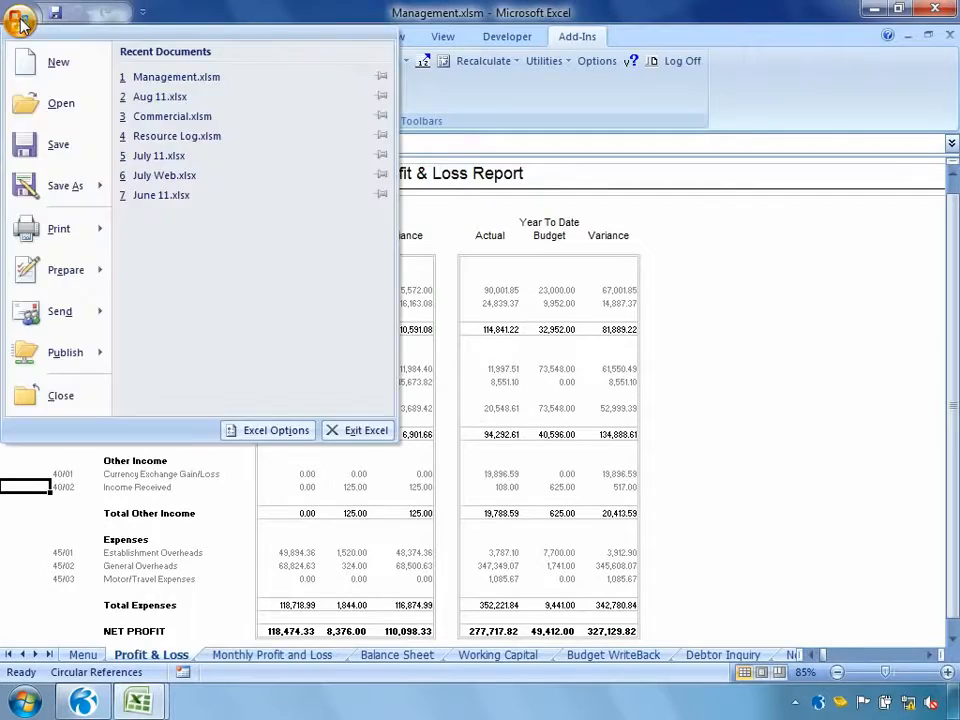
pyautogui.click(36, 96)
pyautogui.doubleClick(198, 150)
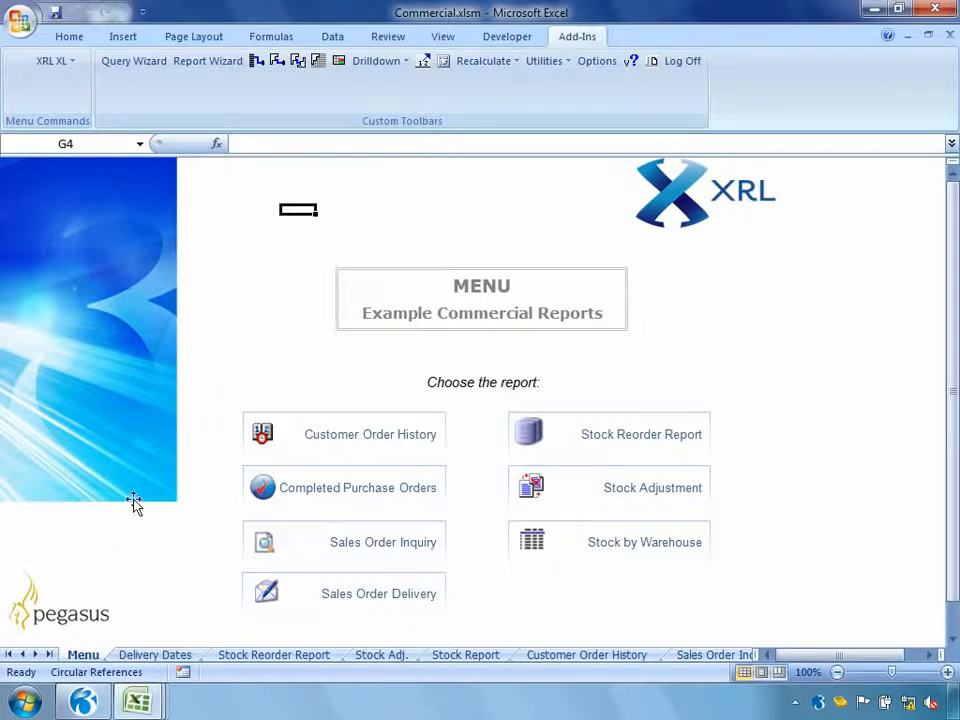
# Look through the Delivery Dates, Stock Reorder Report, Stock Adj. and Stock Report sheets, and return to the menu sheet
pyautogui.click(155, 660)
pyautogui.click(280, 656)
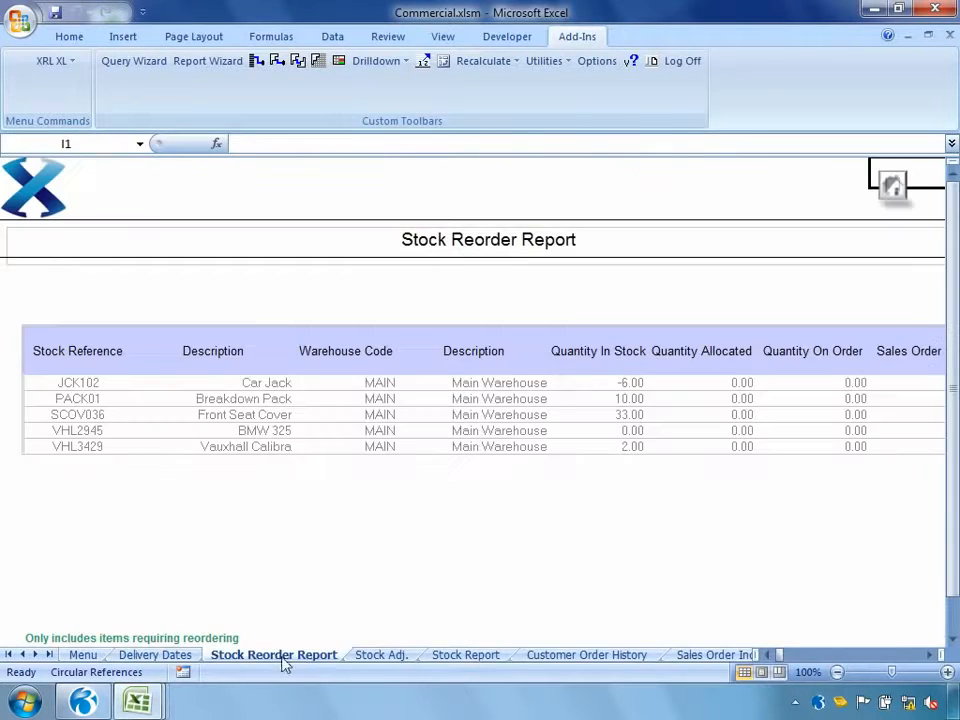
pyautogui.click(381, 657)
pyautogui.click(455, 656)
pyautogui.click(85, 658)
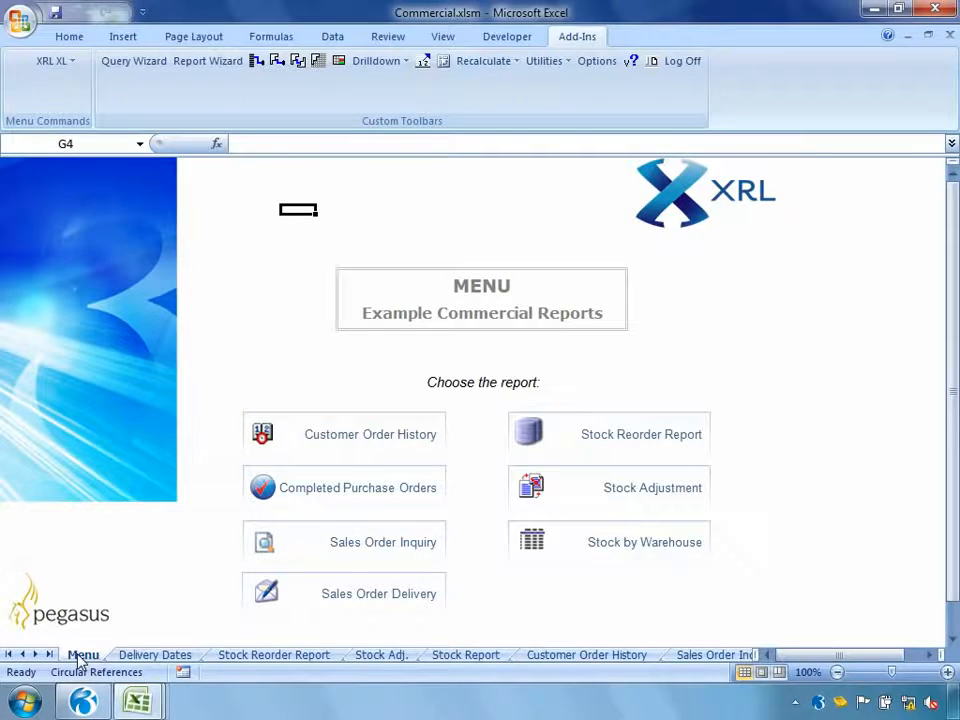
# Run the Customer Order History report and expand the order lines of Adams Light Engineering Ltd
pyautogui.click(295, 442)
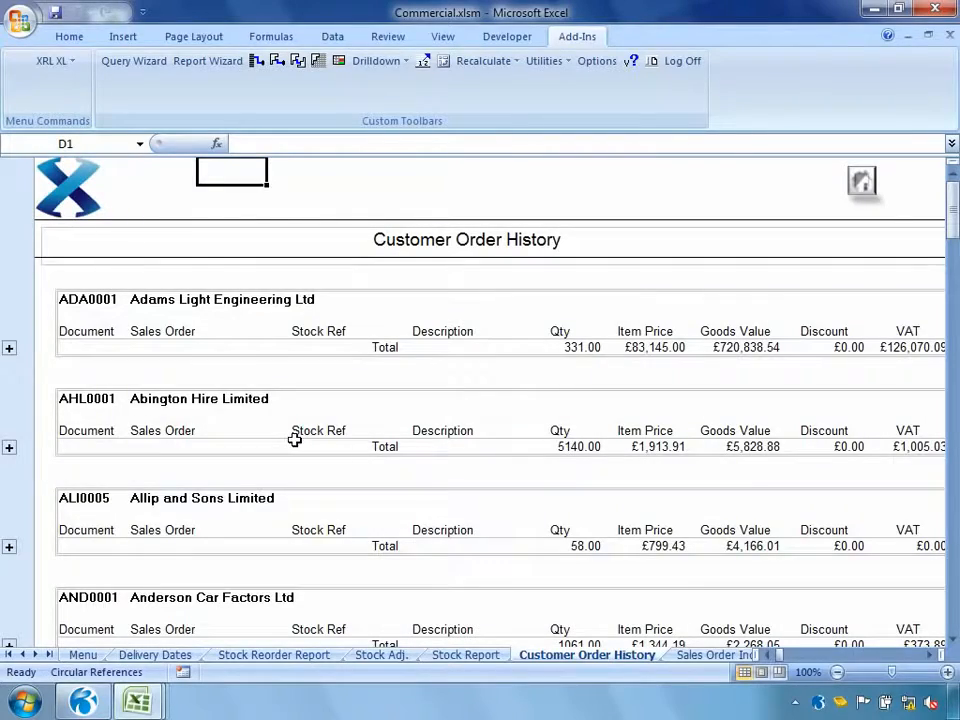
pyautogui.click(9, 348)
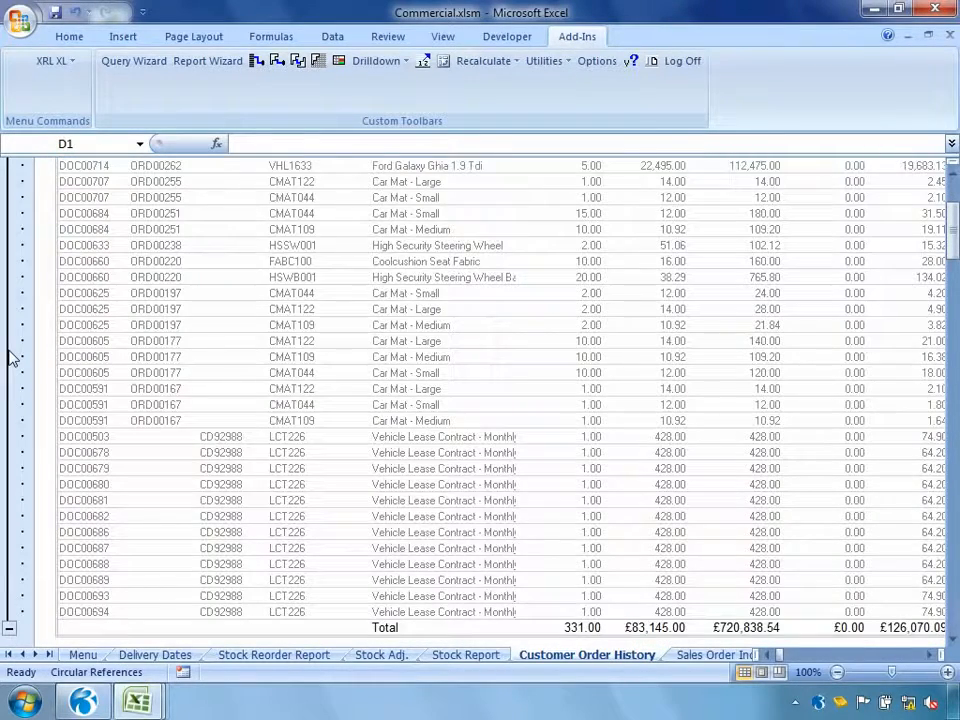
pyautogui.scroll(8, 9, 358)
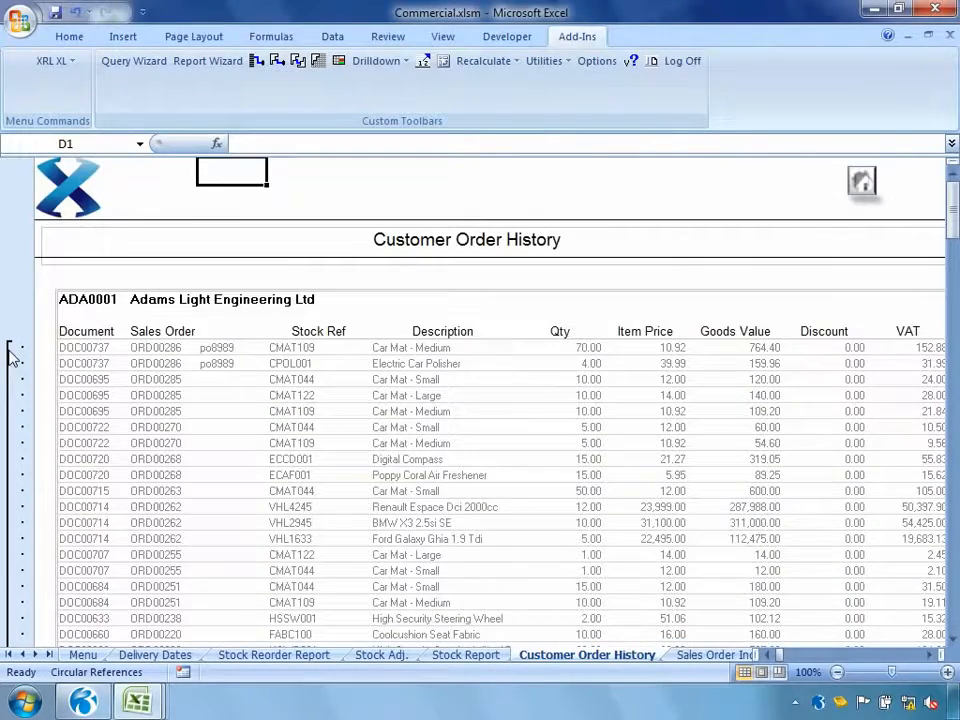
# Add a Date filter from 02/08/2011 to 02/08/2011 to the Customer Order History report definition and rerun the report
pyautogui.doubleClick(88, 299)
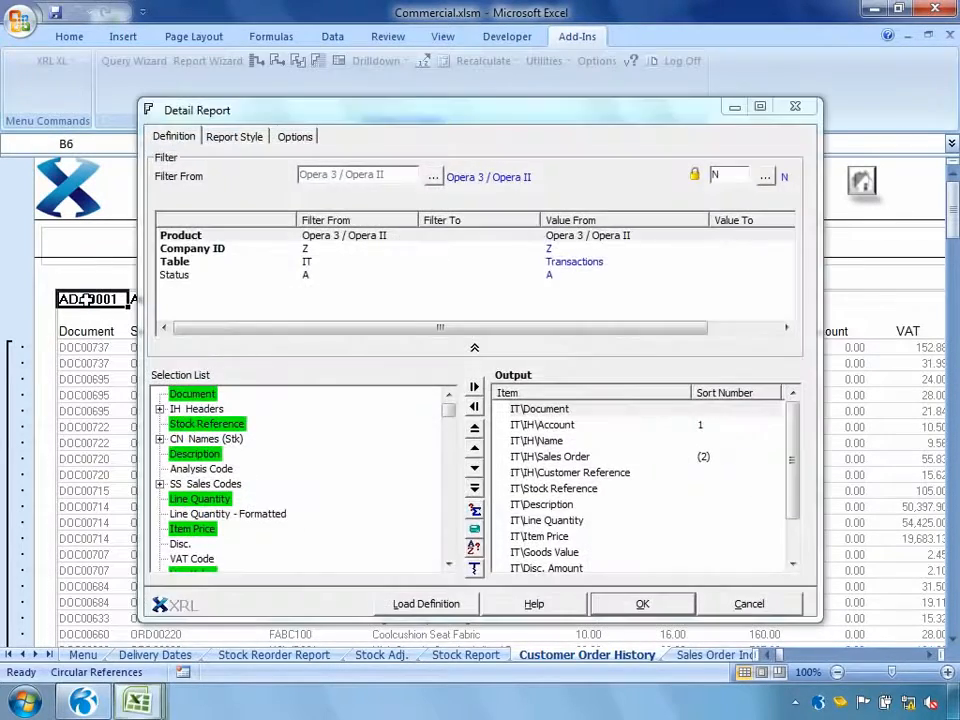
pyautogui.click(449, 564)
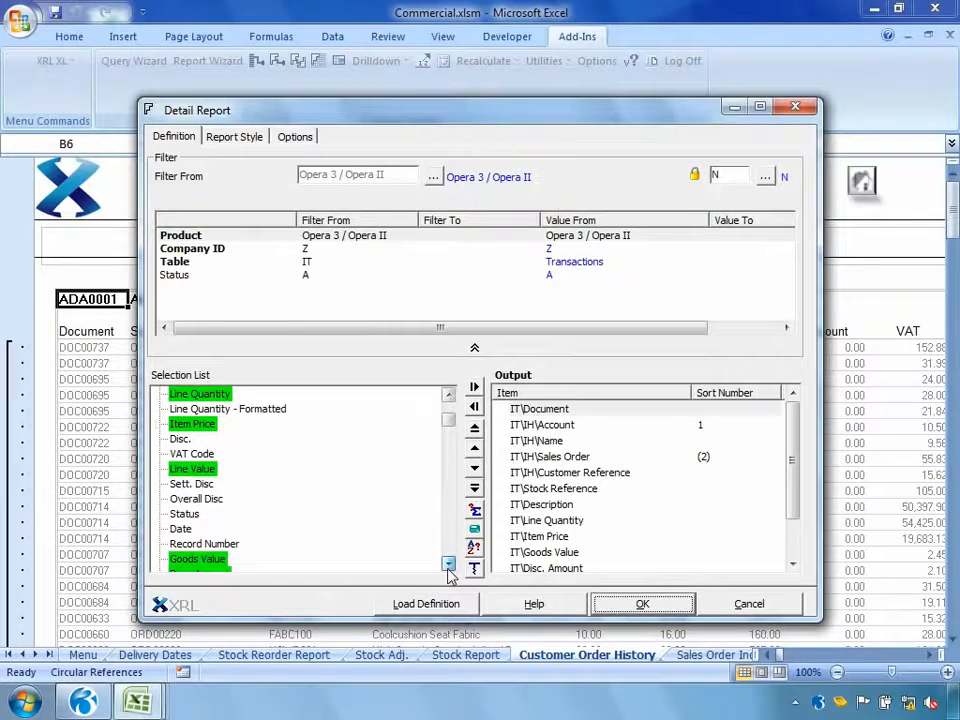
pyautogui.moveTo(180, 530); pyautogui.dragTo(250, 300)
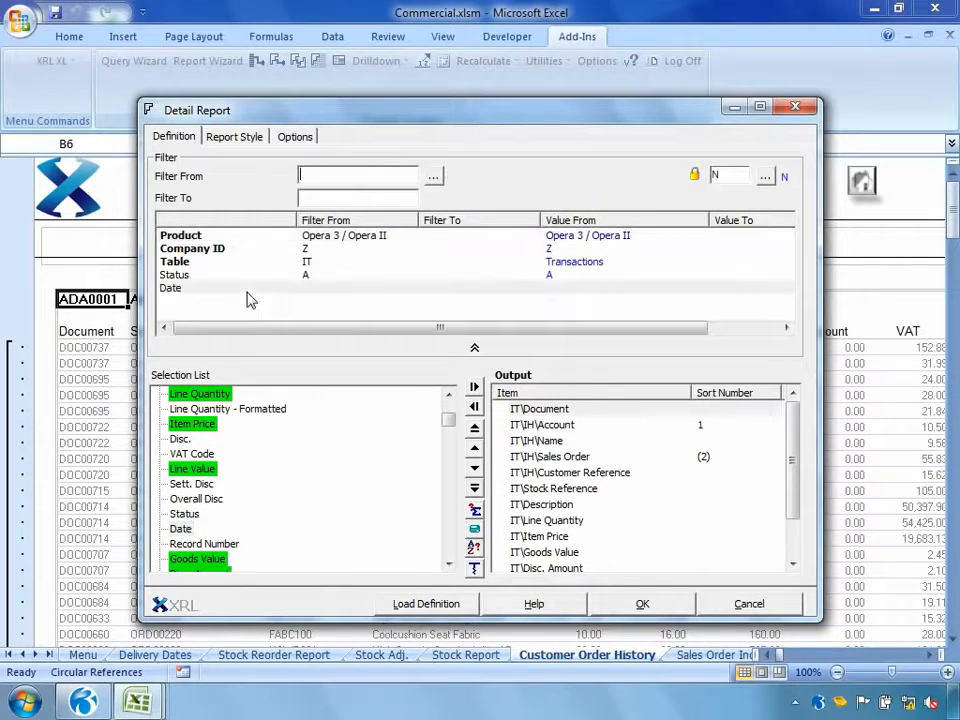
pyautogui.doubleClick(248, 293)
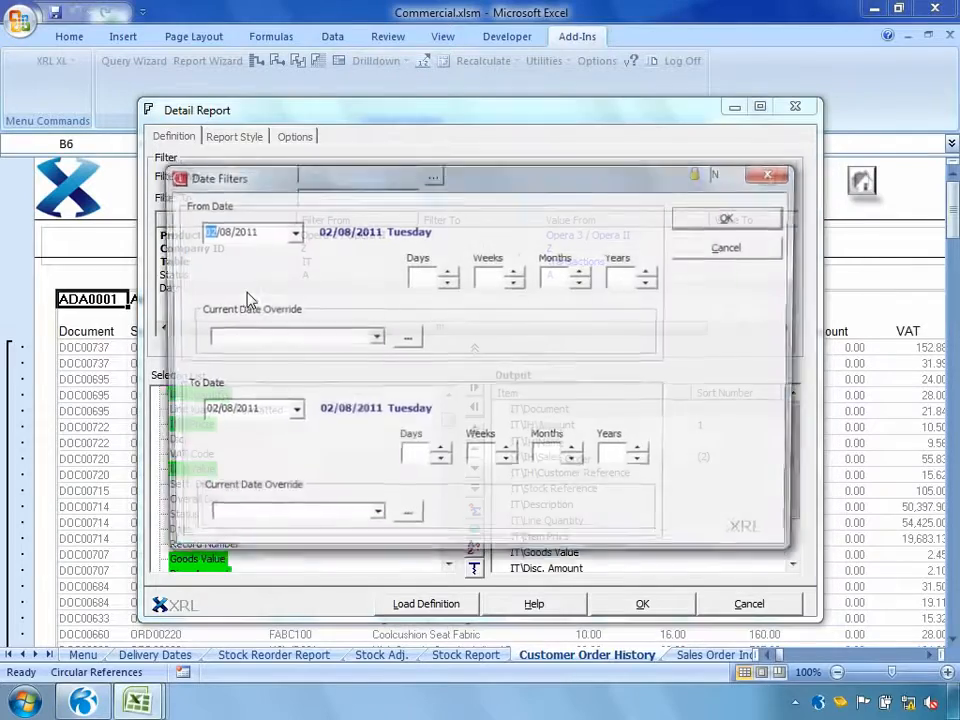
pyautogui.click(700, 222)
pyautogui.click(657, 600)
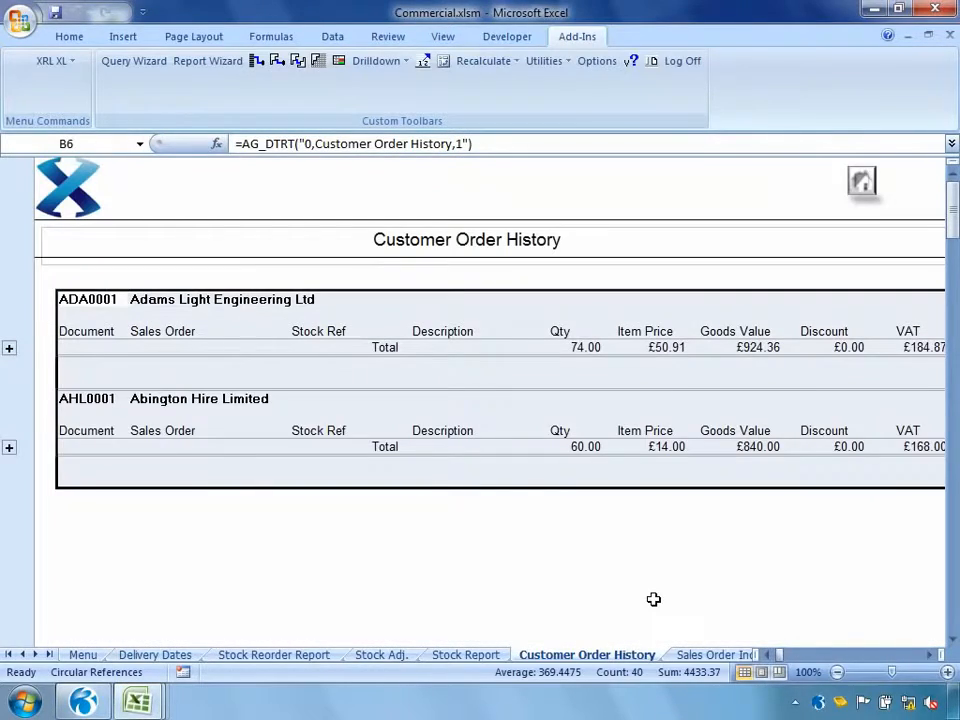
# Expand the order lines of both customers in the filtered report and return to the commercial reports menu
pyautogui.click(9, 348)
pyautogui.click(10, 480)
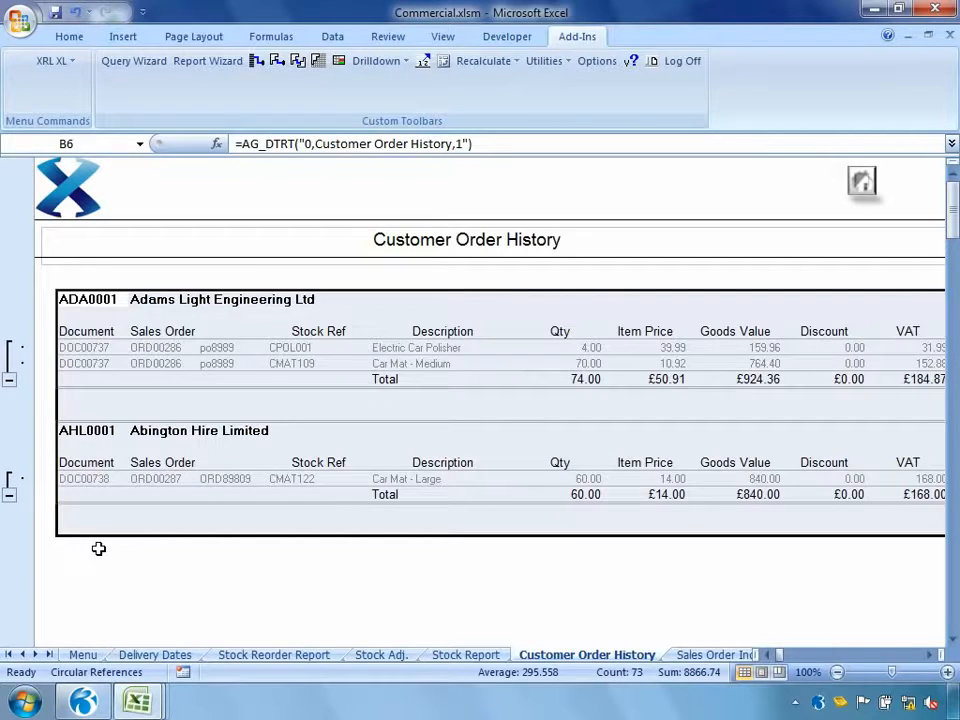
pyautogui.click(868, 184)
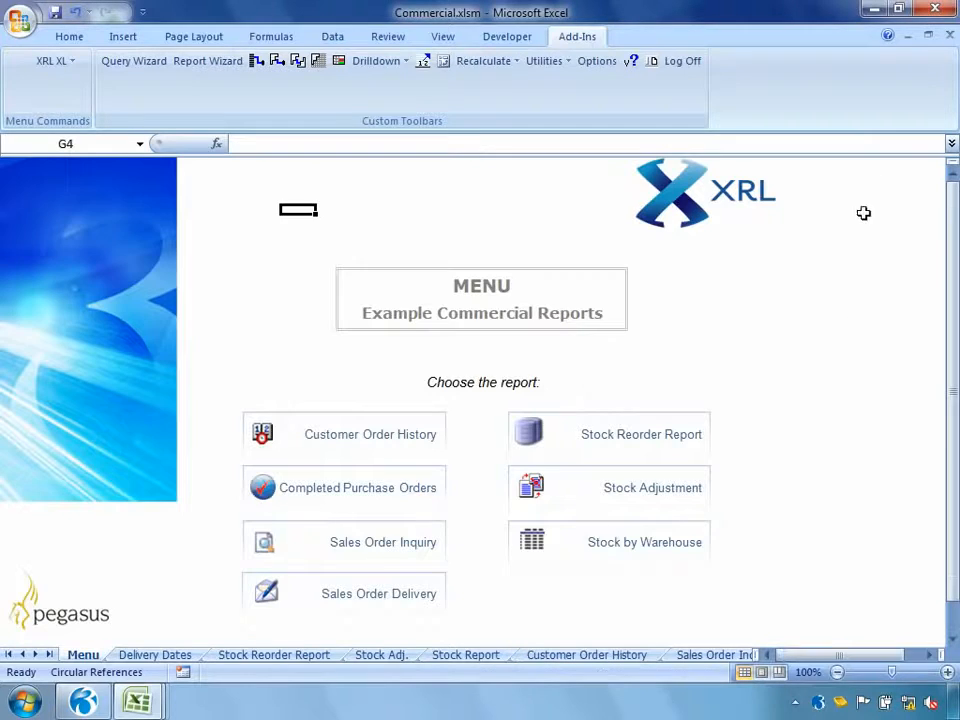